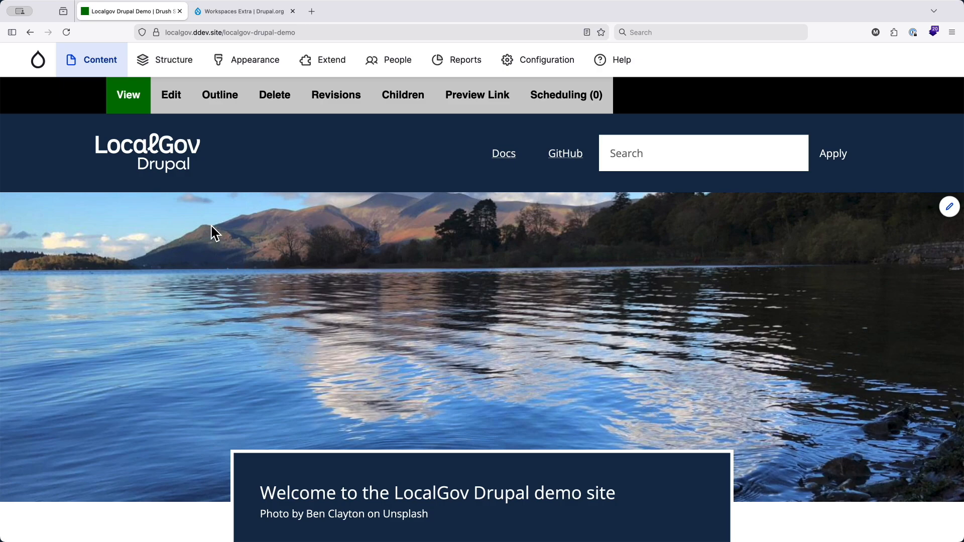
- View the Workspaces Extra project page on drupal.org, highlight wse in its address, and close that page
left_click(241, 12)
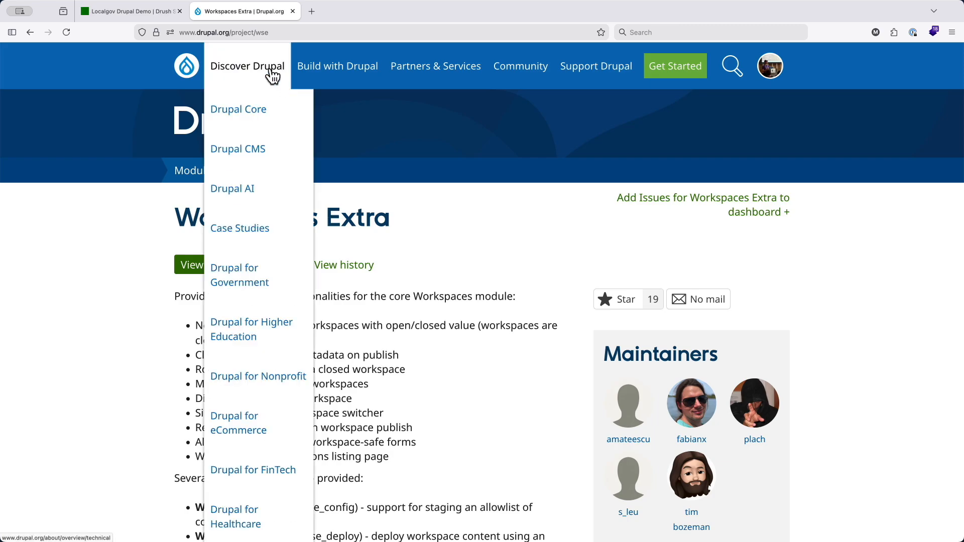
left_click(260, 33)
double_click(260, 32)
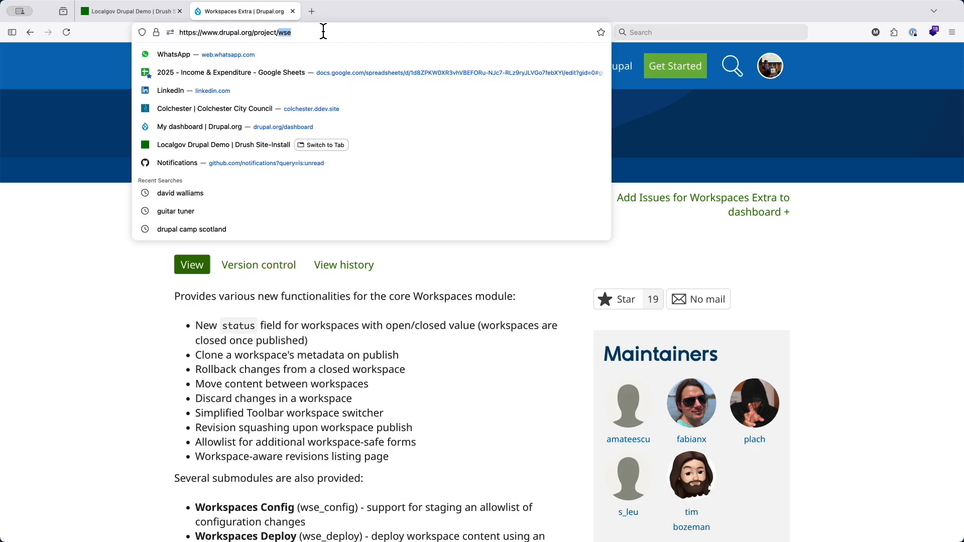
left_click(293, 11)
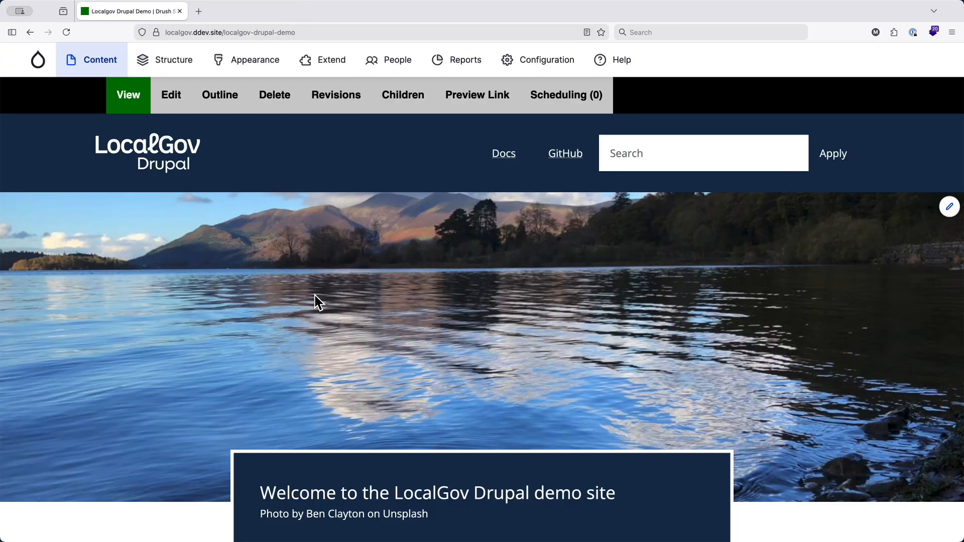
- Filter the site's module list for "works" and select the core Workspaces module
left_click(326, 70)
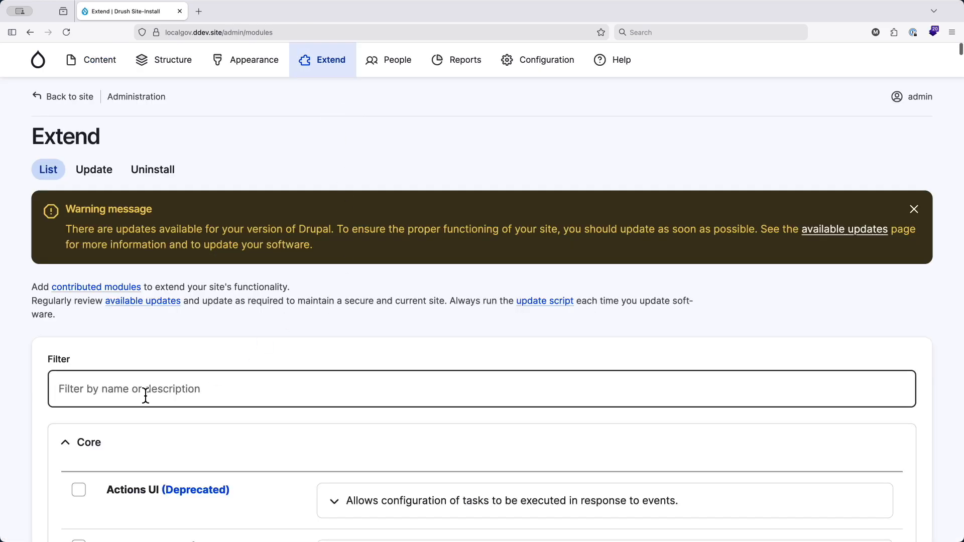
left_click(146, 396)
type("works")
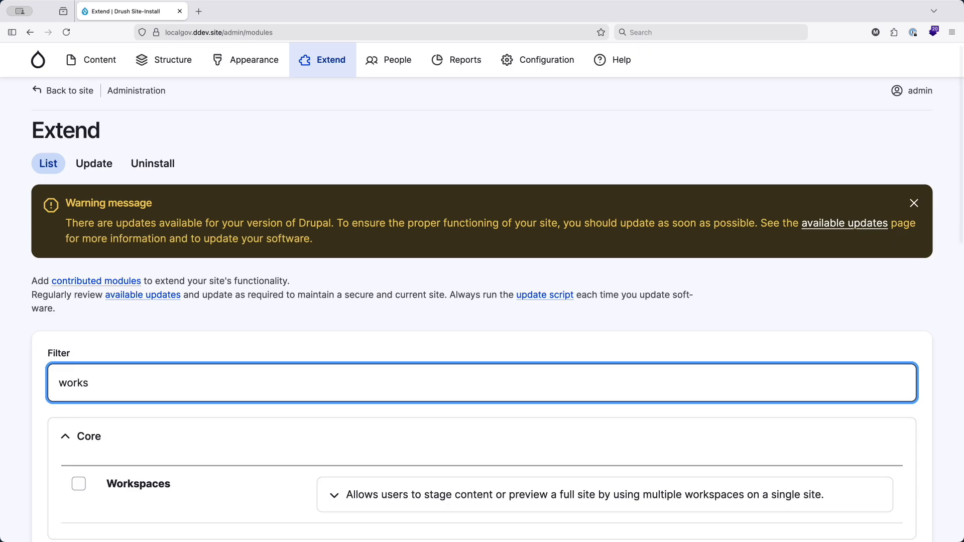
scroll(149, 369, "down", 3)
left_click(139, 350)
- Select the Workspaces Extras, Workspaces Menu and Workspaces Preview modules and install everything selected
scroll(236, 388, "down", 2)
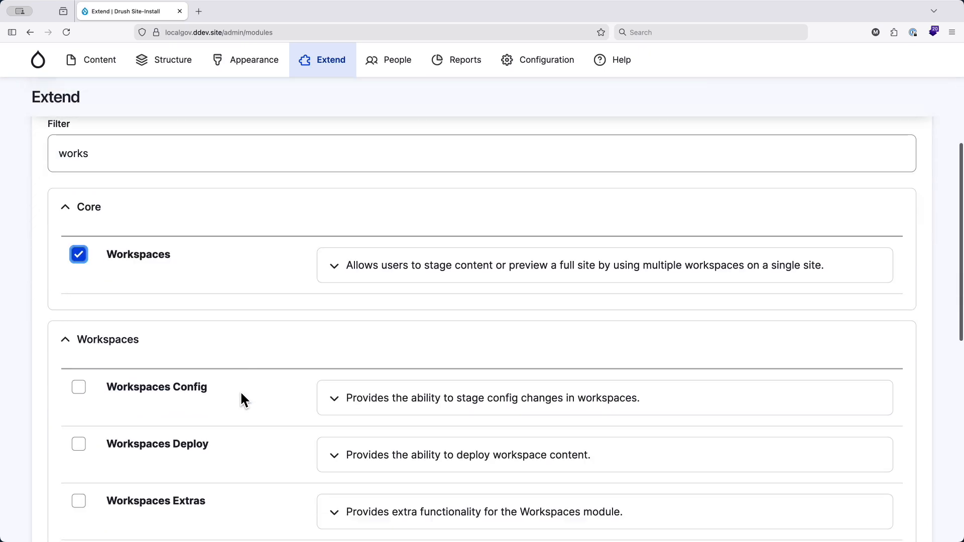
scroll(240, 397, "down", 3)
left_click(137, 340)
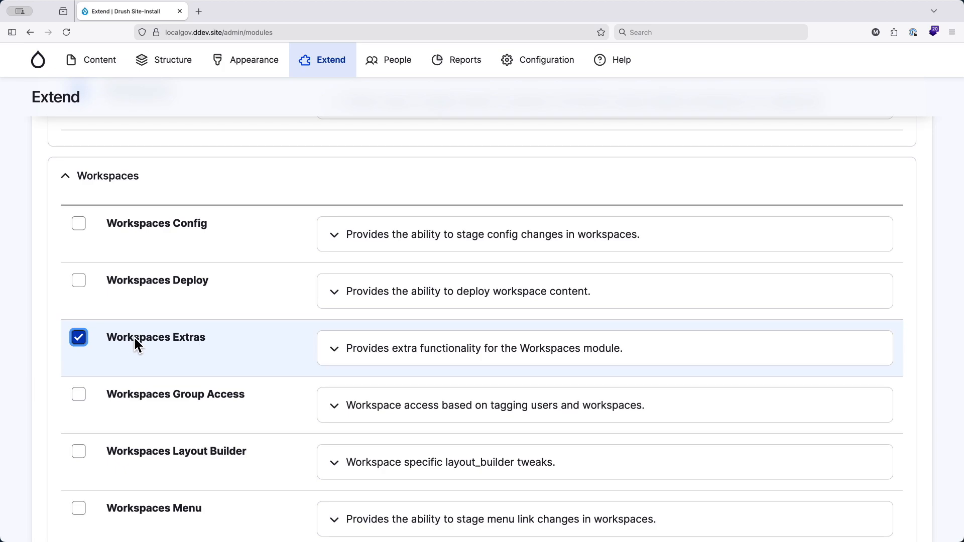
scroll(134, 344, "down", 2)
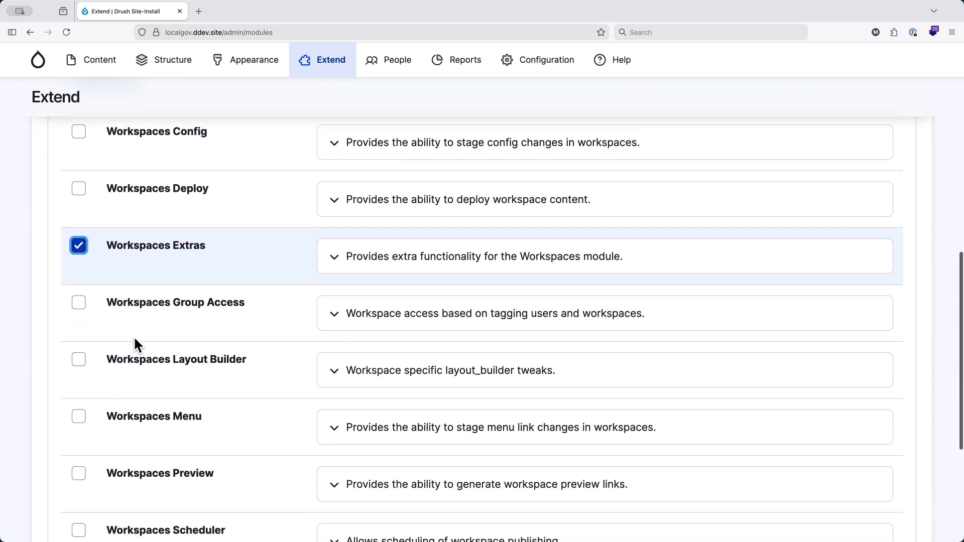
left_click(128, 397)
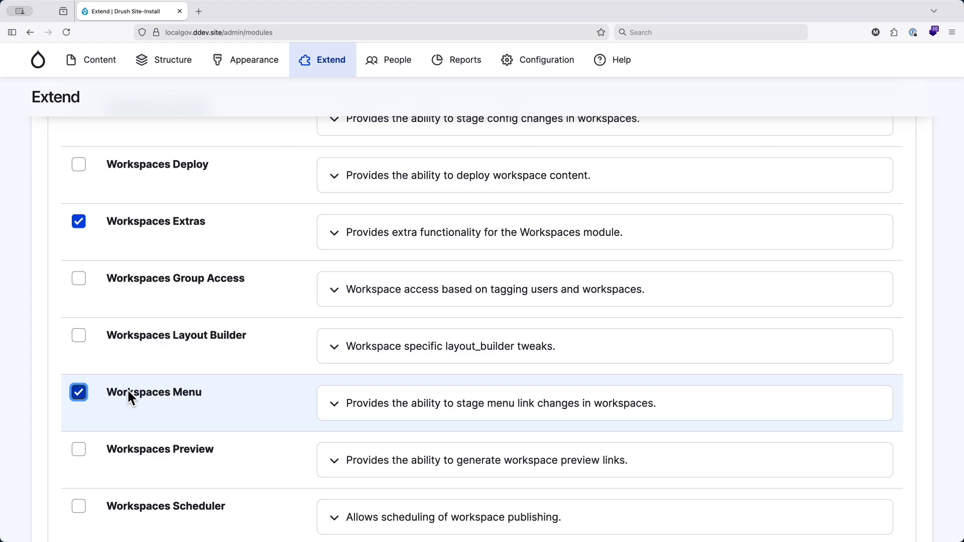
scroll(129, 393, "down", 1)
scroll(128, 391, "up", 2)
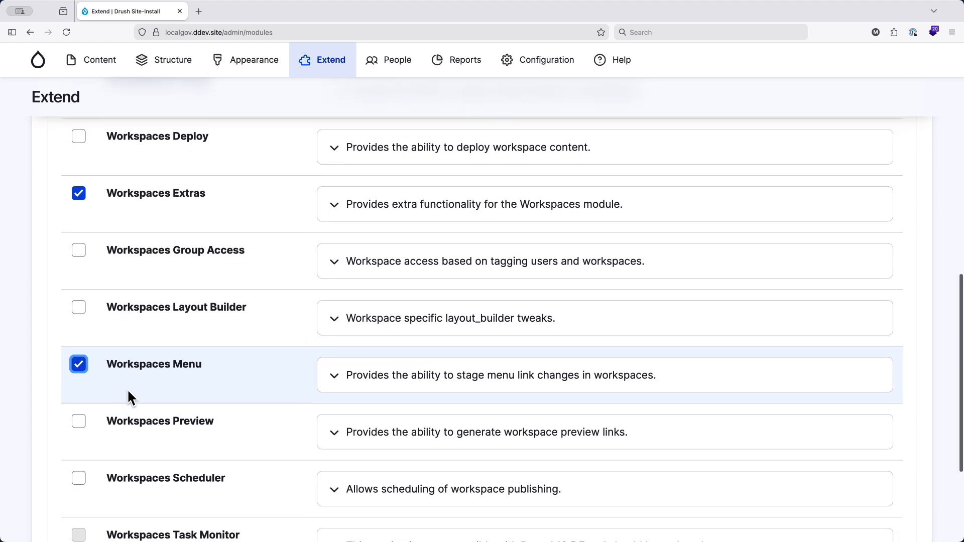
scroll(128, 391, "down", 4)
left_click(122, 345)
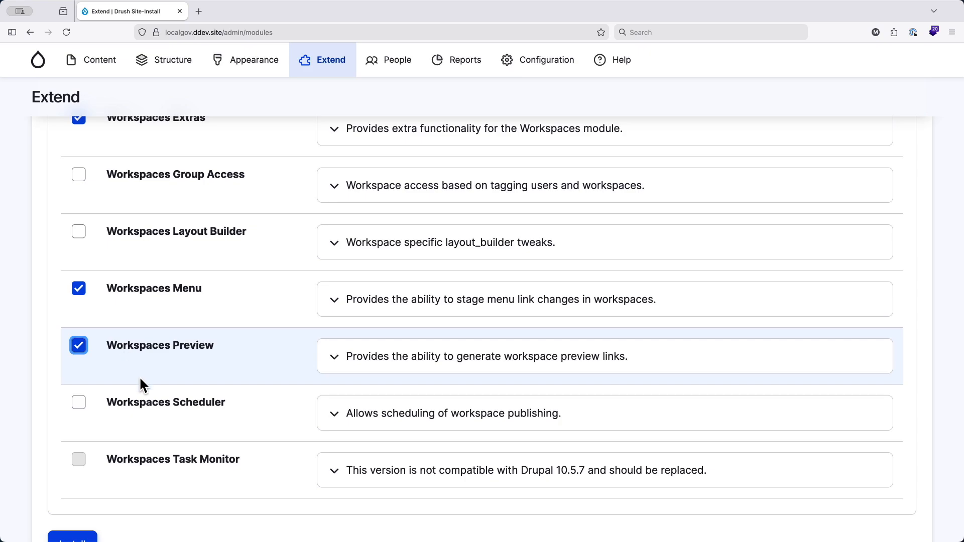
scroll(140, 376, "down", 1)
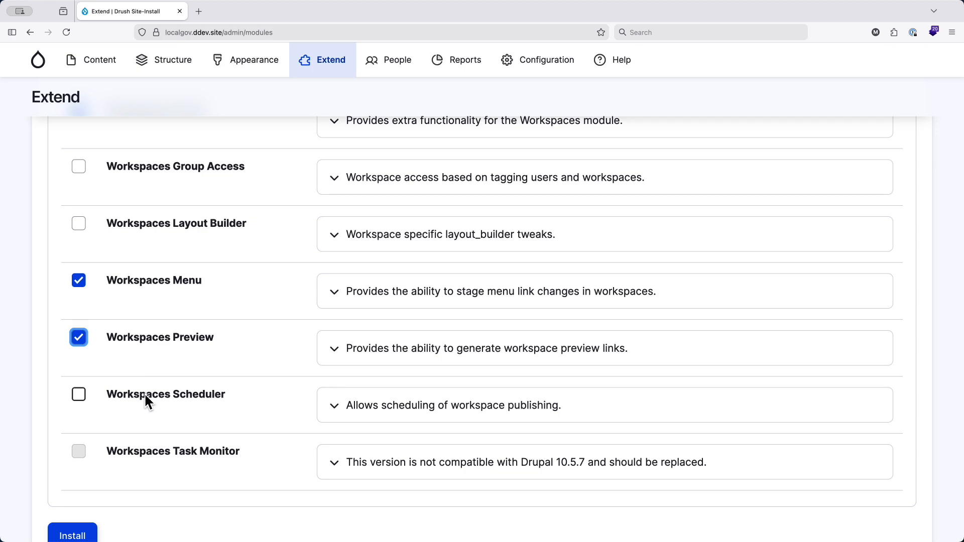
scroll(146, 402, "down", 3)
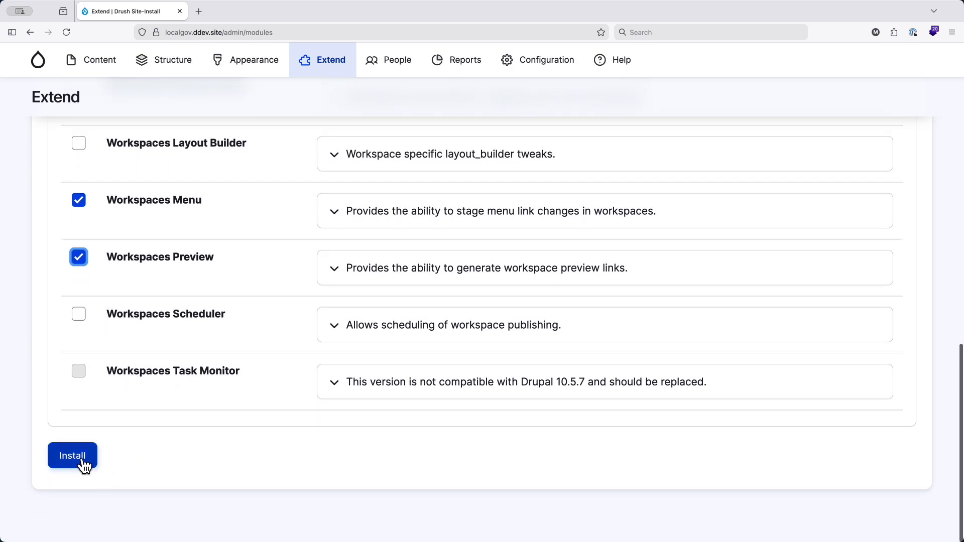
left_click(80, 462)
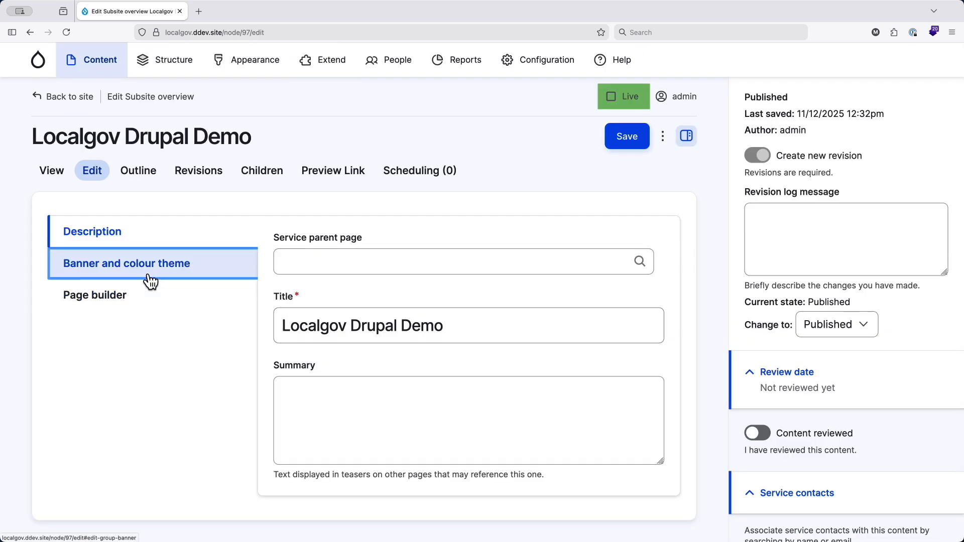
- Add "Update 1" to the start of the Localgov Drupal Demo page's banner heading and save the page
left_click(151, 281)
scroll(366, 409, "down", 5)
left_click(283, 298)
type("Update 1")
left_click(618, 103)
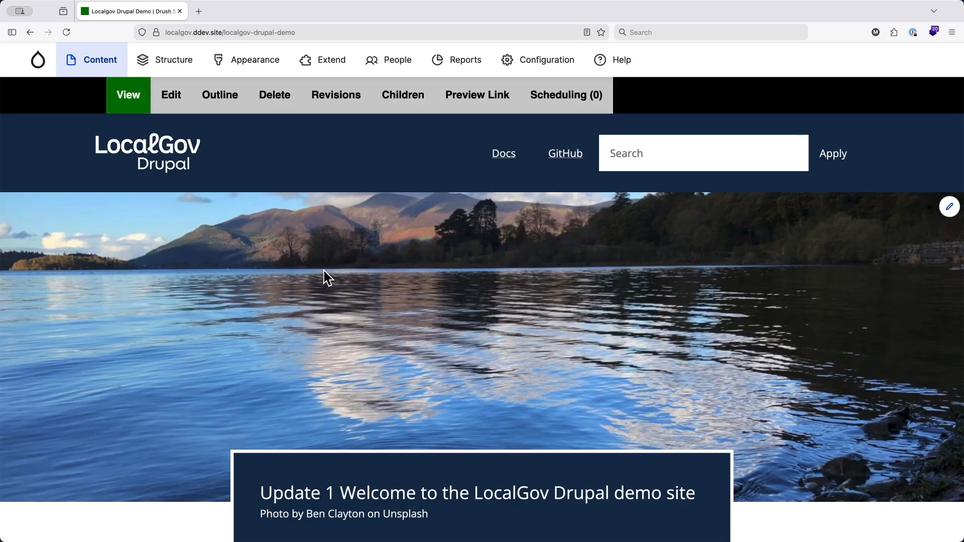
- Open the demo page's address in a private browser window and check its banner heading as an anonymous visitor
key("super+l")
key("super+c")
key("super+shift+p")
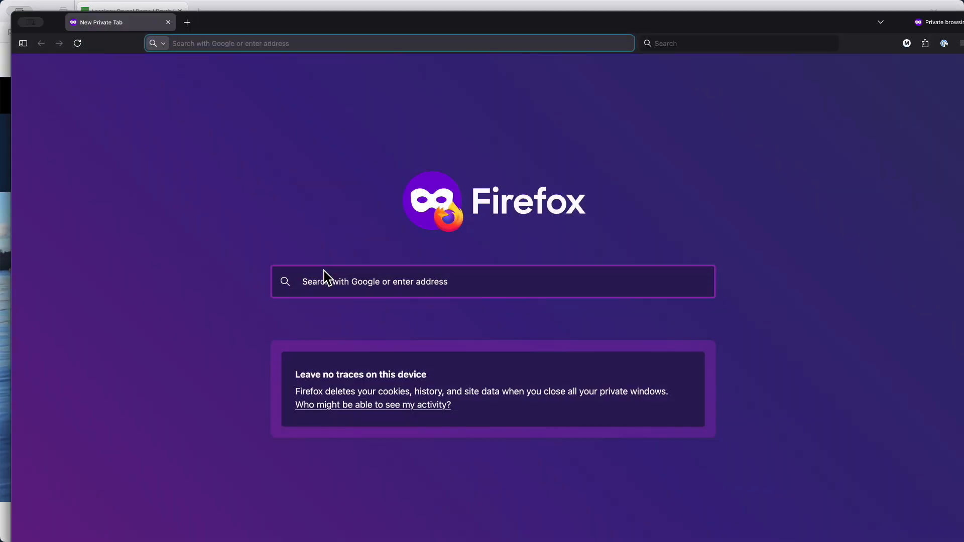
key("super+v")
key("Return")
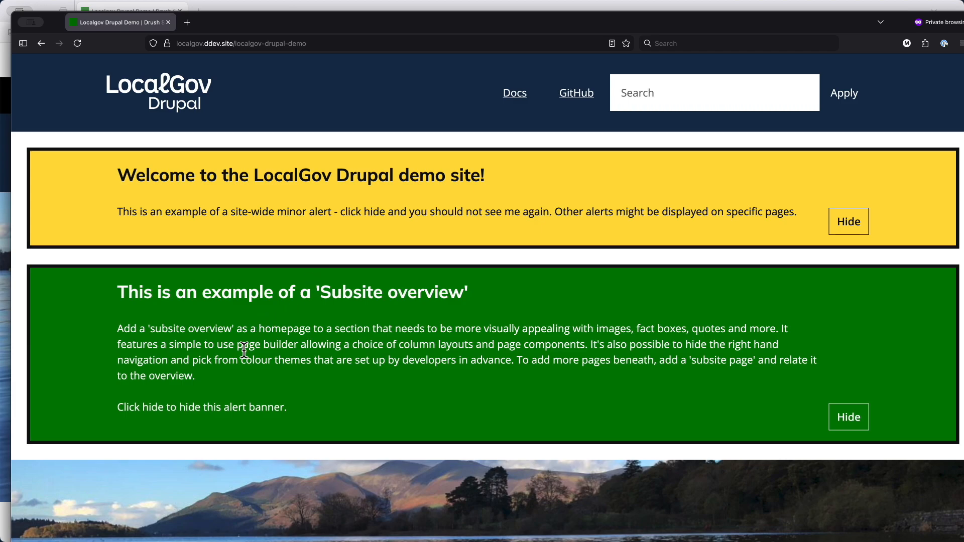
scroll(276, 327, "down", 8)
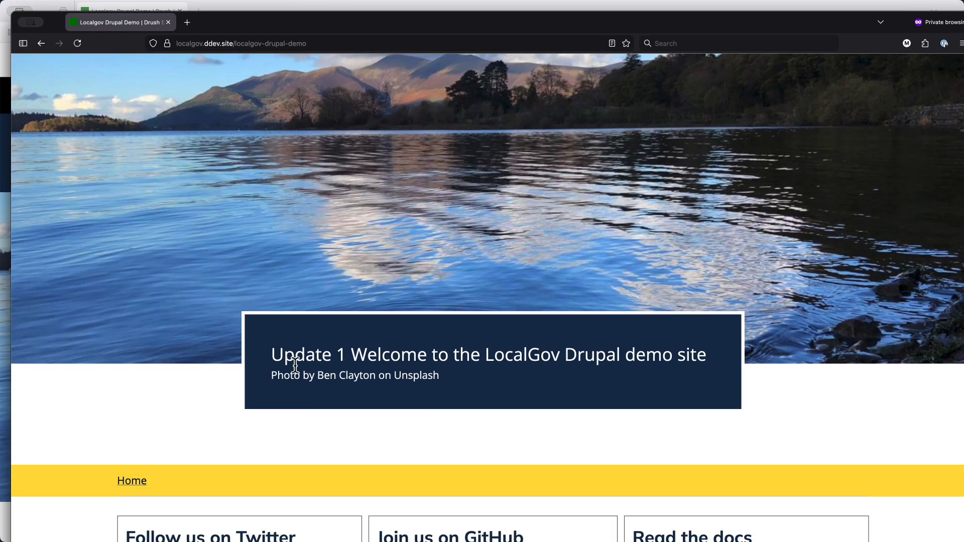
left_click_drag(272, 355, 366, 354)
left_click(296, 351)
- Return to the logged-in browser window, go to the content overview and expand the workspace switcher
key("ctrl+Up")
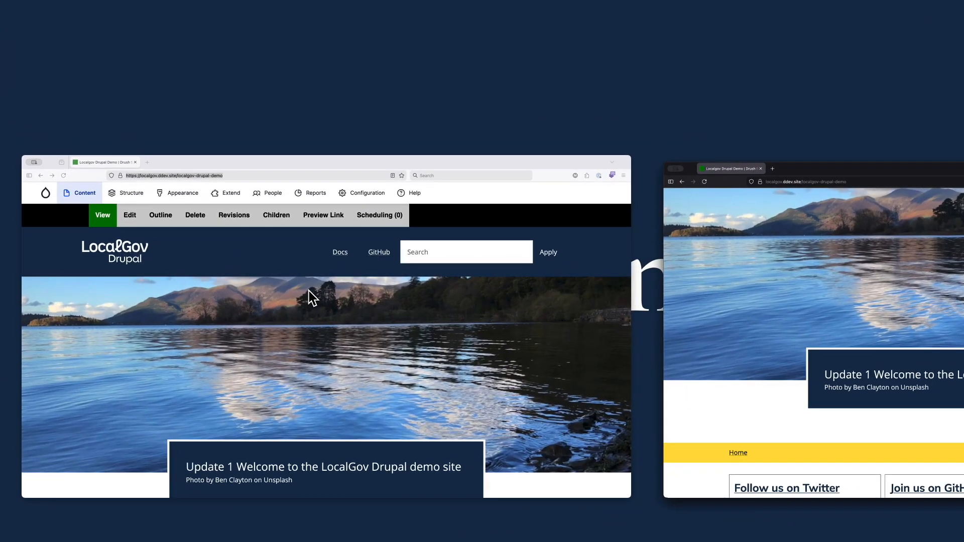
left_click(309, 294)
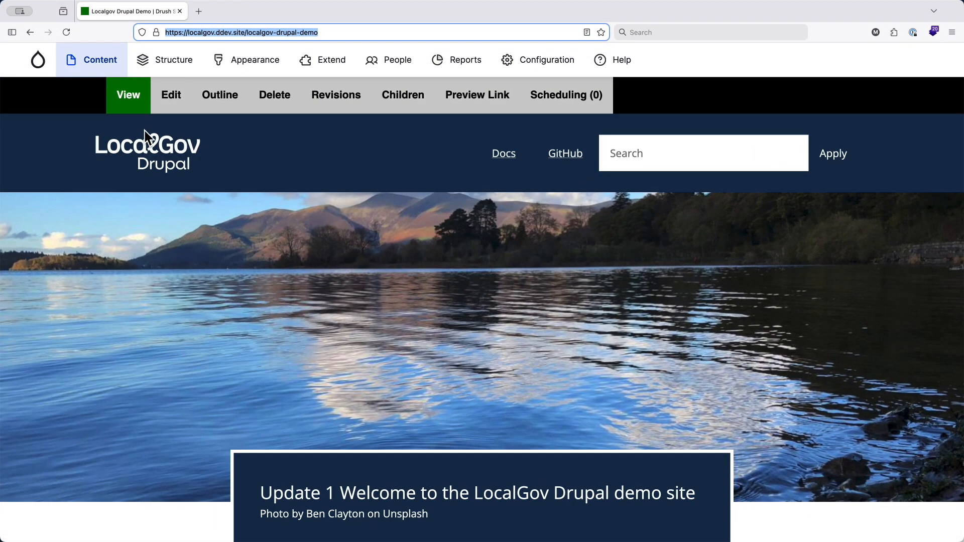
left_click(94, 66)
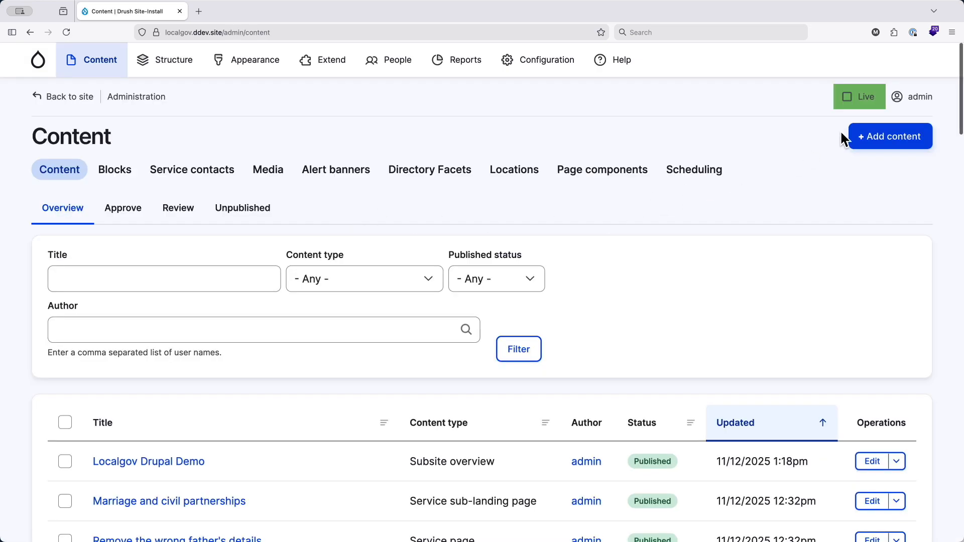
left_click(866, 99)
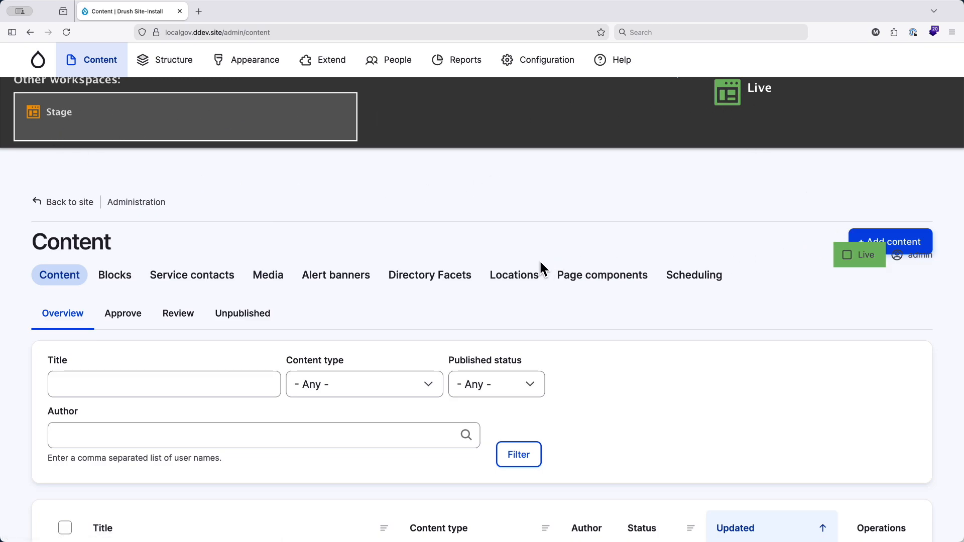
- In the Workspaces settings, enable the simplified workspace switcher in the toolbar and save the configuration
mouse_move(536, 62)
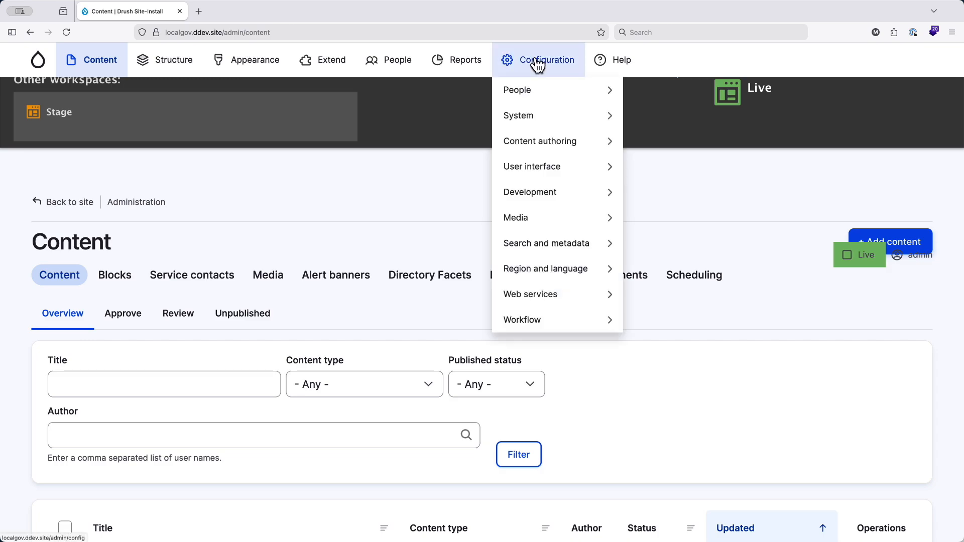
mouse_move(548, 323)
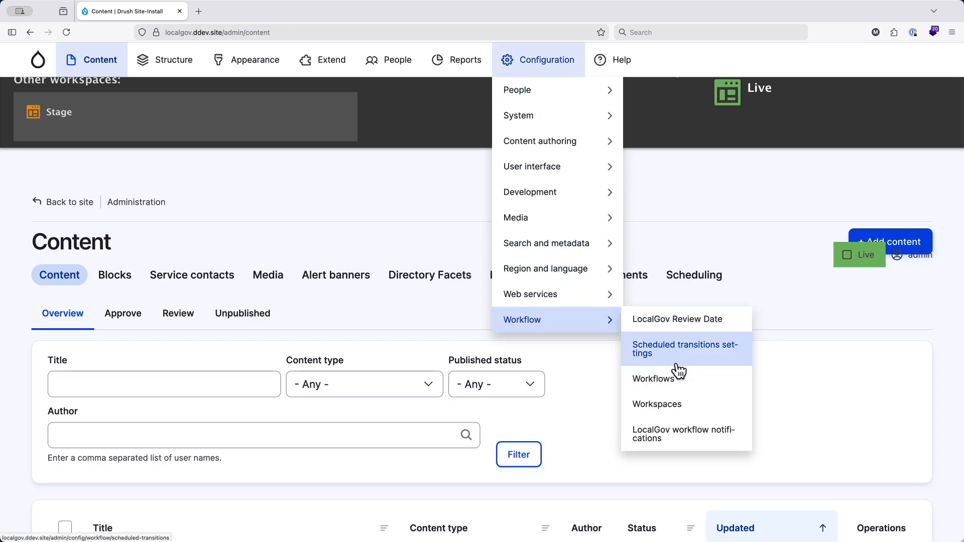
left_click(689, 404)
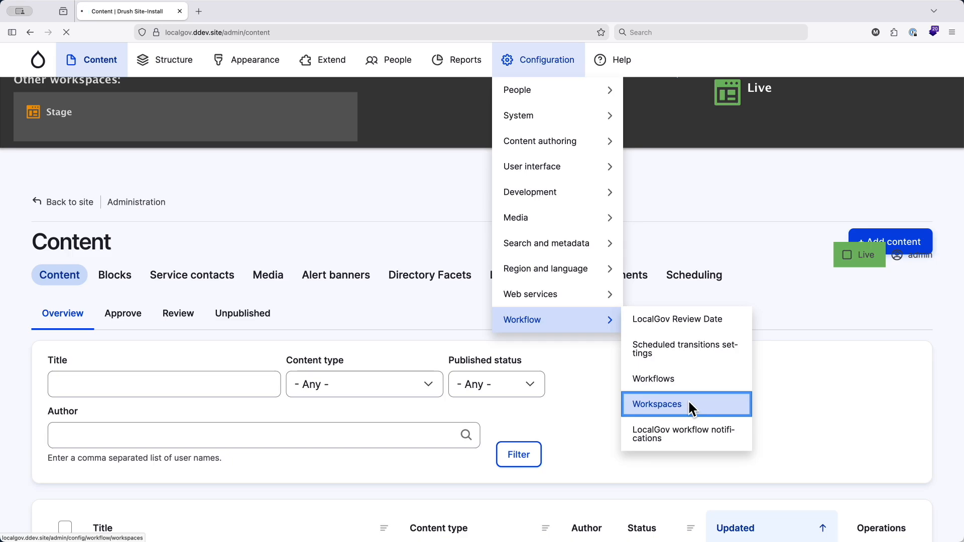
left_click(403, 173)
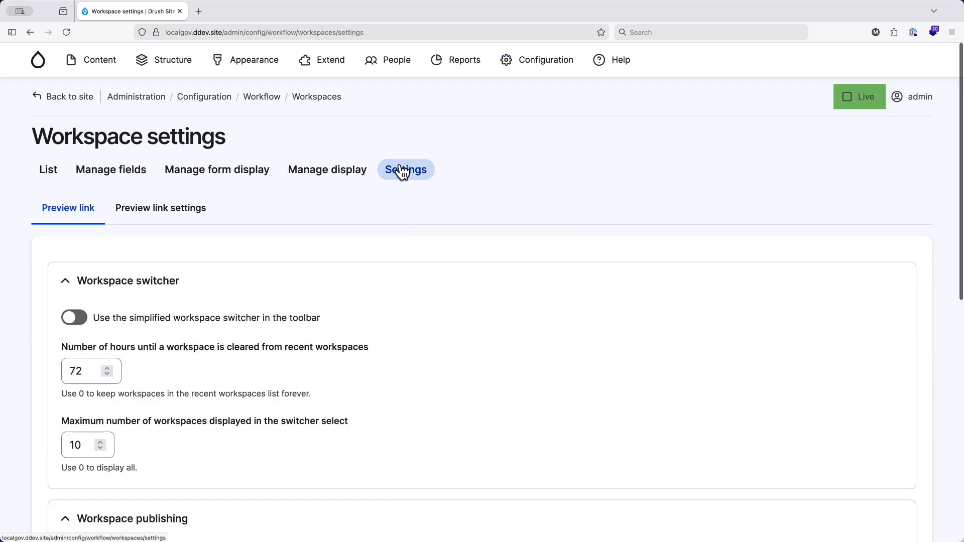
left_click(78, 320)
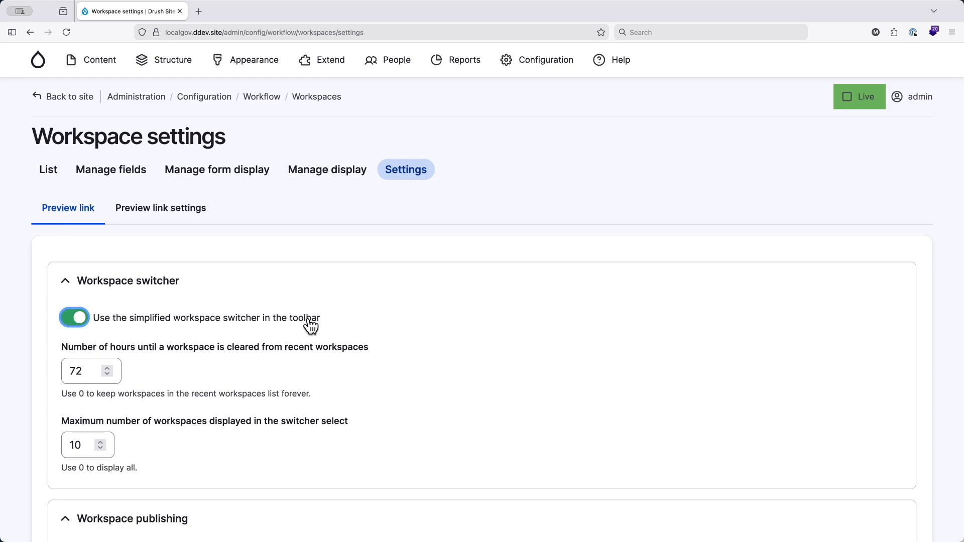
scroll(269, 351, "down", 10)
left_click(109, 463)
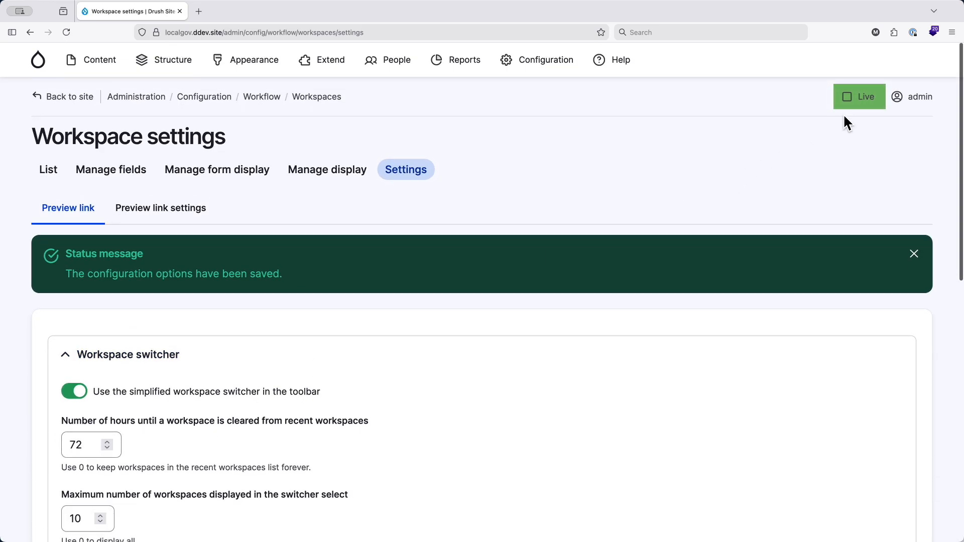
- Switch the current workspace to Stage
left_click(861, 103)
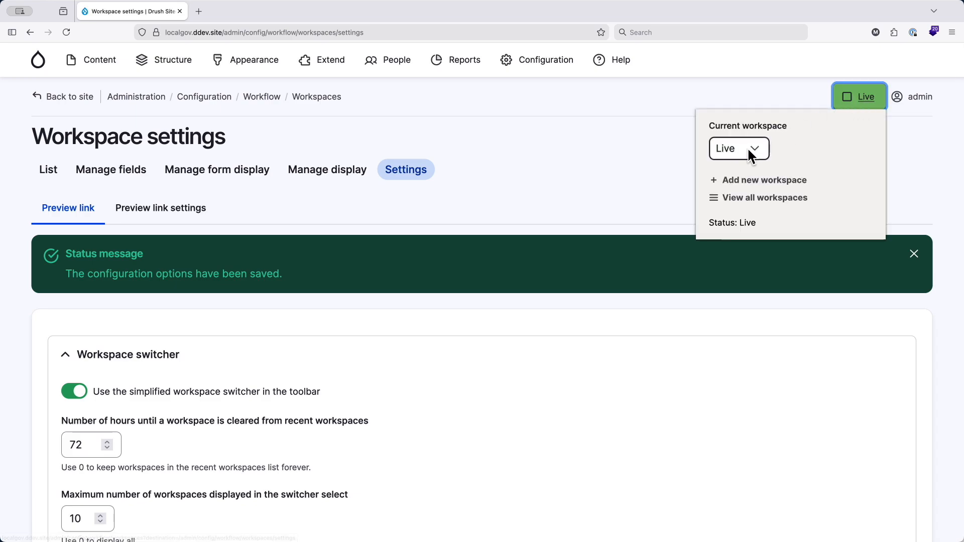
left_click(750, 150)
left_click(756, 174)
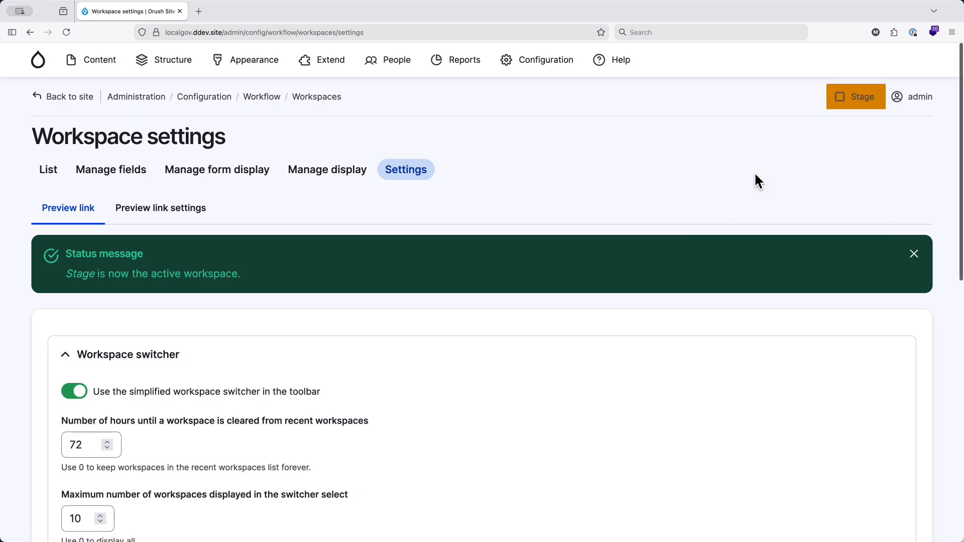
- Switch the current workspace back to Live and reopen the workspace switcher to view its options
left_click(841, 115)
left_click(742, 153)
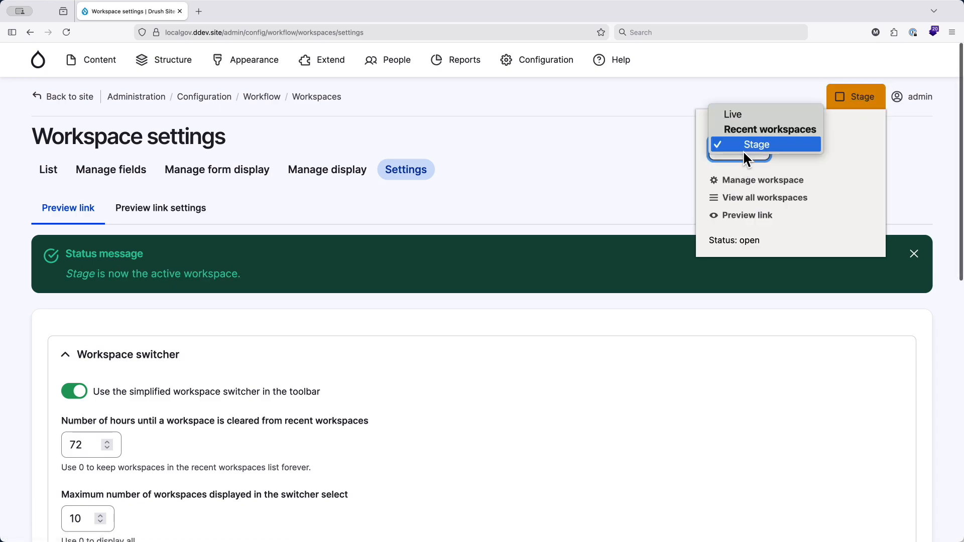
left_click(742, 114)
left_click(866, 101)
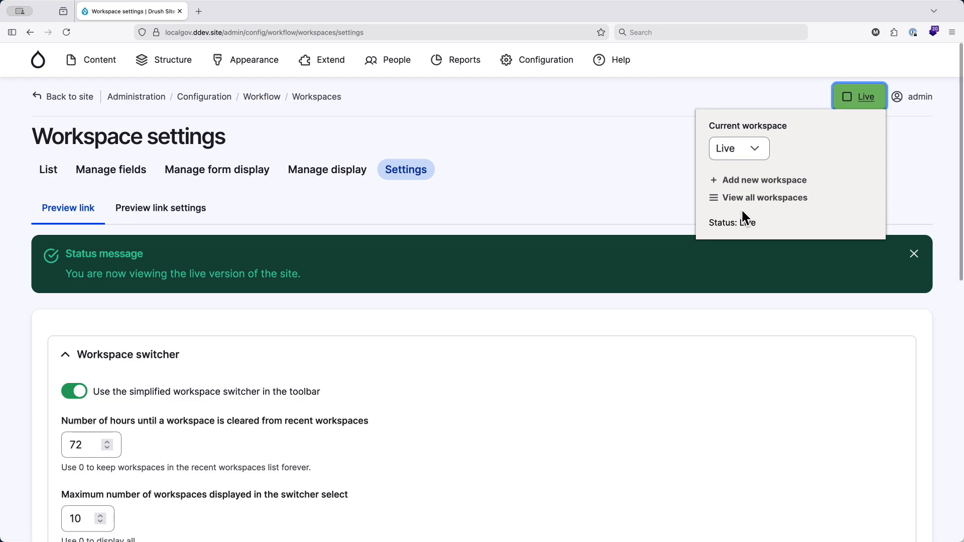
left_click(404, 235)
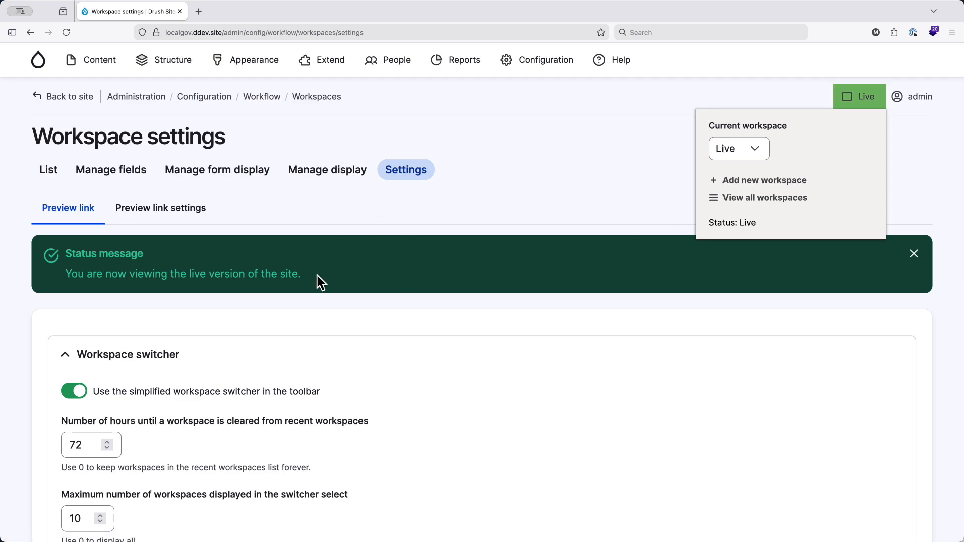
- In the workspace settings, turn on the option to disable sub workspaces and save the configuration
scroll(317, 275, "down", 10)
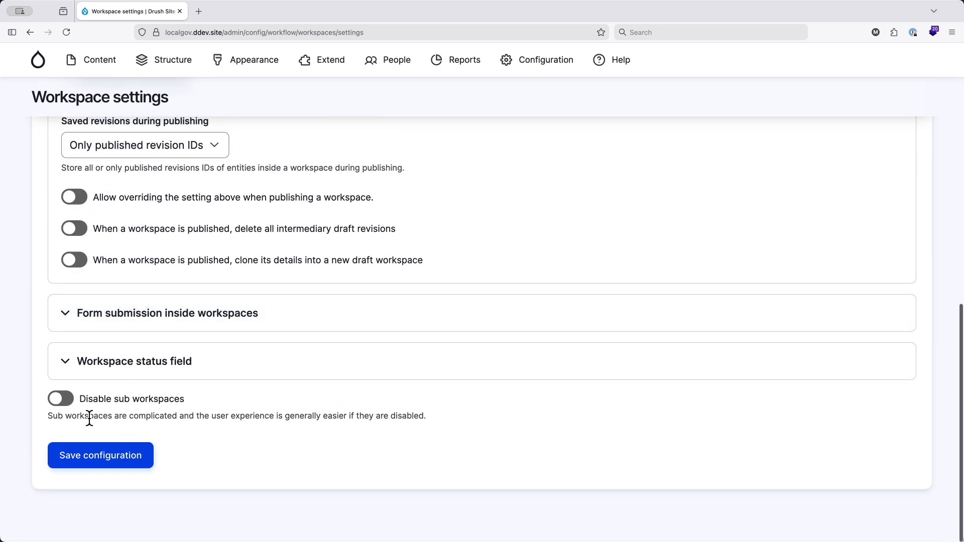
left_click_drag(52, 401, 194, 398)
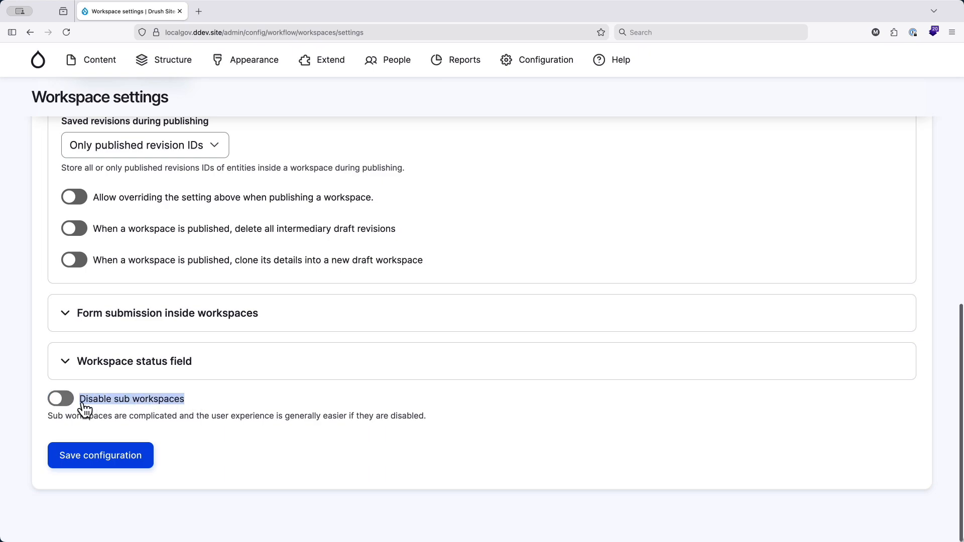
left_click(66, 405)
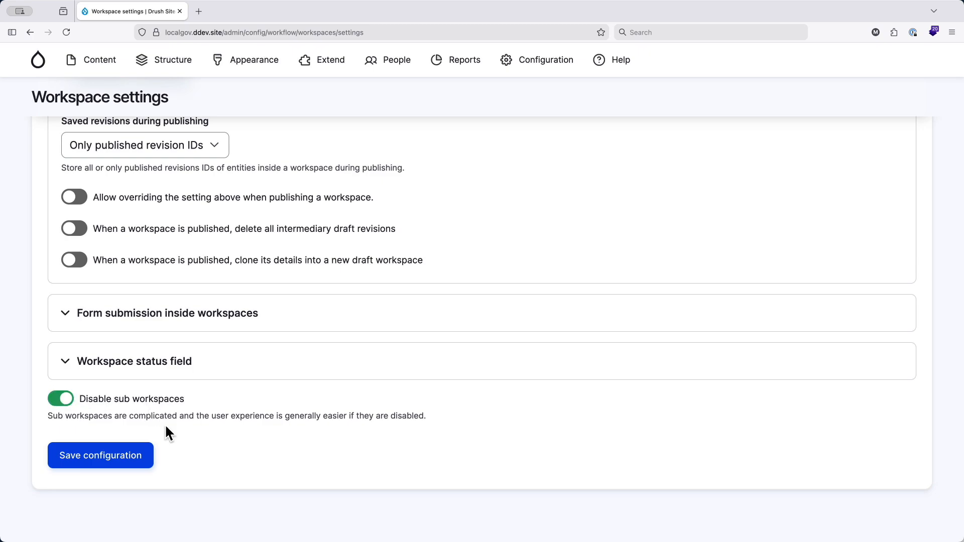
left_click(121, 459)
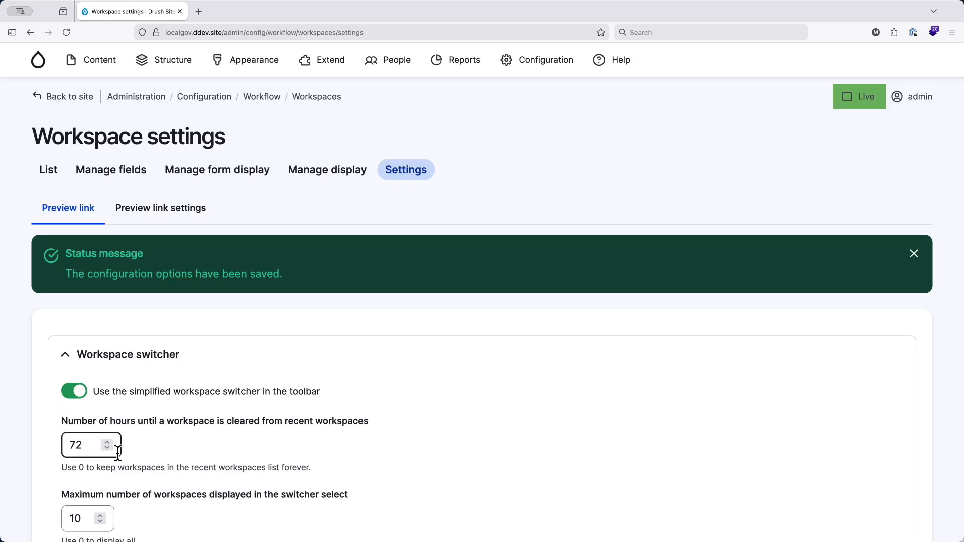
- In the preview link settings, set the default preview expiry to 10 days and save the configuration
left_click(169, 220)
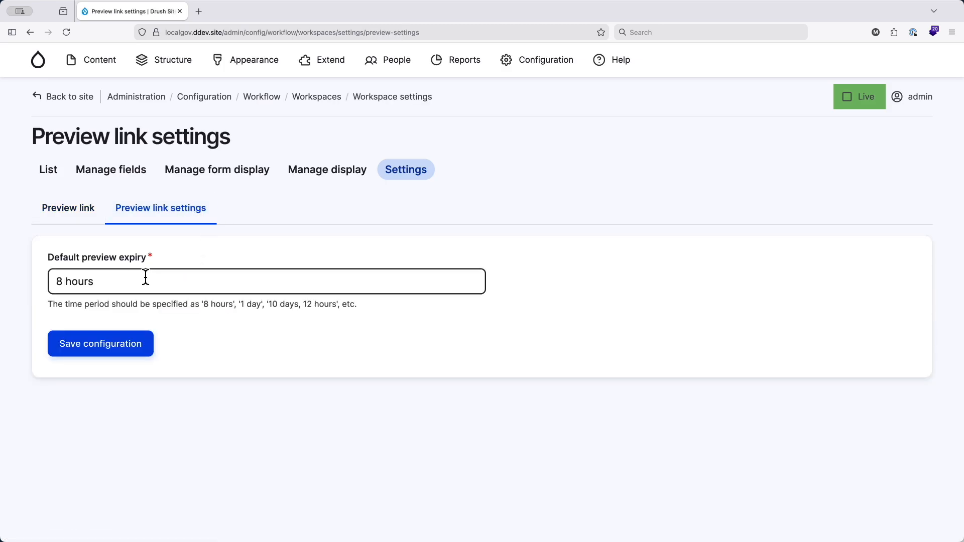
left_click_drag(103, 281, 2, 289)
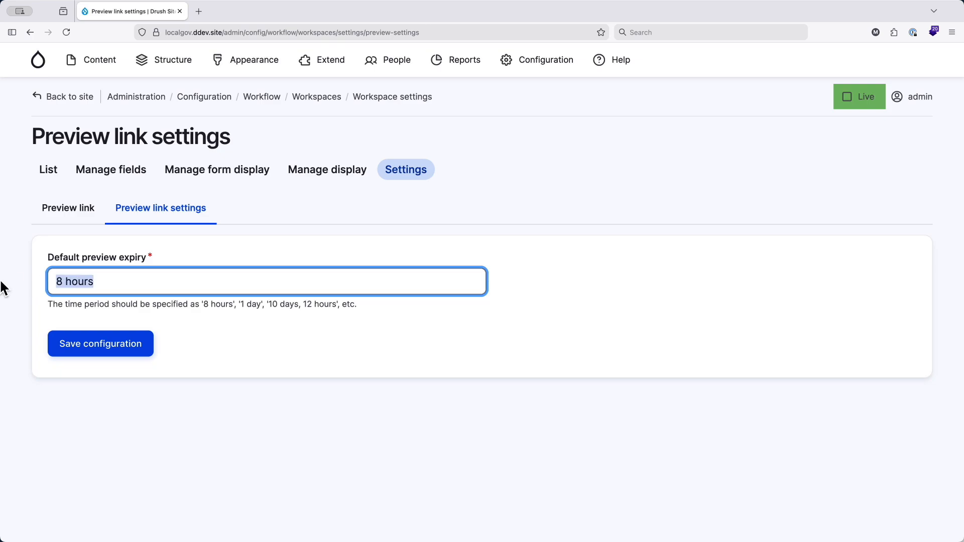
type("10 days")
left_click(82, 342)
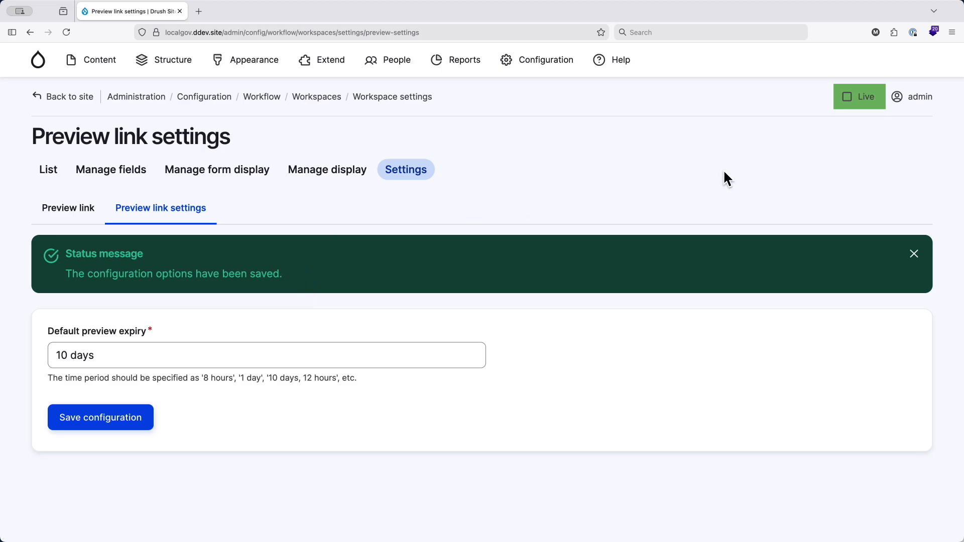
- Go to the list of all workspaces and delete the Stage workspace, confirming the deletion
left_click(861, 103)
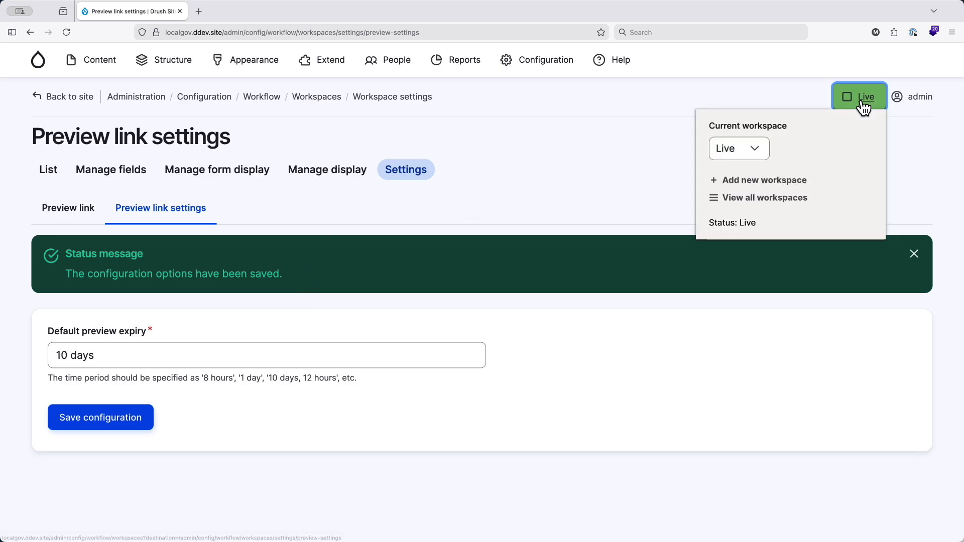
left_click(763, 199)
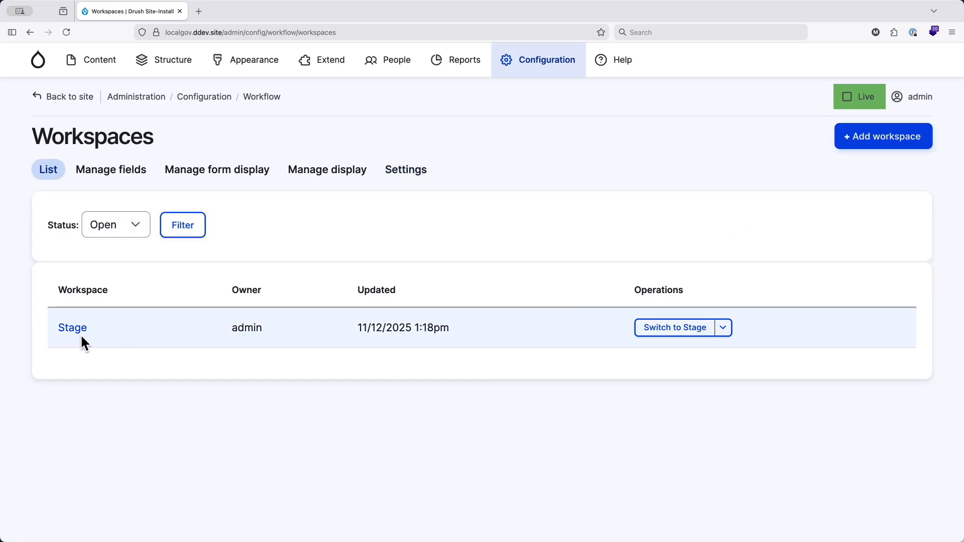
left_click(723, 329)
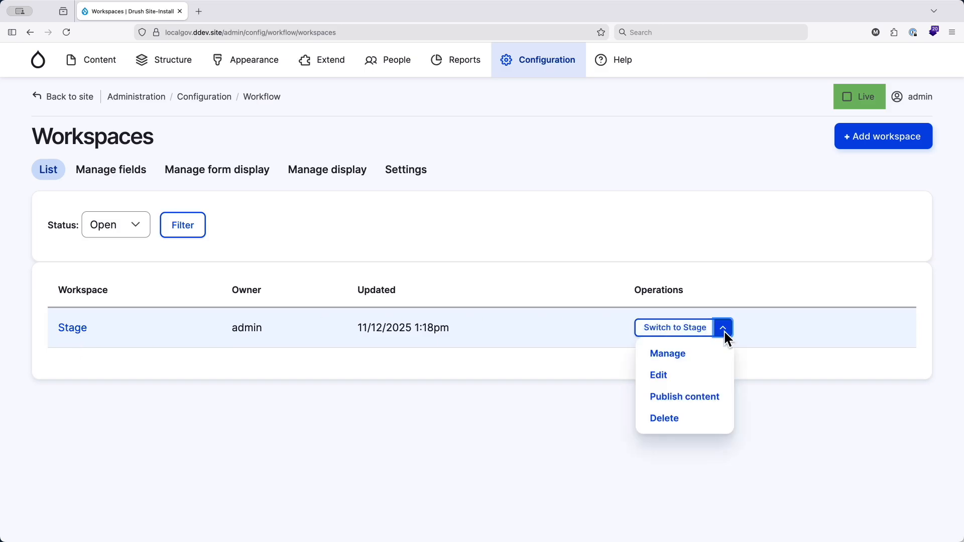
left_click(676, 420)
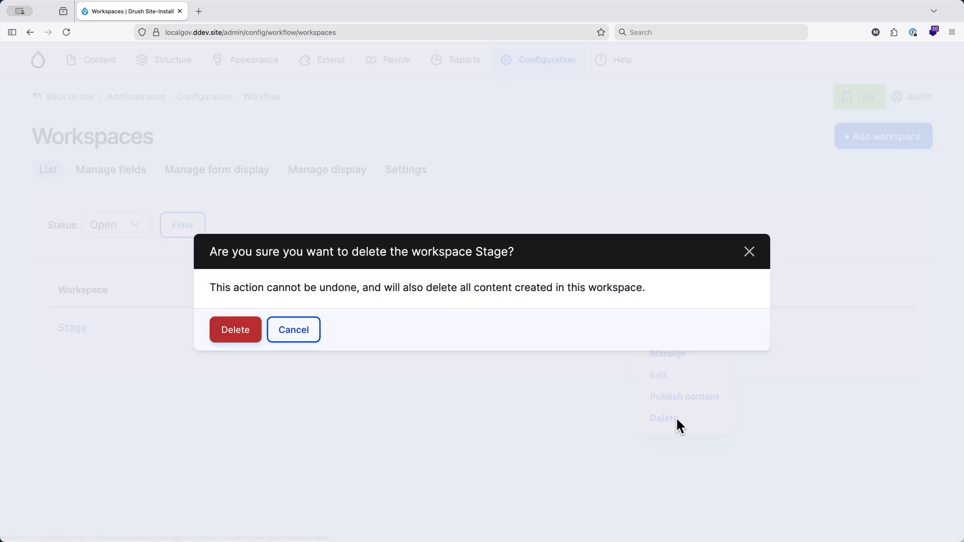
left_click(232, 333)
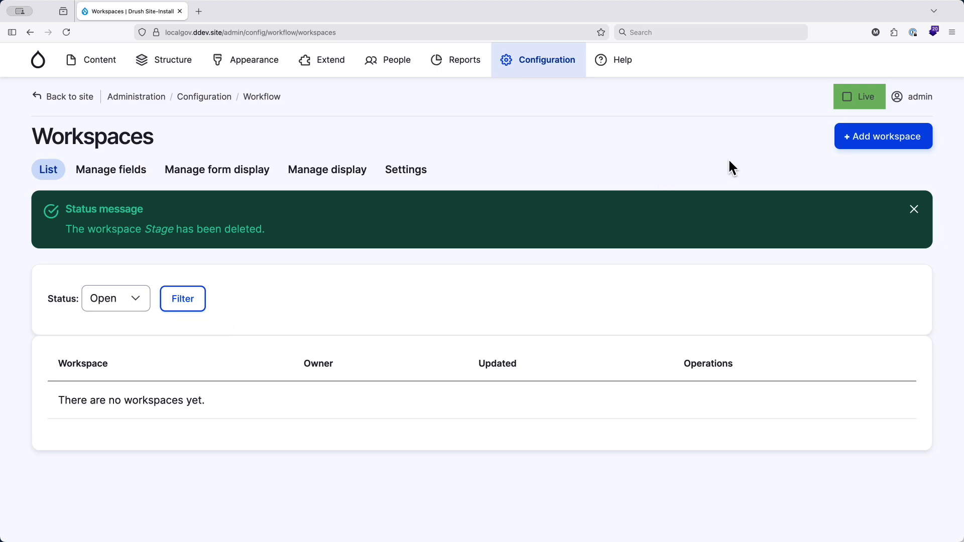
- Add a new workspace labelled Housing, saving it and switching to it
left_click(862, 143)
left_click(126, 214)
type("Housing")
key("Return")
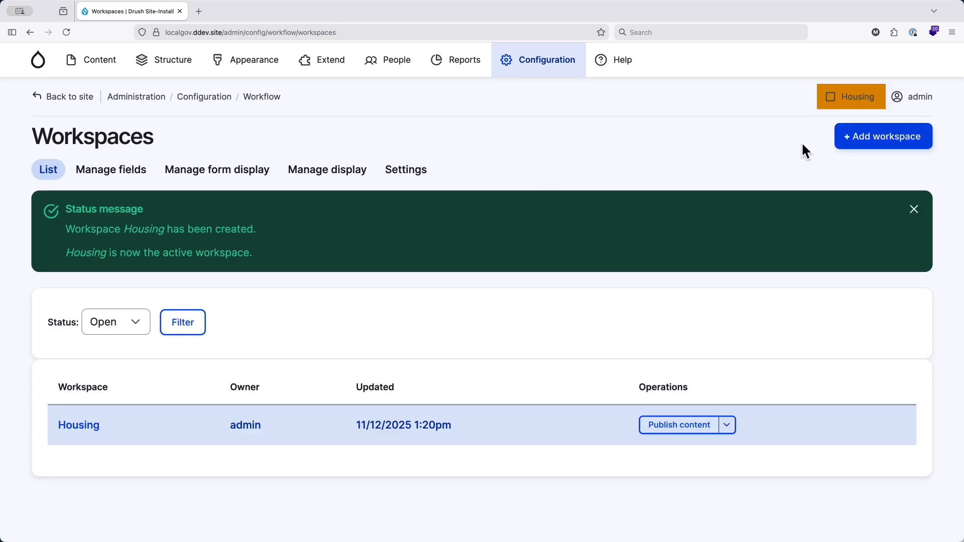
- Add another workspace labelled Environment, saving it and switching to it
left_click(878, 149)
left_click(148, 211)
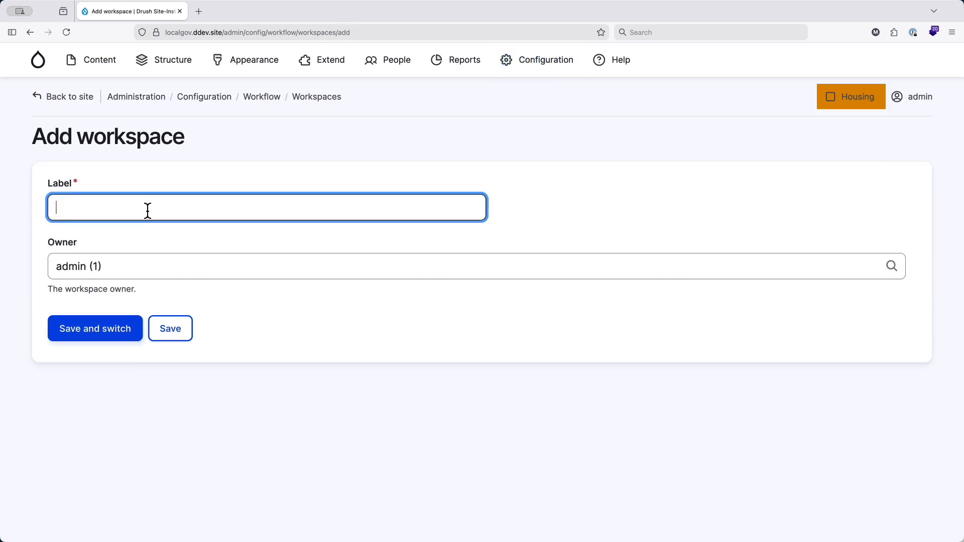
type("Environment")
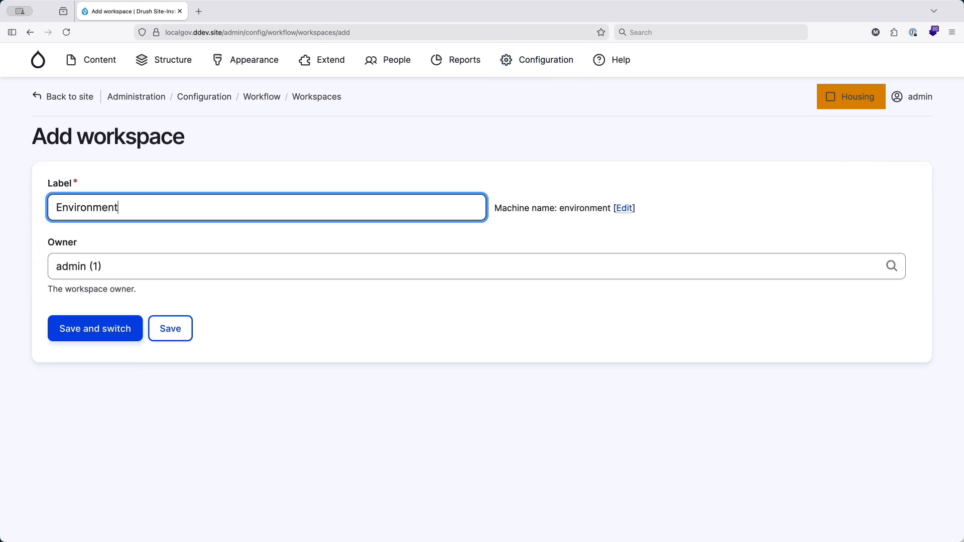
left_click(116, 329)
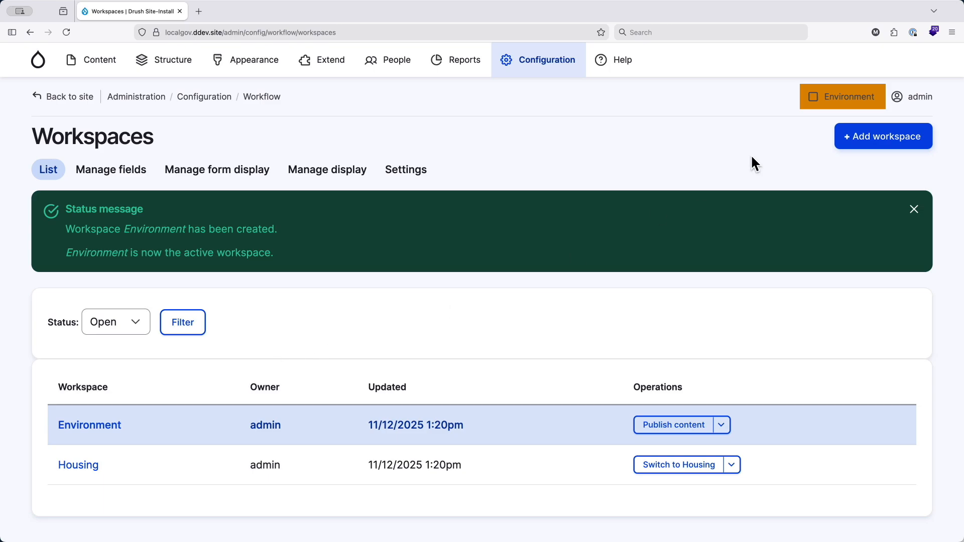
- Use the workspace switcher to change the current workspace to Housing
left_click(854, 103)
left_click(768, 149)
left_click(767, 143)
left_click(859, 99)
left_click(858, 99)
left_click(764, 147)
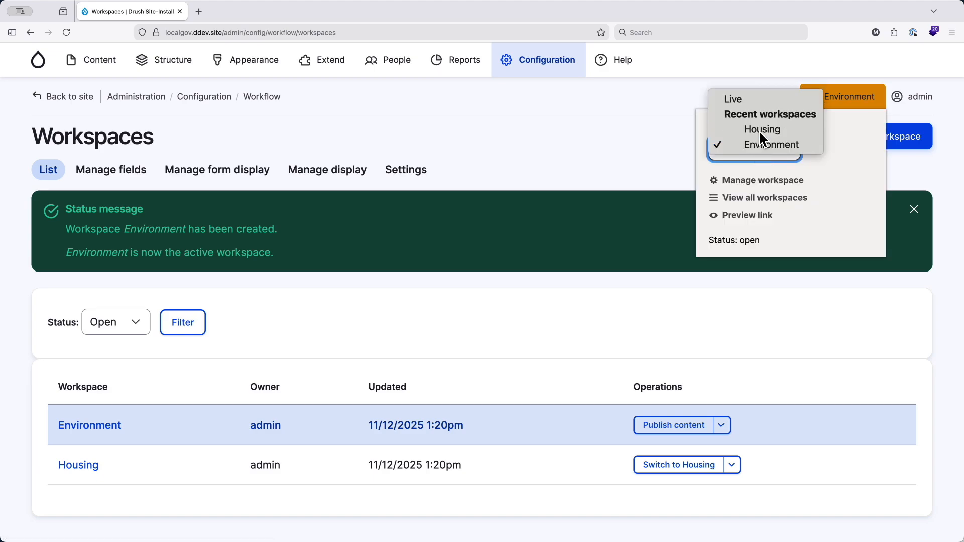
left_click(761, 129)
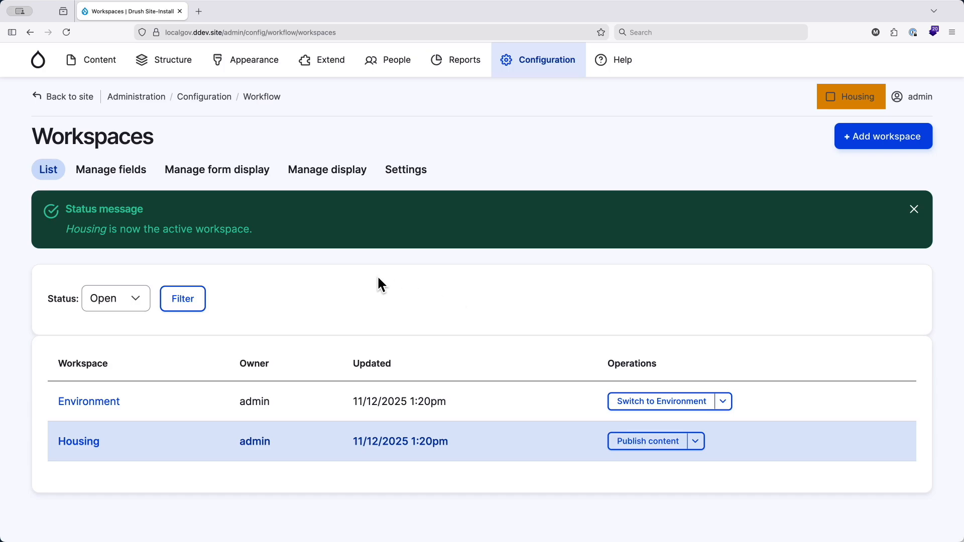
- From the content overview, start a new Service landing page and title it "Housing Landing Page"
left_click(95, 66)
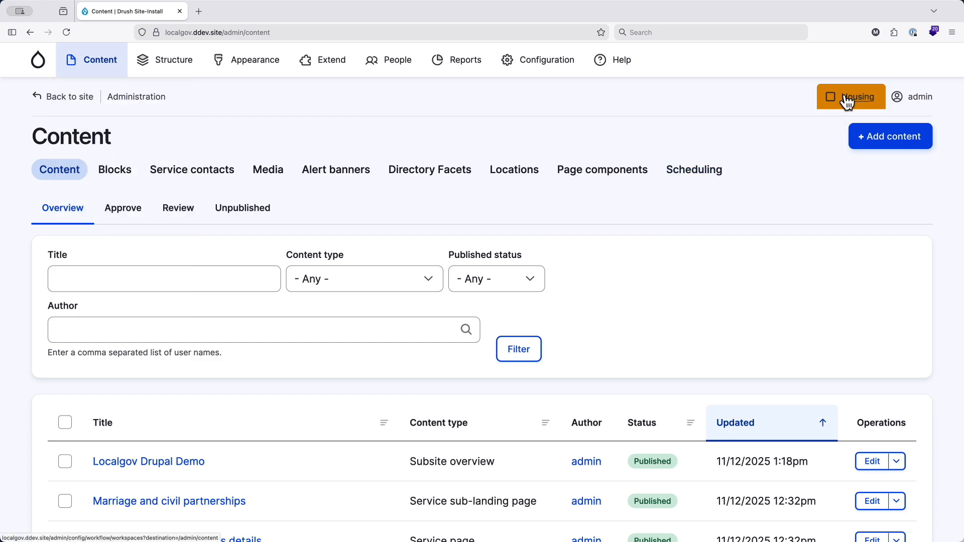
mouse_move(101, 71)
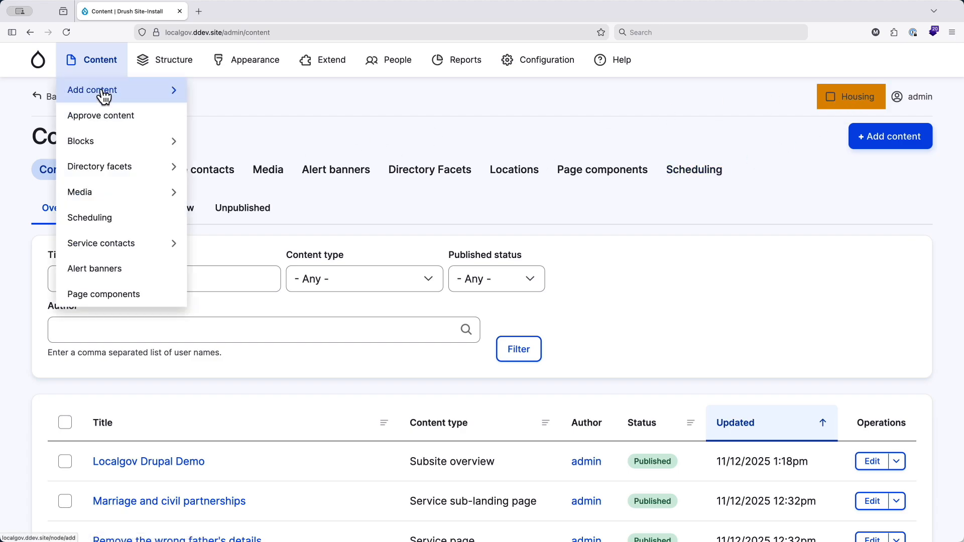
mouse_move(105, 99)
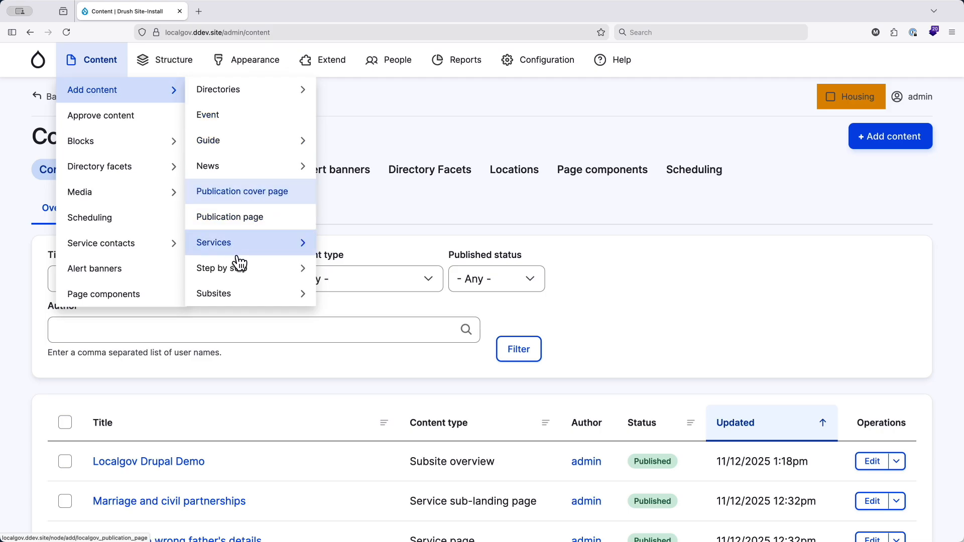
mouse_move(253, 248)
left_click(374, 245)
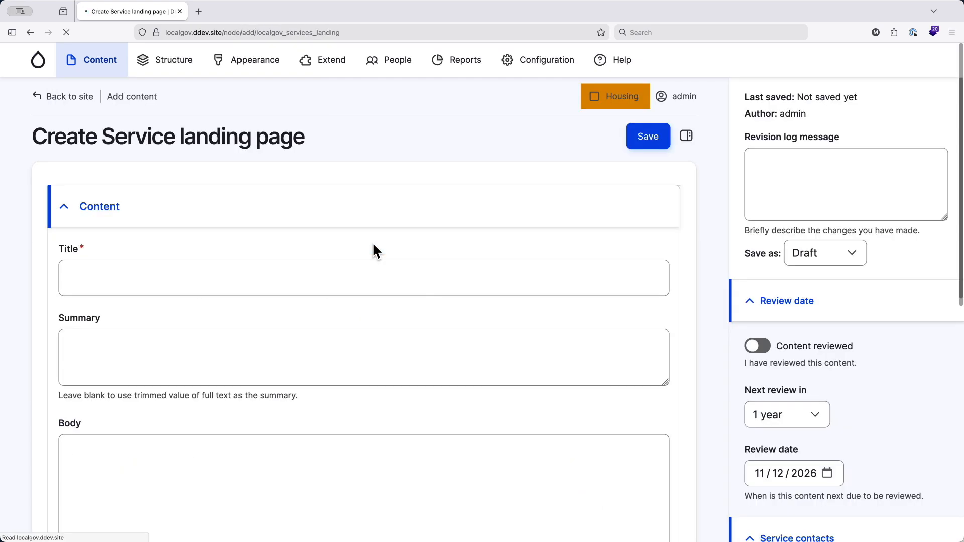
left_click(341, 241)
type("Housing Landing Page")
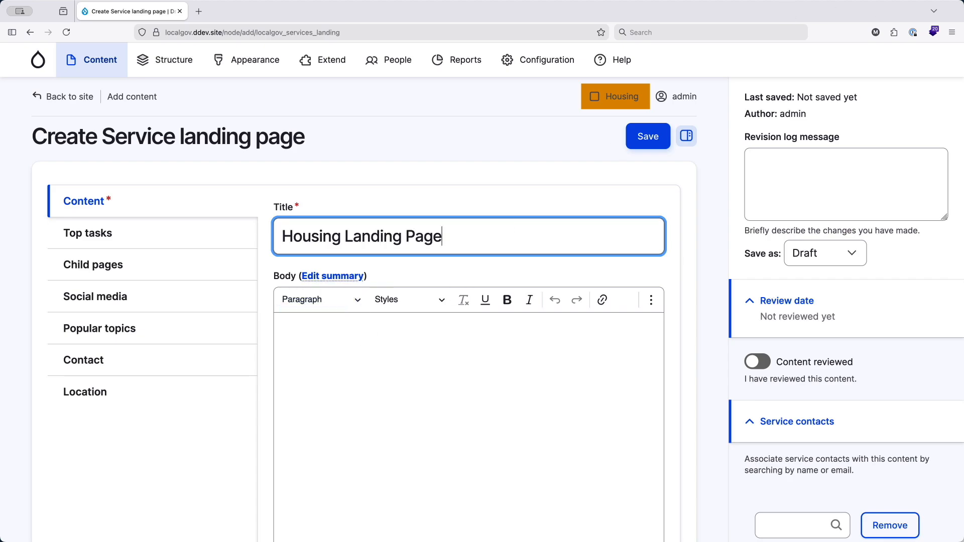
- Paste the copied placeholder paragraphs into the landing page's body, look at the Top tasks section and return to the Content section
key("super+Tab")
left_click(406, 332)
key("super+v")
left_click(137, 238)
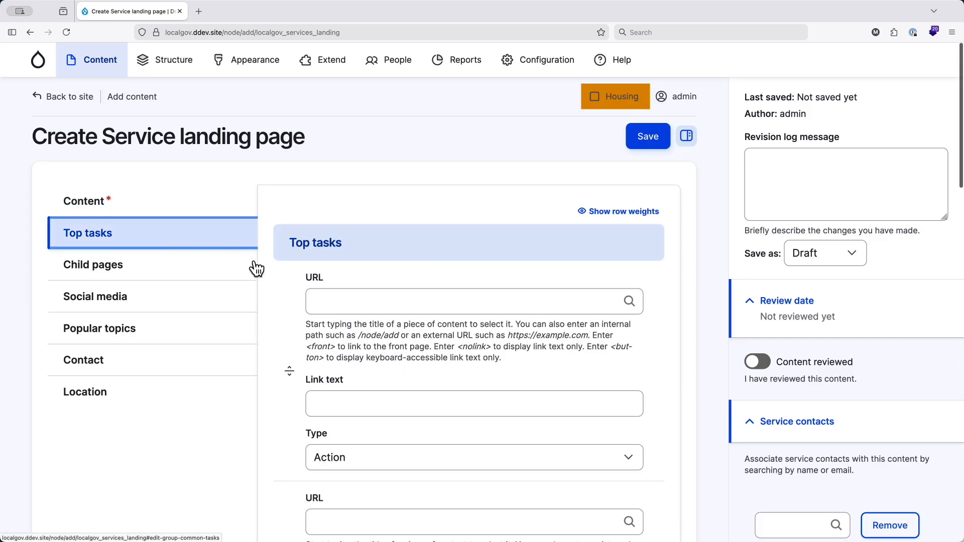
left_click(136, 202)
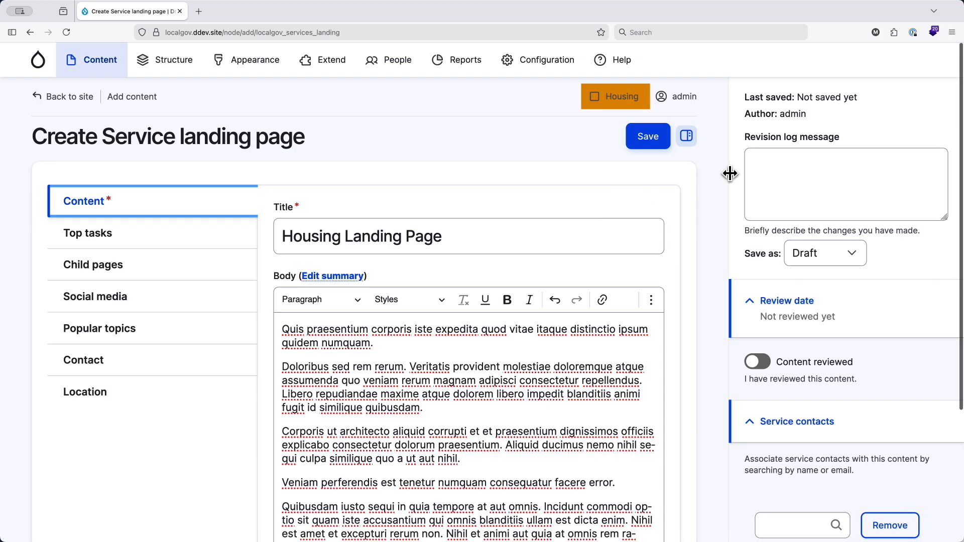
- Set the landing page to save as Published and try to save it
left_click(813, 254)
left_click(819, 278)
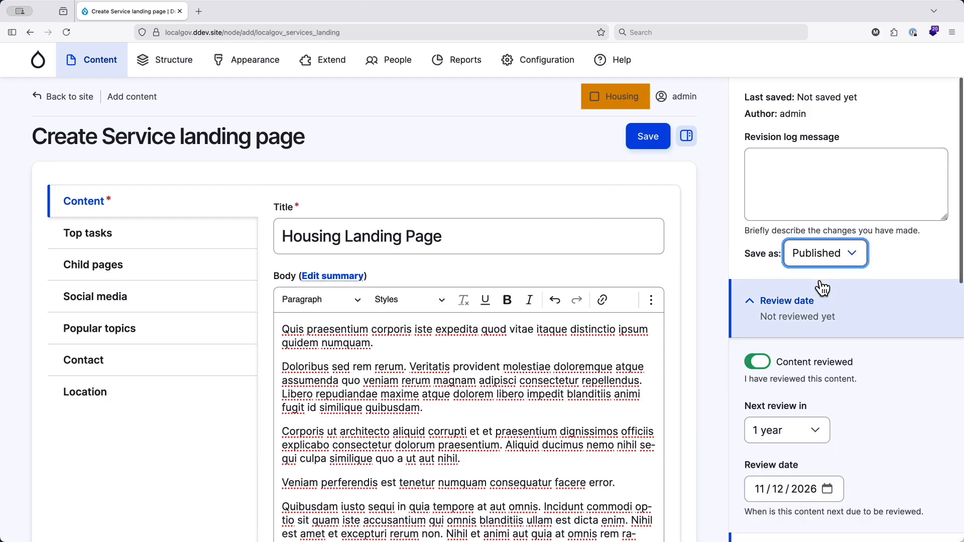
left_click(647, 139)
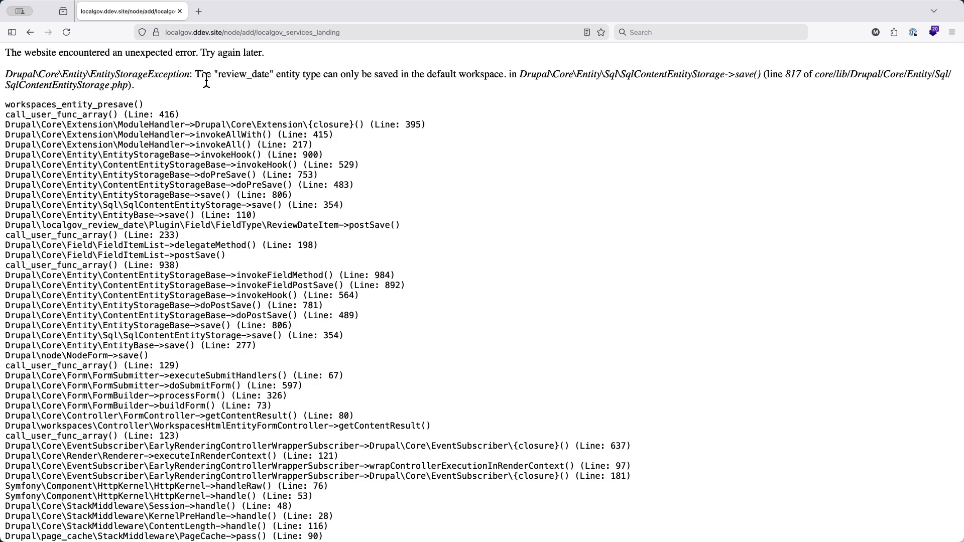
- Highlight the review_date error message, return to the landing page form, turn off Content reviewed and save the page
left_click_drag(197, 76, 521, 74)
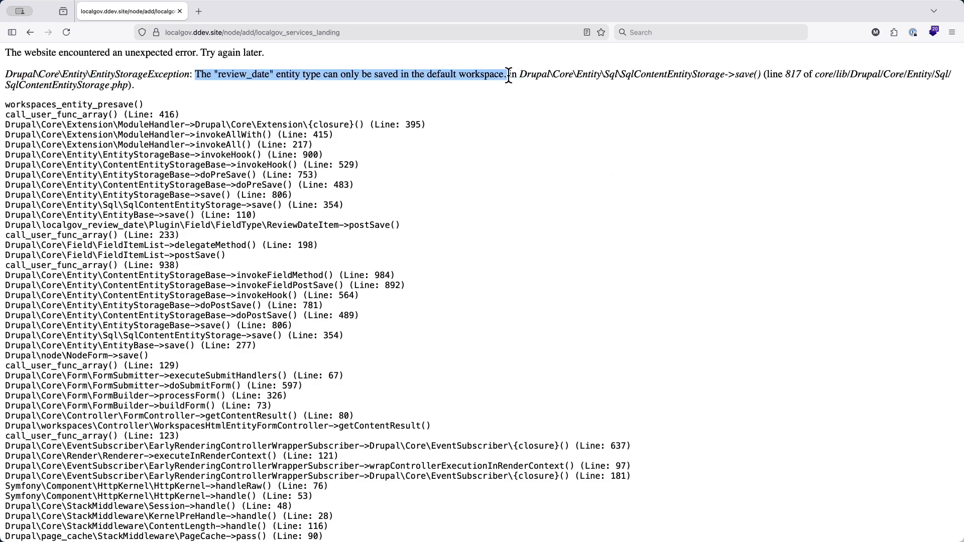
left_click(462, 80)
scroll(198, 164, "left", 5)
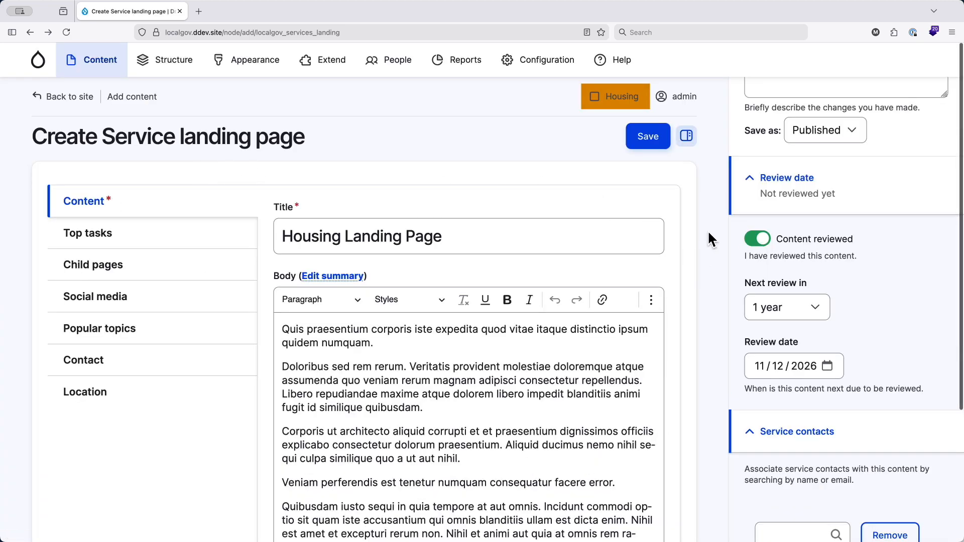
left_click(758, 241)
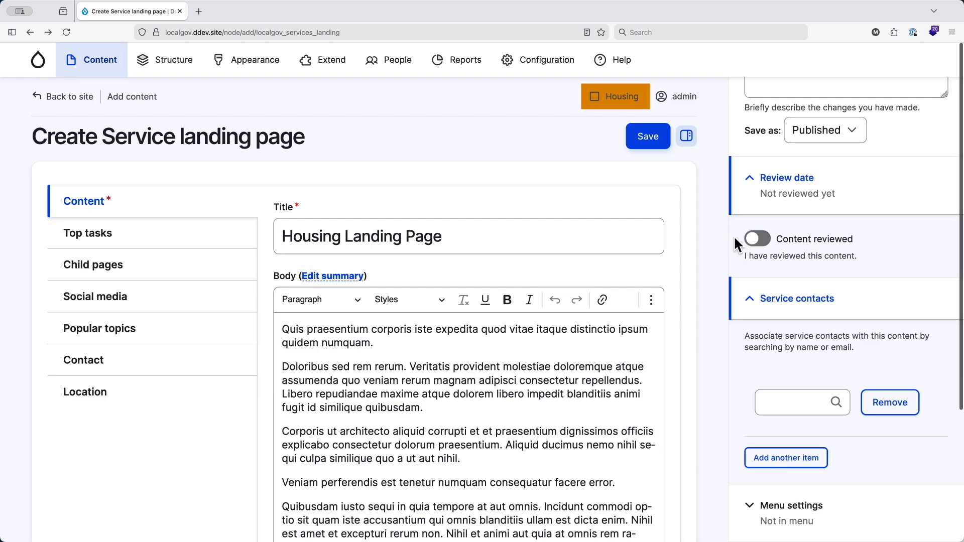
left_click(647, 142)
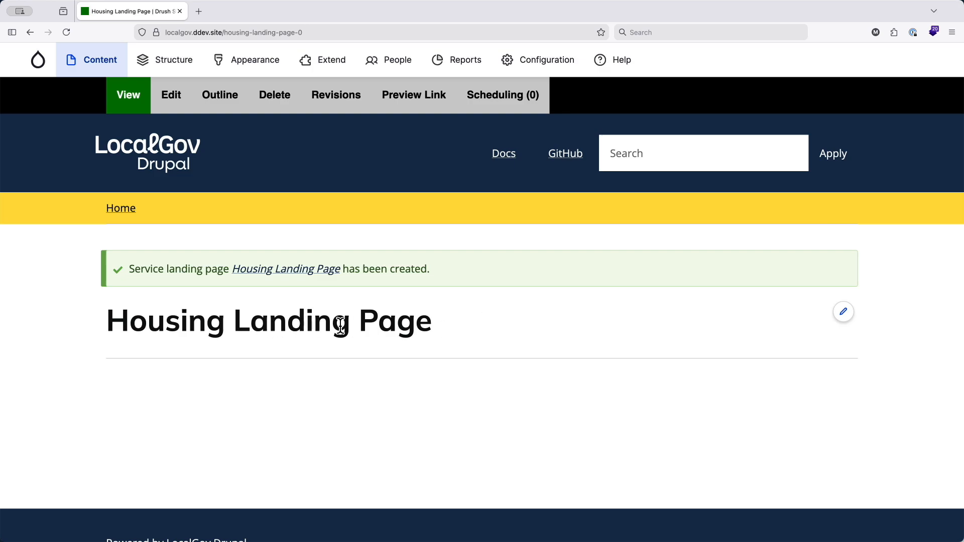
- Open the form for creating a Service sub-landing page in a new browser tab and switch to it
mouse_move(98, 62)
mouse_move(114, 98)
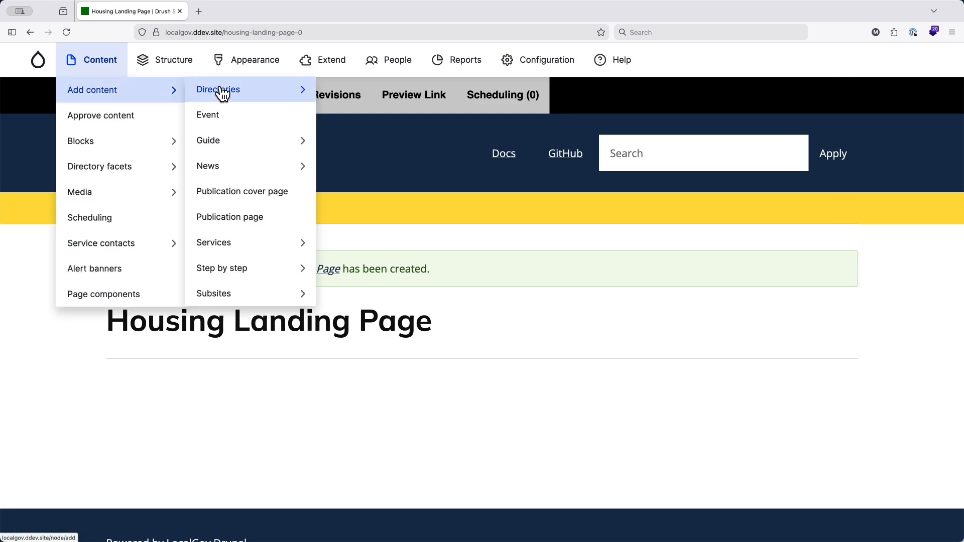
mouse_move(259, 254)
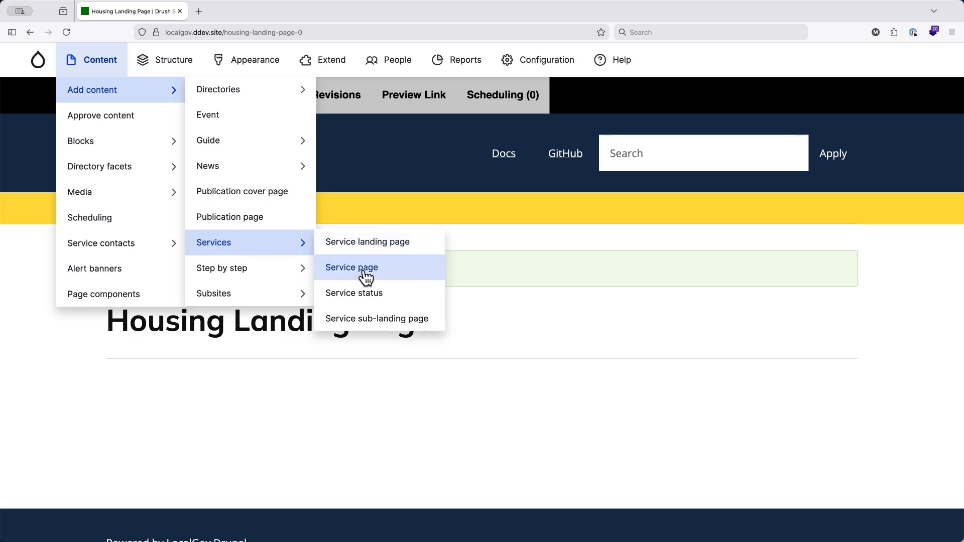
left_click(379, 318, "super")
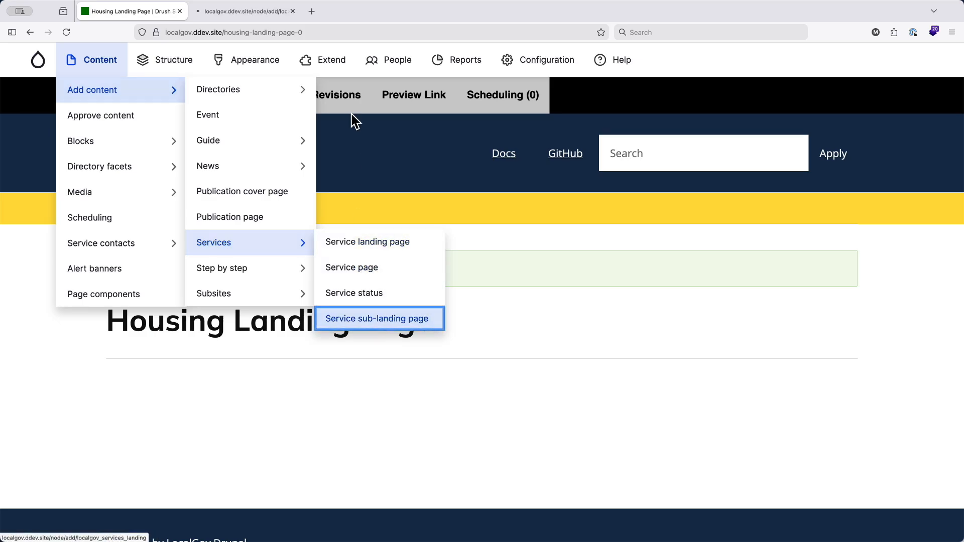
left_click(261, 14)
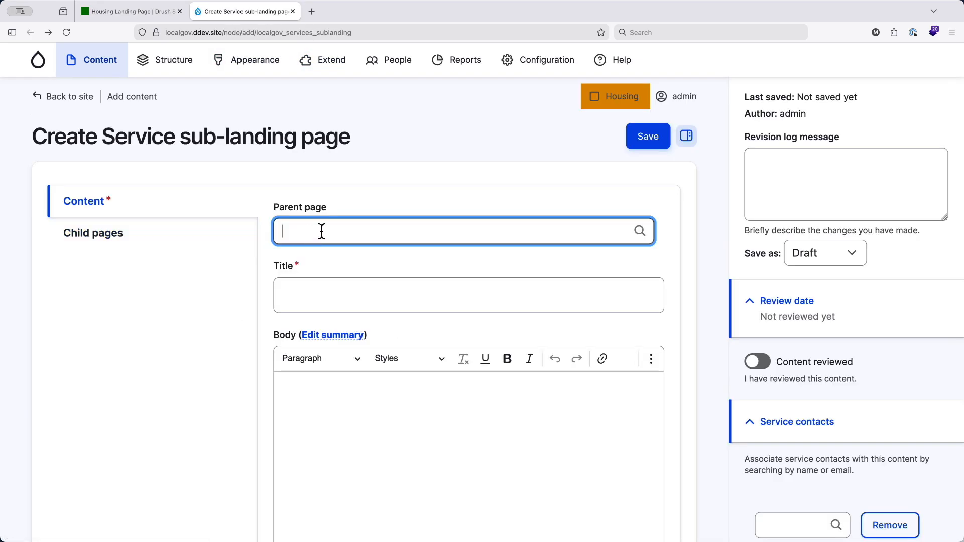
- Set the sub-landing page's parent to Housing Landing Page and its title to "Housing Sub Landing Page"
type("h")
left_click(361, 325)
left_click(318, 298)
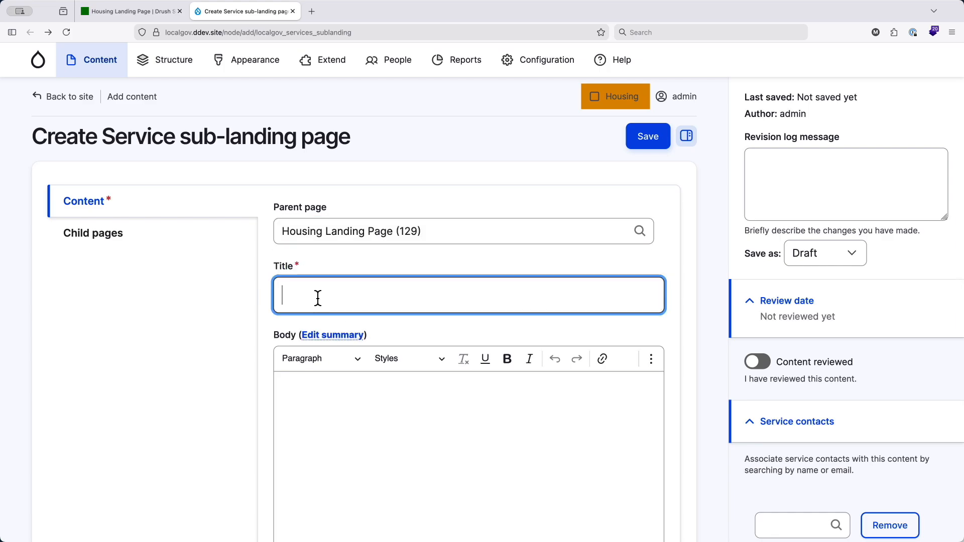
type("Hous")
key("Down")
key("Return")
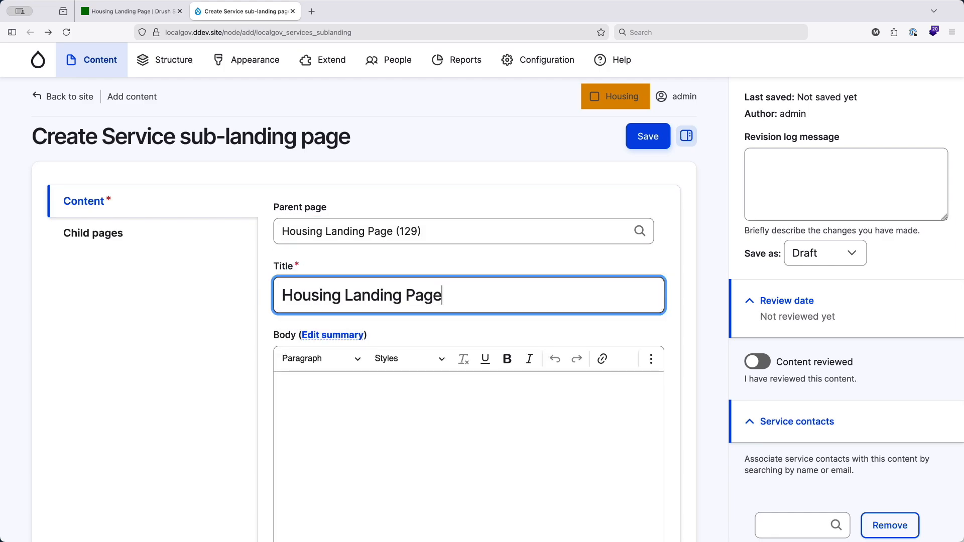
type("Sub")
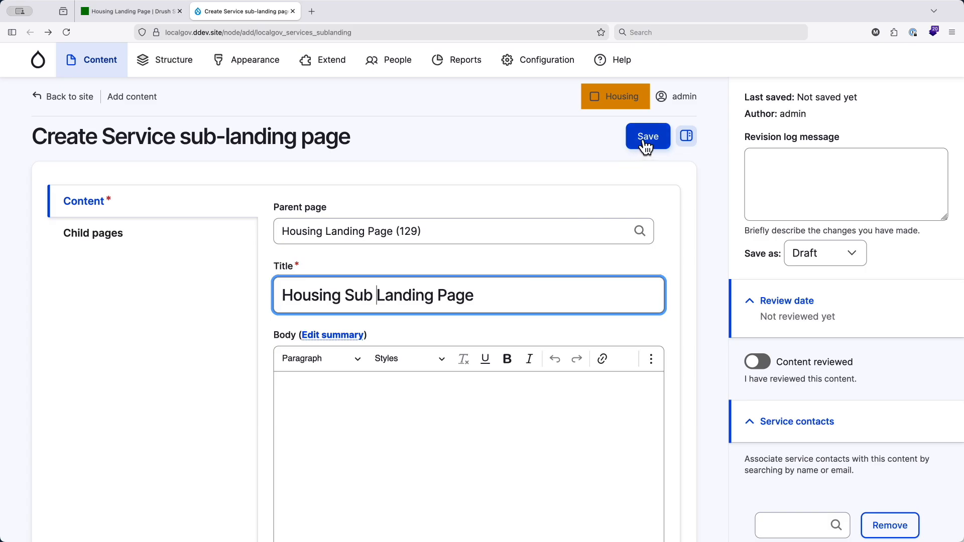
- Set the sub-landing page to save as Published and save it
left_click(798, 258)
left_click(825, 280)
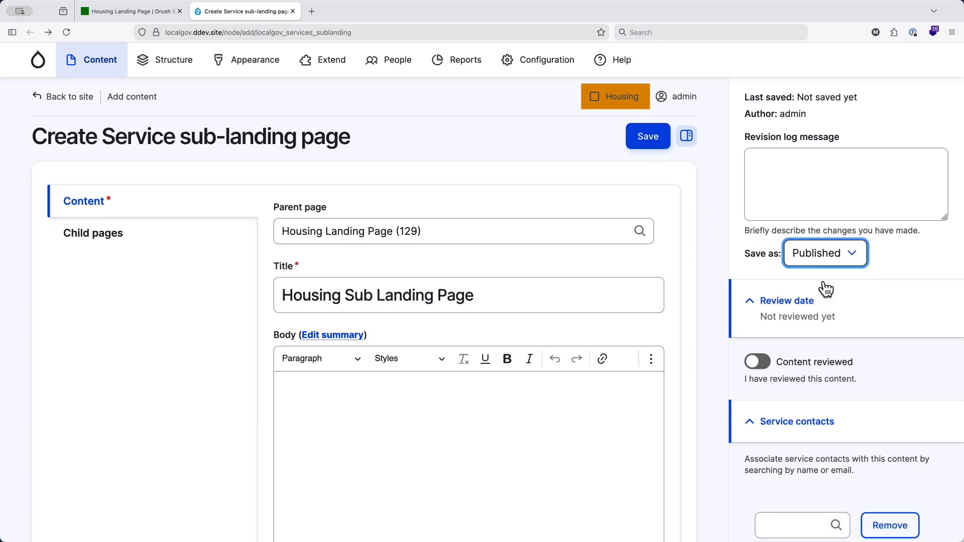
left_click(779, 357)
left_click(764, 364)
left_click(643, 137)
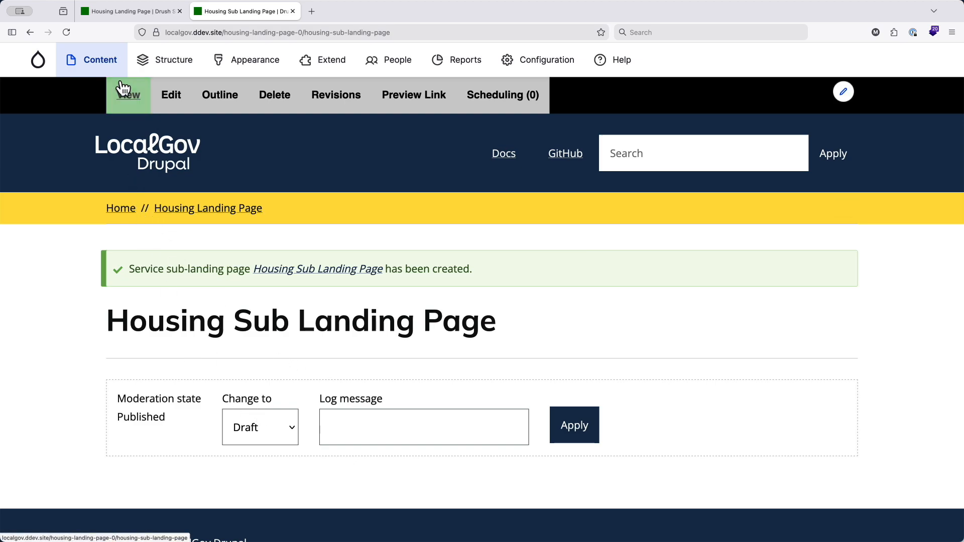
- Start creating a Service page and set its parent page to Housing Landing Page » Housing Sub Landing Page
mouse_move(107, 65)
mouse_move(101, 94)
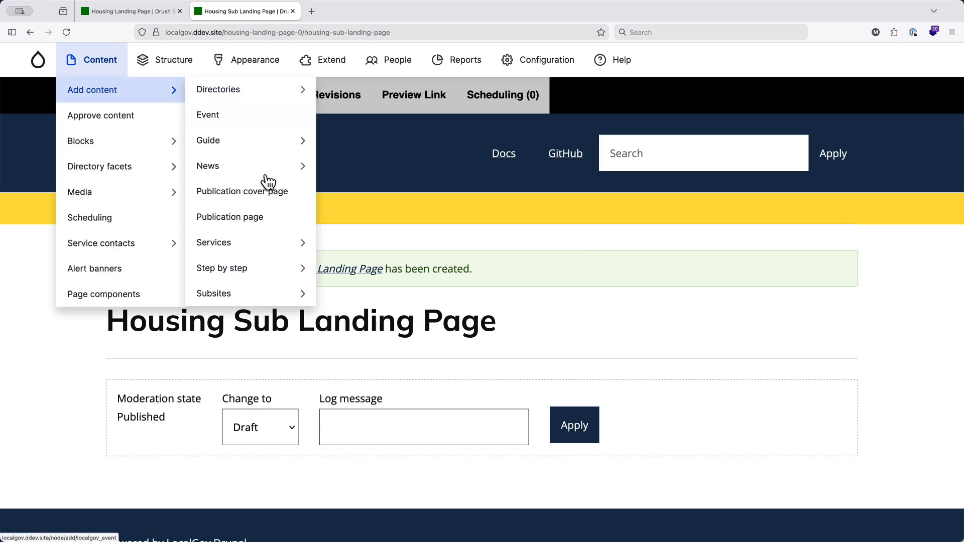
mouse_move(288, 247)
left_click(372, 267)
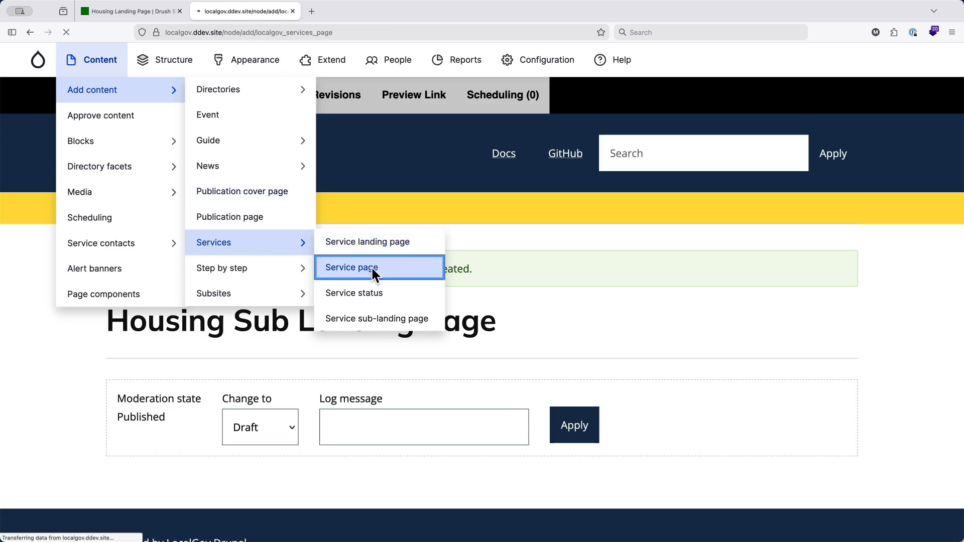
left_click(330, 243)
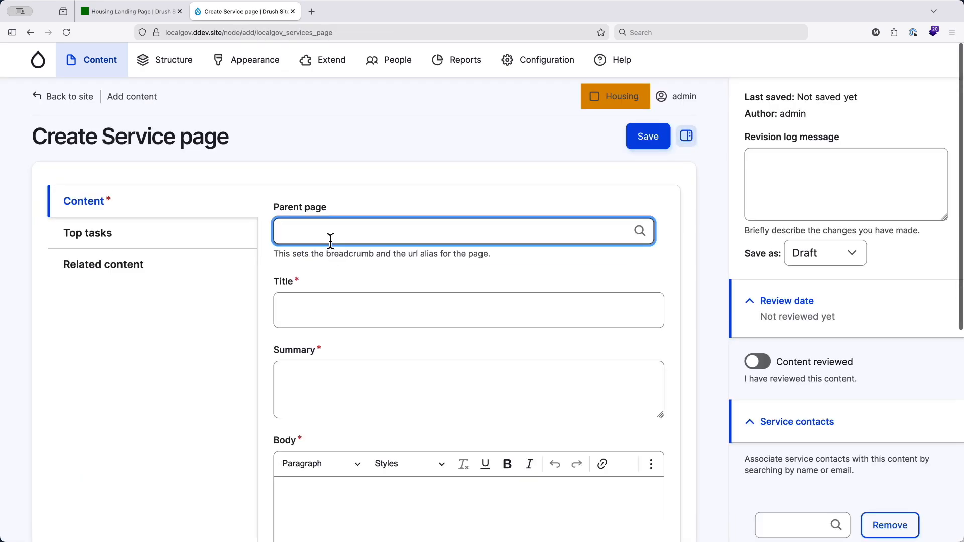
type("hous")
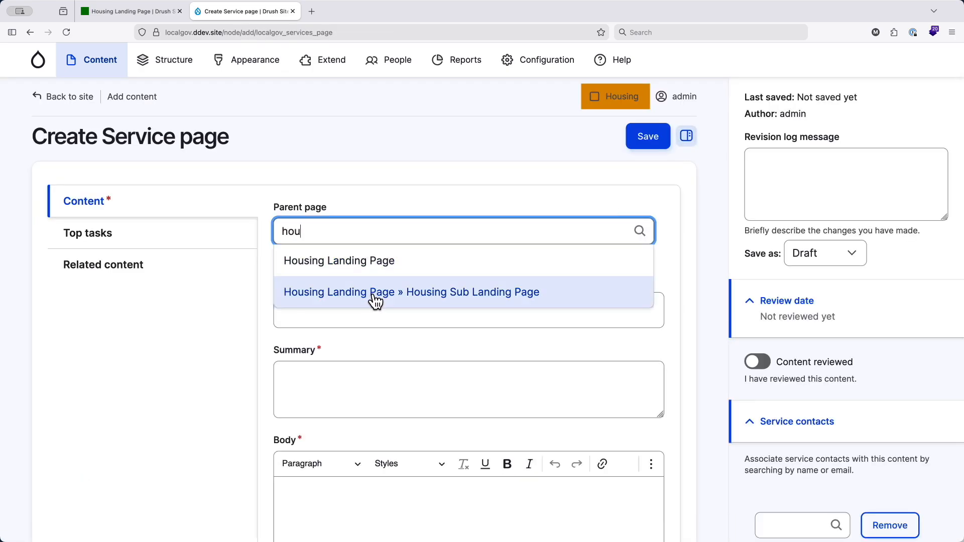
left_click(372, 293)
- Title the service page "Housing Service Page 1"
left_click(342, 312)
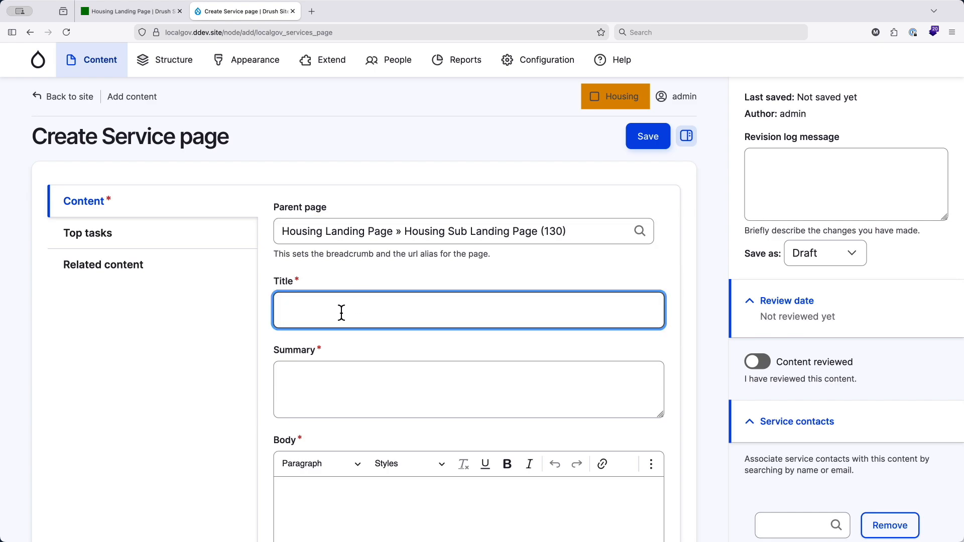
type("Hous")
key("Down")
key("Down")
key("Return")
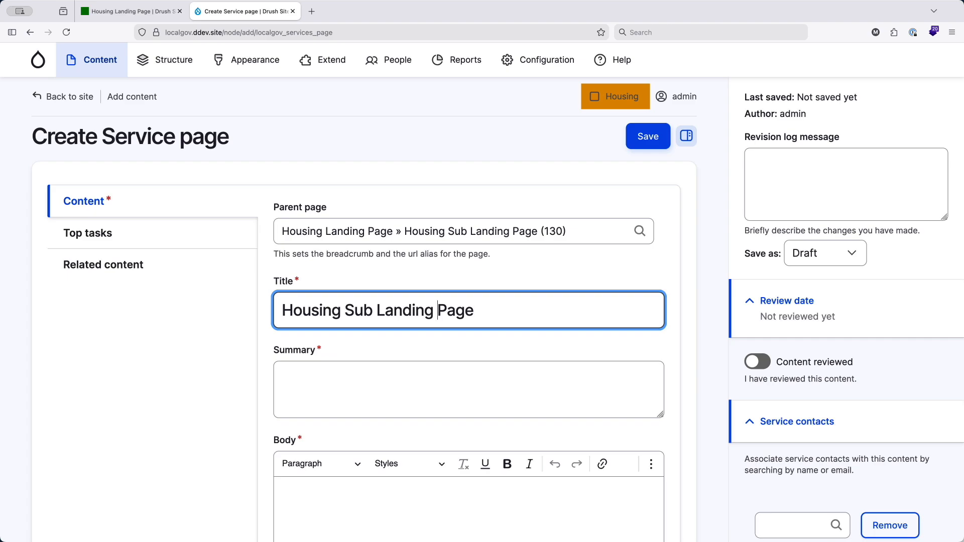
key("BackSpace")
key("BackSpace")
key("BackSpace")
key("BackSpace")
key("BackSpace")
key("BackSpace")
key("BackSpace")
key("BackSpace")
key("BackSpace")
key("BackSpace")
key("BackSpace")
key("BackSpace")
type("Service")
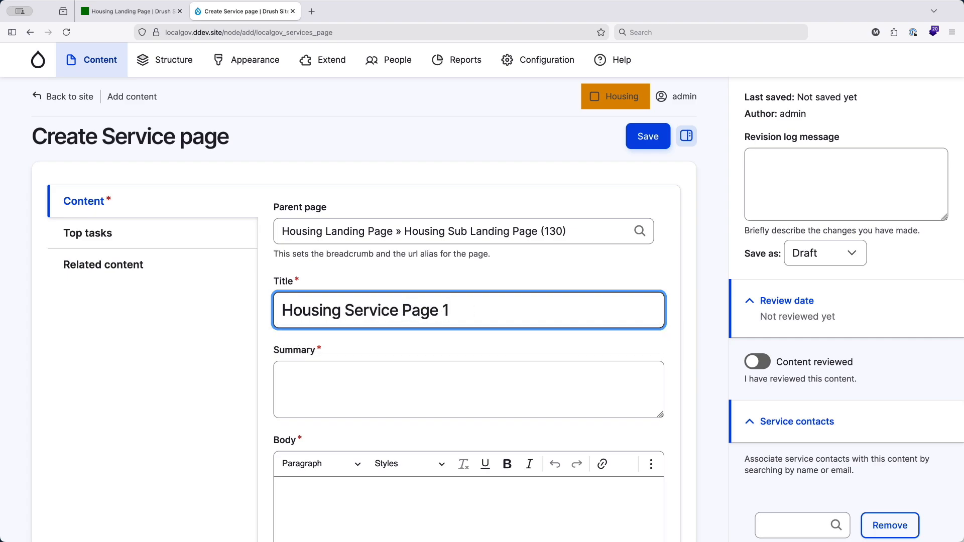
- Copy the service page's title into the Summary twice and into the Body six times as filler text
key("super+a")
key("super+c")
left_click(344, 393)
key("super+v")
key("super+v")
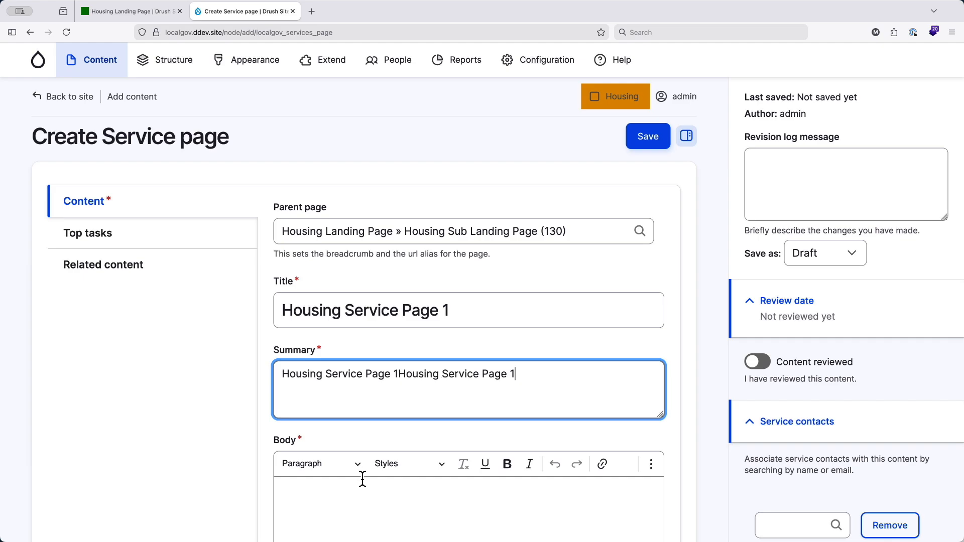
scroll(362, 479, "down", 2)
left_click(362, 479)
key("super+v")
key("super+v")
key("super+v")
key("super+v")
key("super+v")
key("super+v")
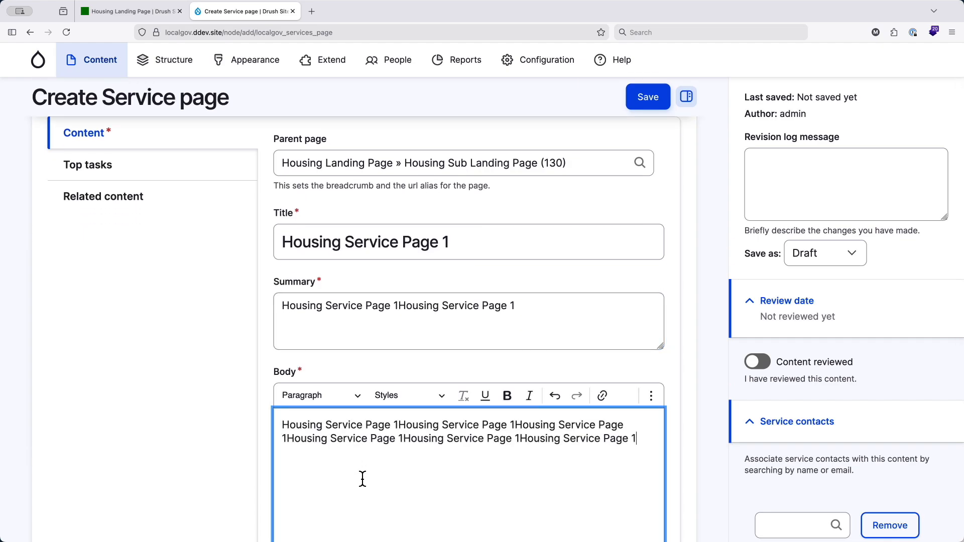
- Set the service page to save as Published and save it
scroll(363, 479, "up", 2)
left_click(834, 258)
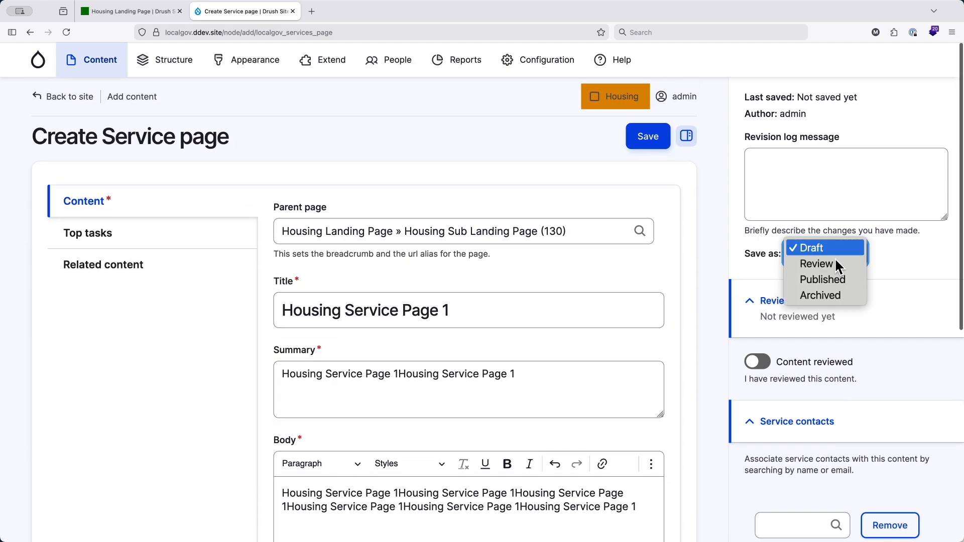
left_click(821, 280)
left_click(756, 364)
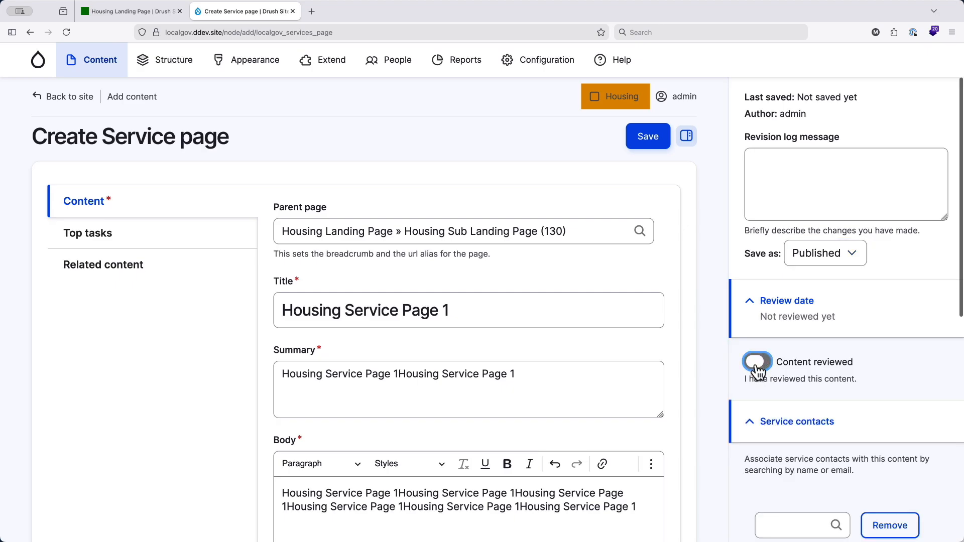
left_click(647, 139)
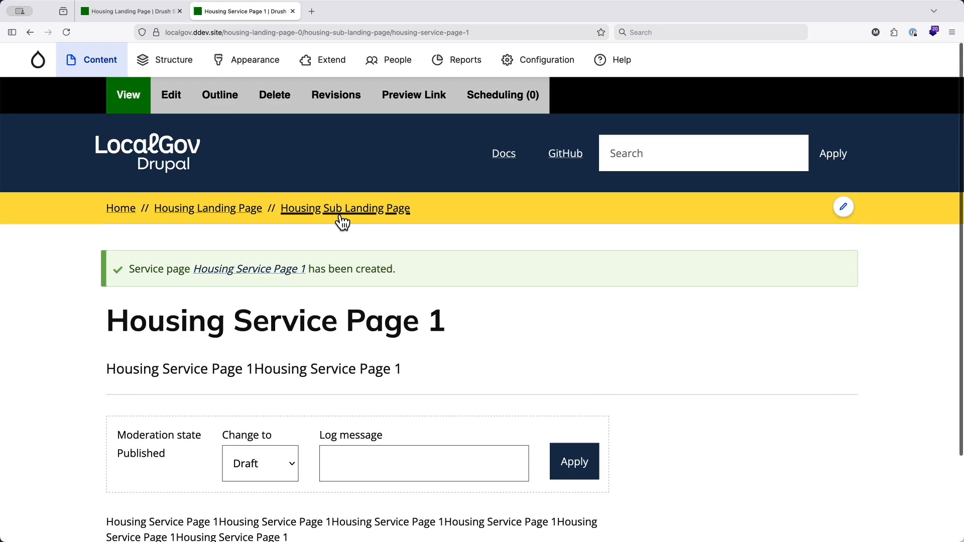
- Edit Housing Sub Landing Page, add Housing Service Page 1 as a link in its child pages' topic list and save
left_click(341, 217)
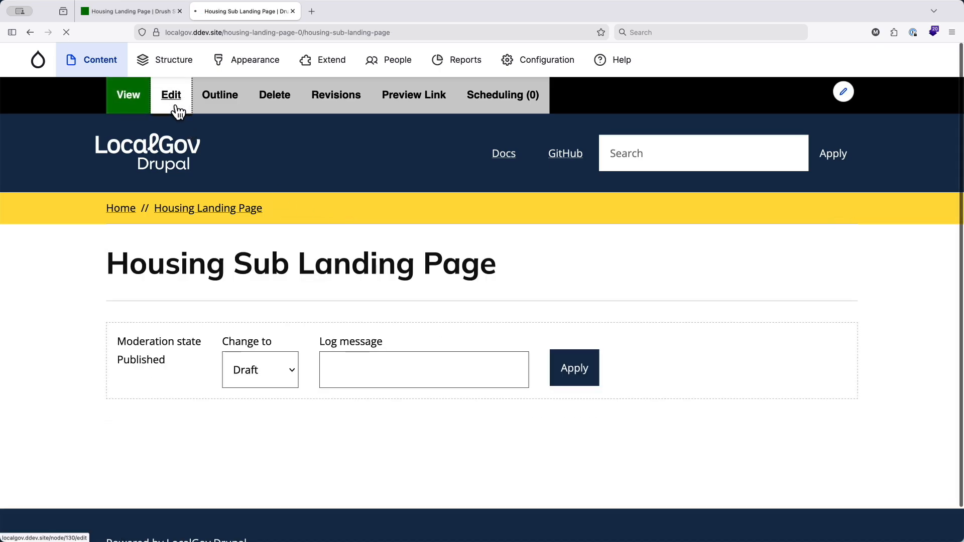
left_click(171, 96)
scroll(203, 370, "down", 3)
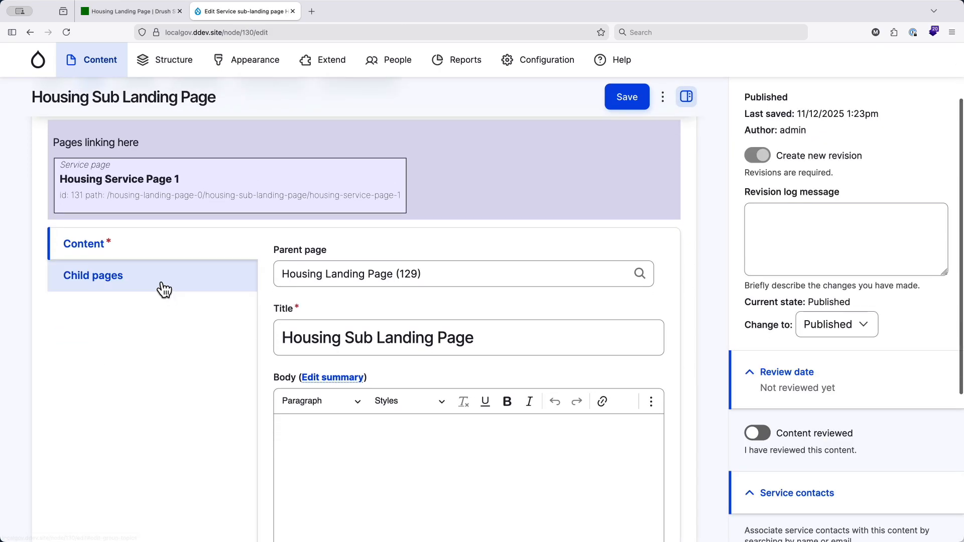
left_click(164, 290)
left_click_drag(209, 273, 414, 452)
scroll(415, 451, "down", 4)
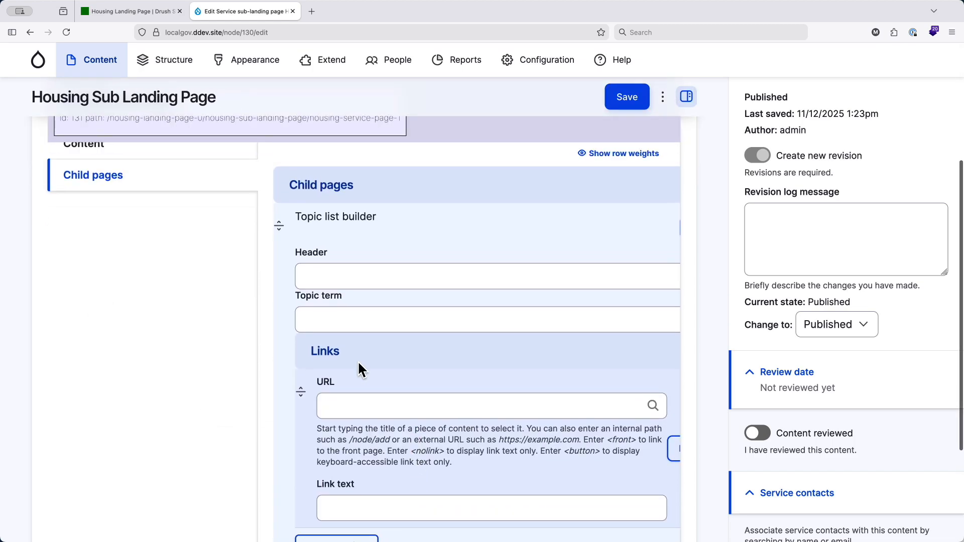
left_click_drag(267, 126, 483, 513)
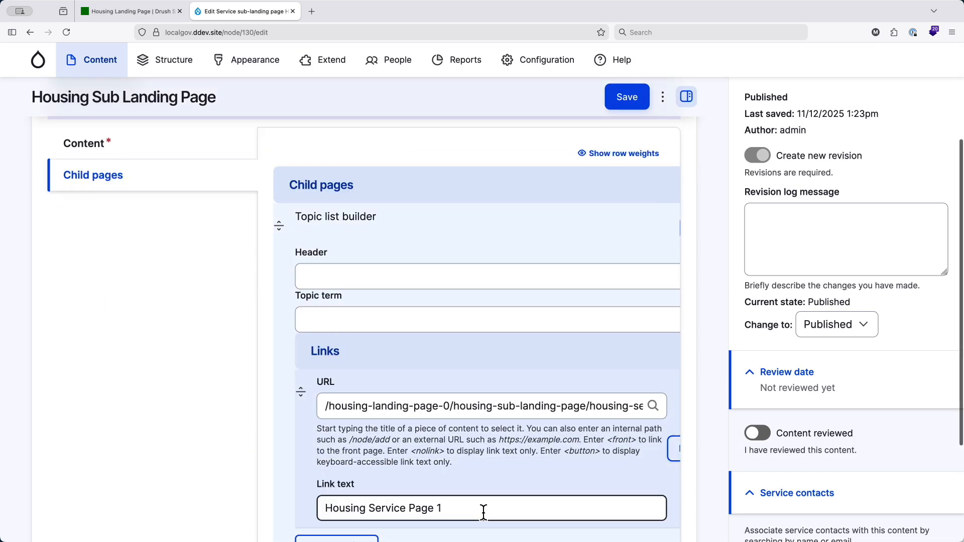
left_click(625, 97)
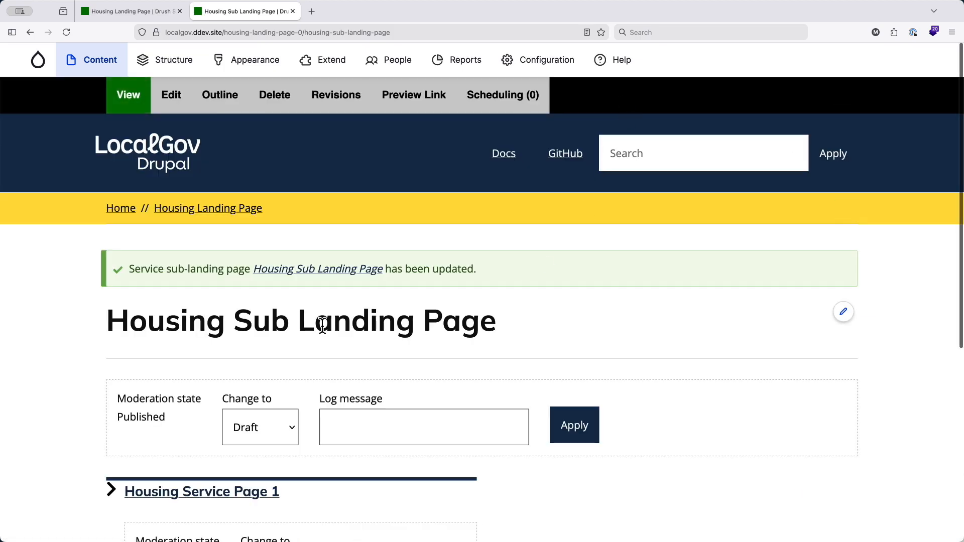
- Edit Housing Landing Page, add Housing Sub Landing Page as its child page and save
left_click(216, 210)
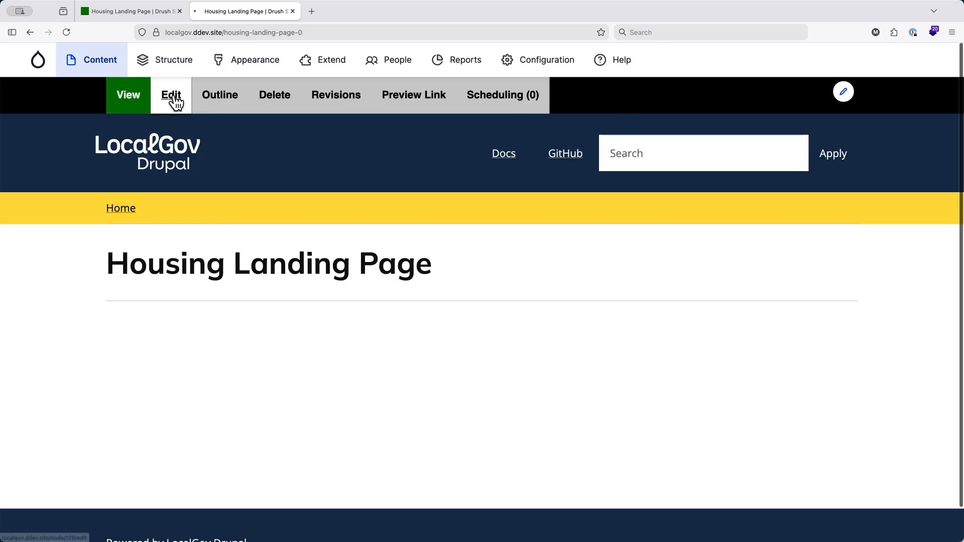
left_click(172, 96)
scroll(224, 273, "down", 2)
left_click(165, 292)
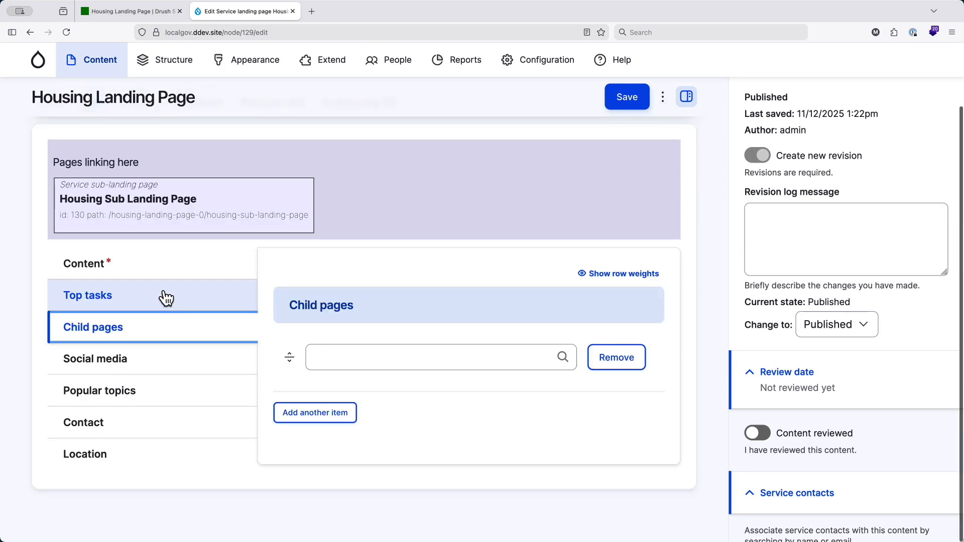
left_click_drag(198, 198, 402, 337)
left_click(625, 111)
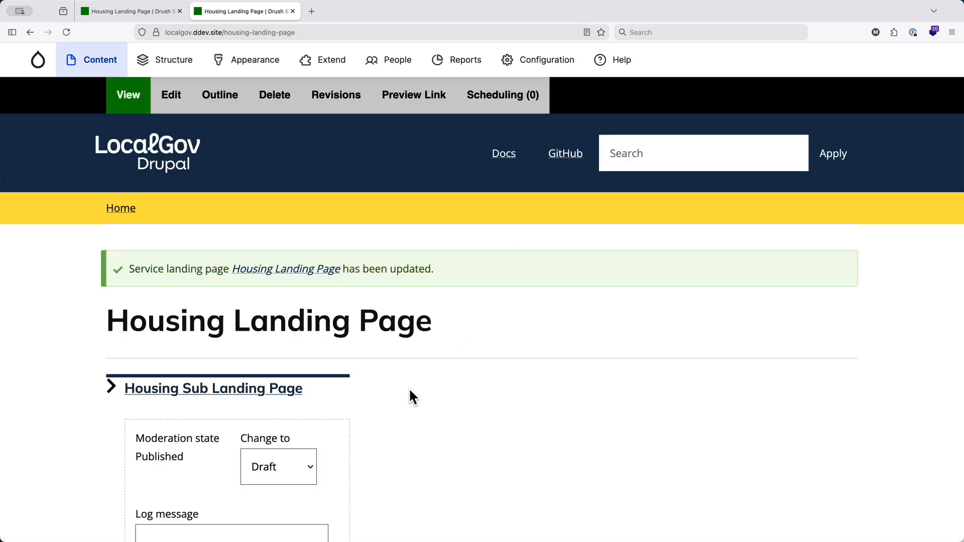
- Review the landing page, follow its links through the sub-landing page to Housing Service Page 1 and return to the landing page
scroll(410, 392, "down", 3)
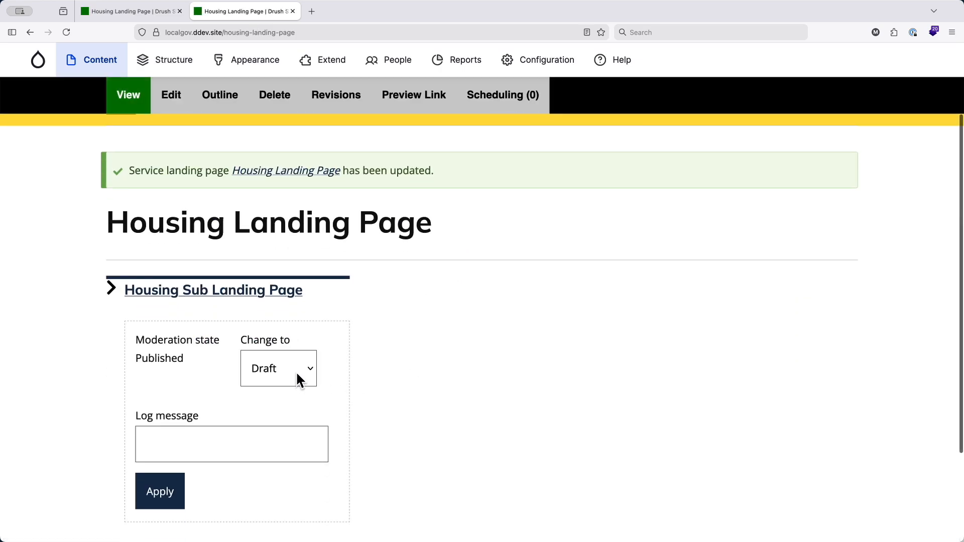
scroll(297, 380, "up", 3)
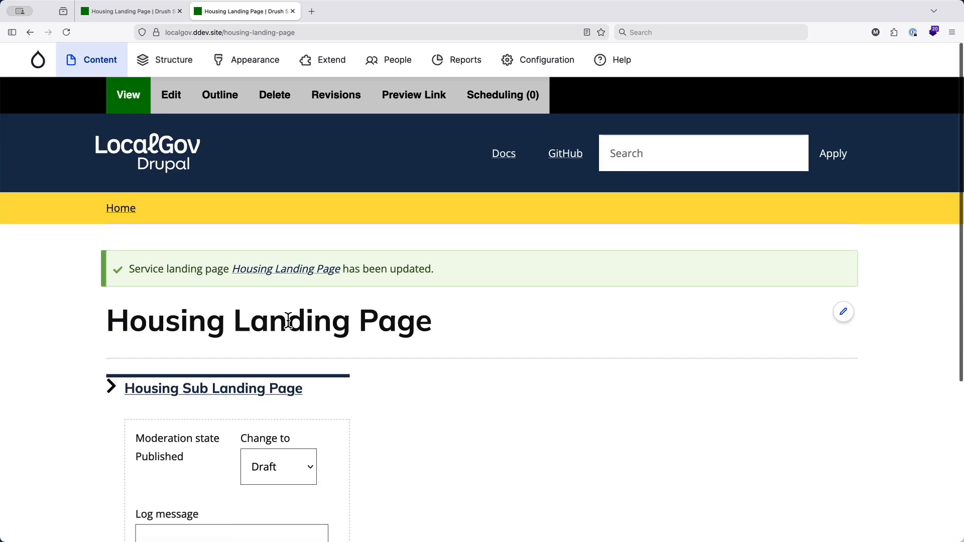
left_click(194, 390)
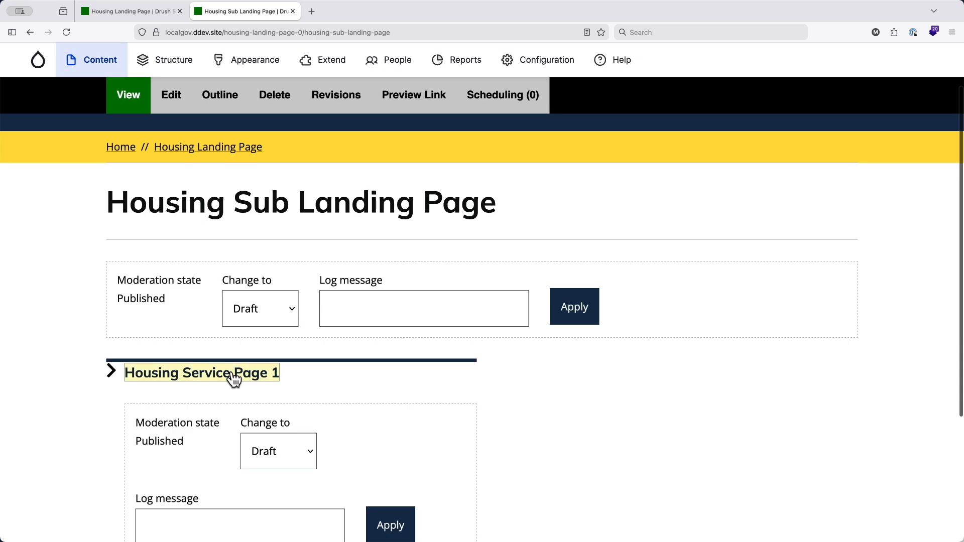
left_click(232, 376)
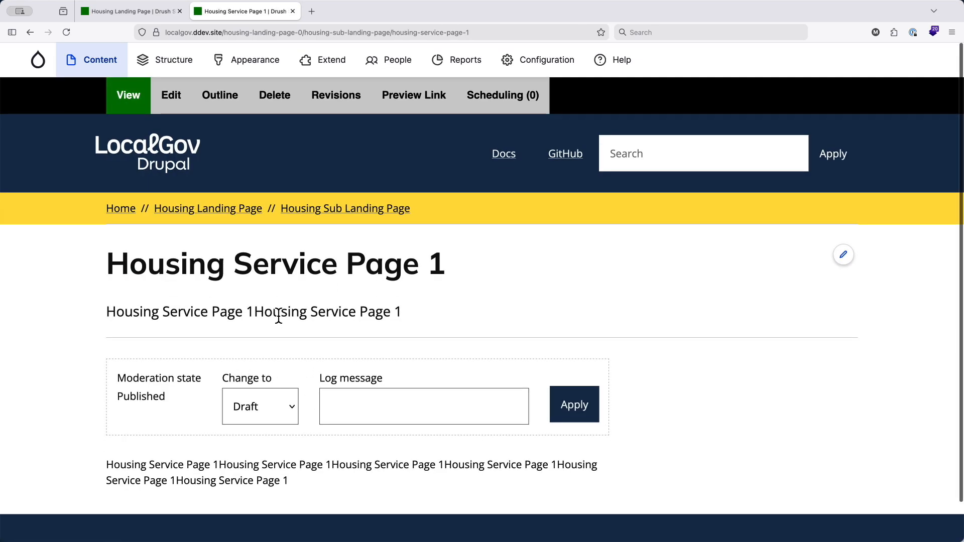
left_click(215, 209)
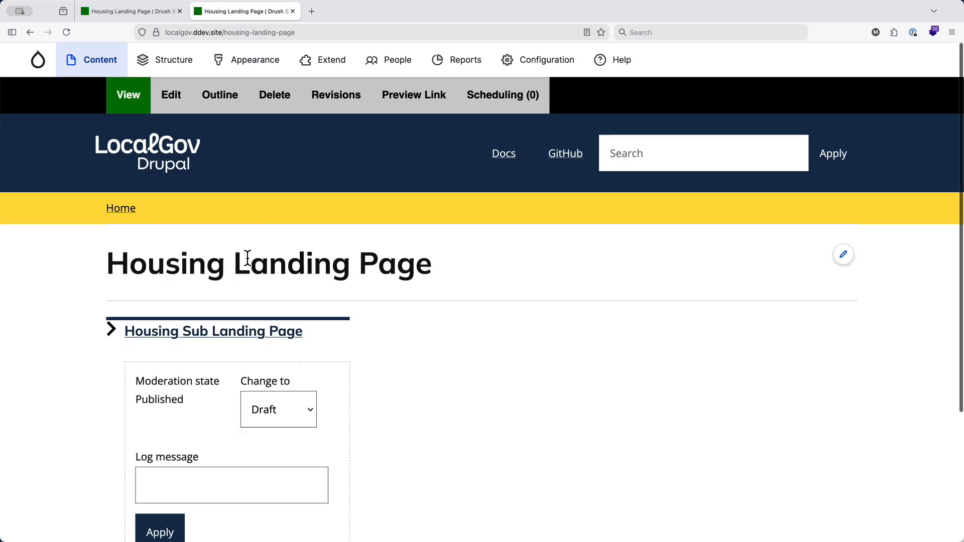
- Check the Housing Landing Page's URL in the private browsing window, then return to the logged-in window
key("super+l")
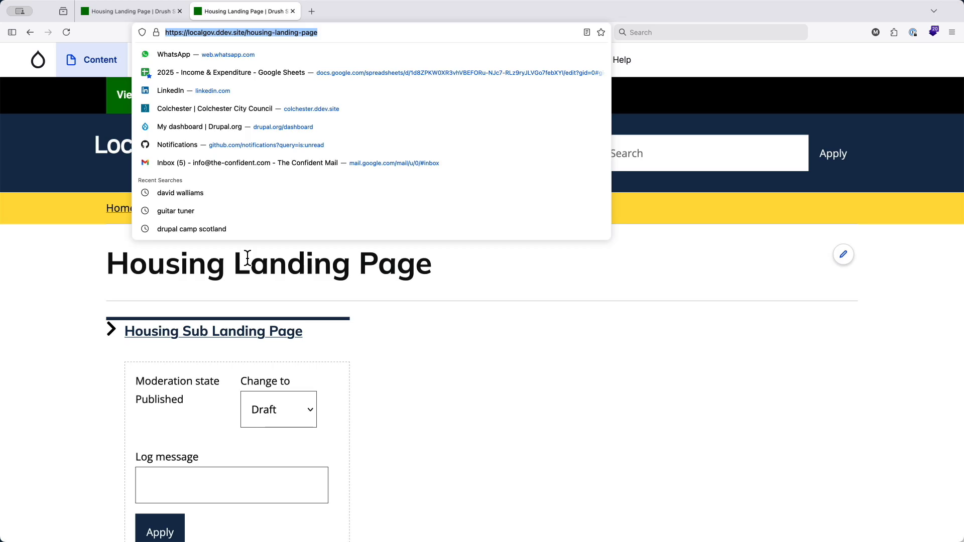
key("super+c")
key("super+grave")
key("super+l")
key("super+v")
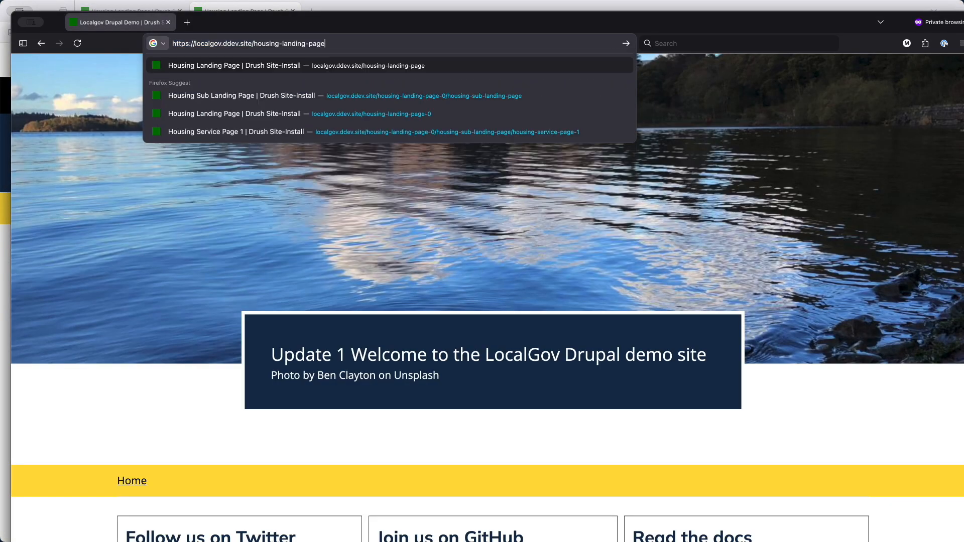
key("Return")
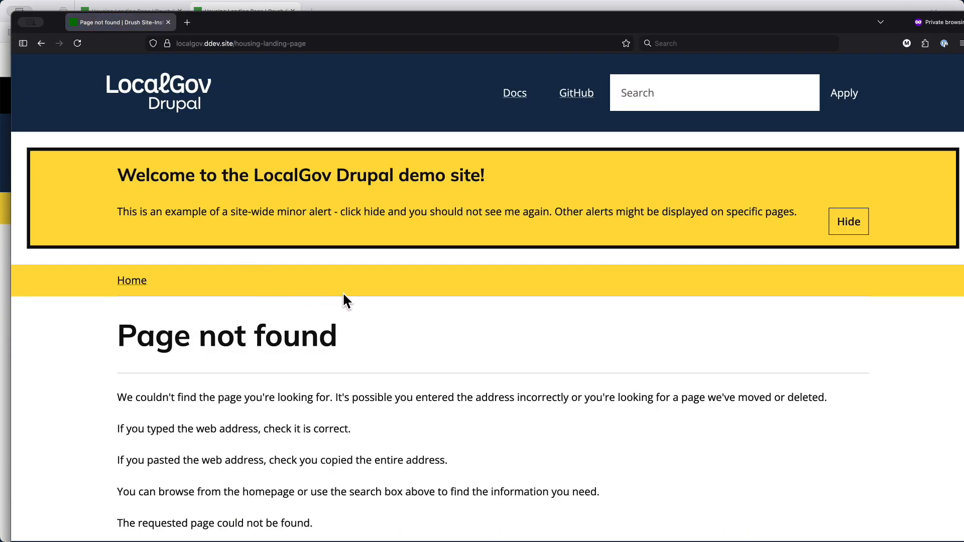
scroll(371, 351, "down", 2)
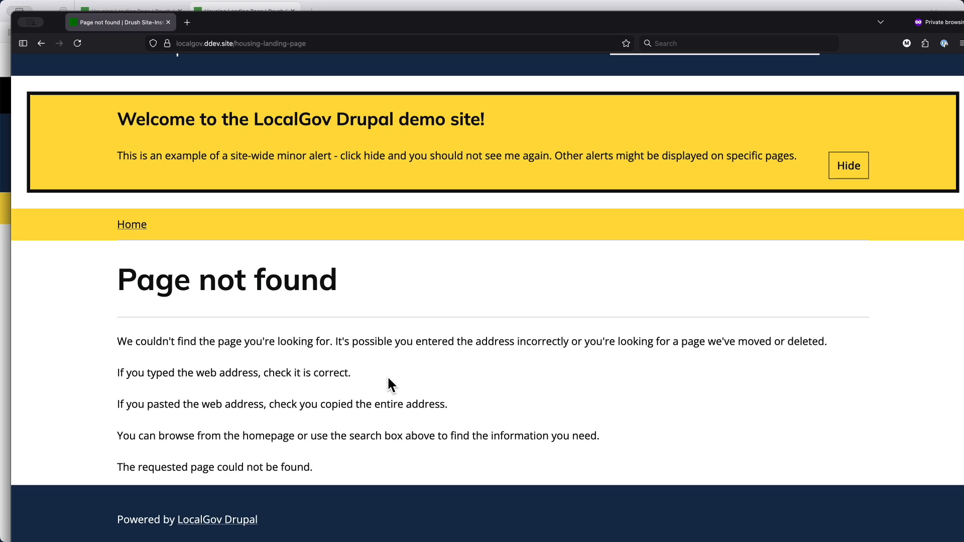
key("super+grave")
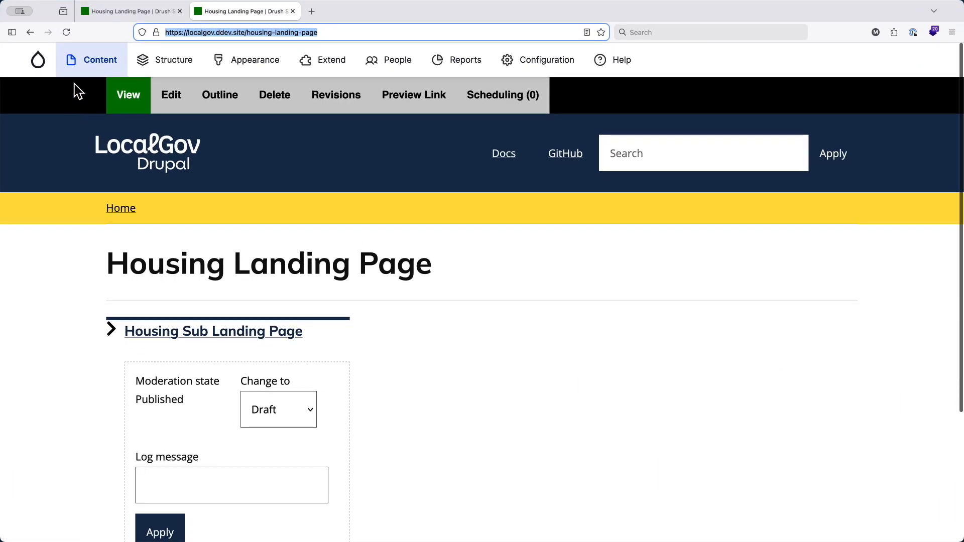
- Open the content overview, switch the active workspace to Environment and review the listed content
left_click(93, 61)
left_click(858, 98)
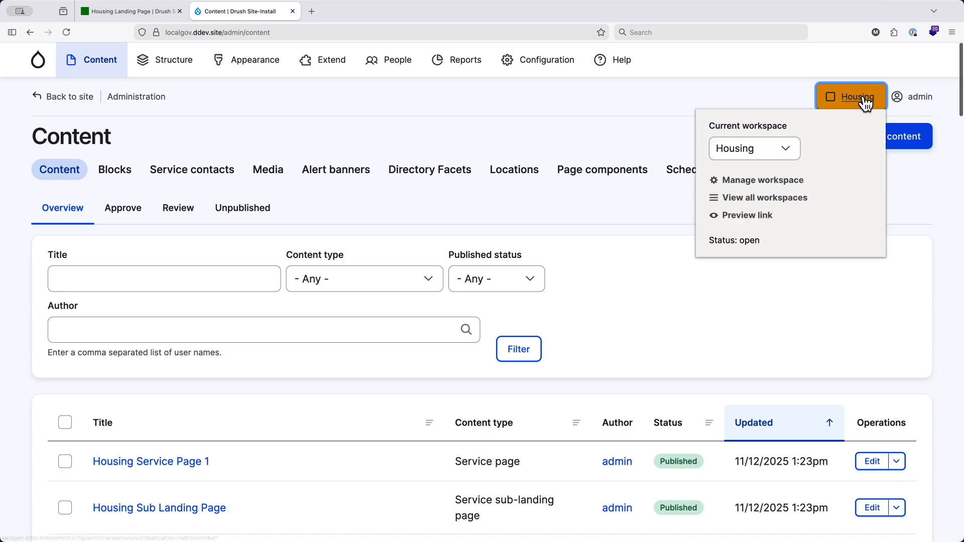
left_click(794, 148)
left_click(771, 159)
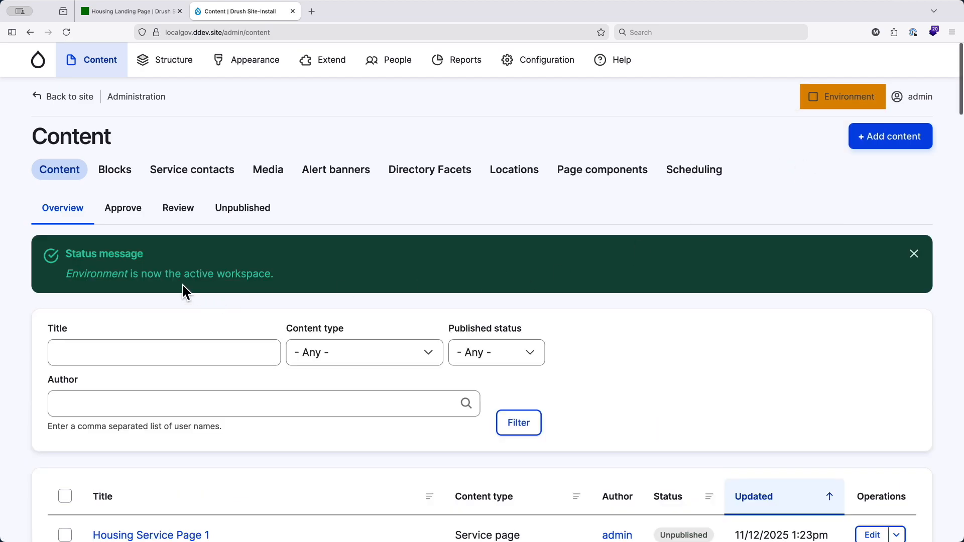
scroll(184, 291, "down", 1)
scroll(183, 291, "up", 1)
- Start a new service landing page in the Environment workspace with the title "Environment Landing Page"
mouse_move(97, 73)
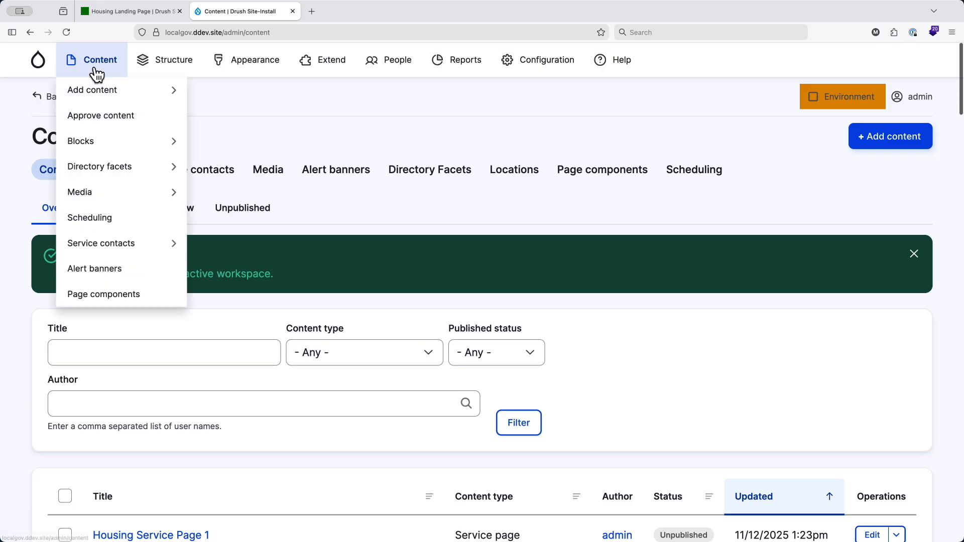
mouse_move(107, 97)
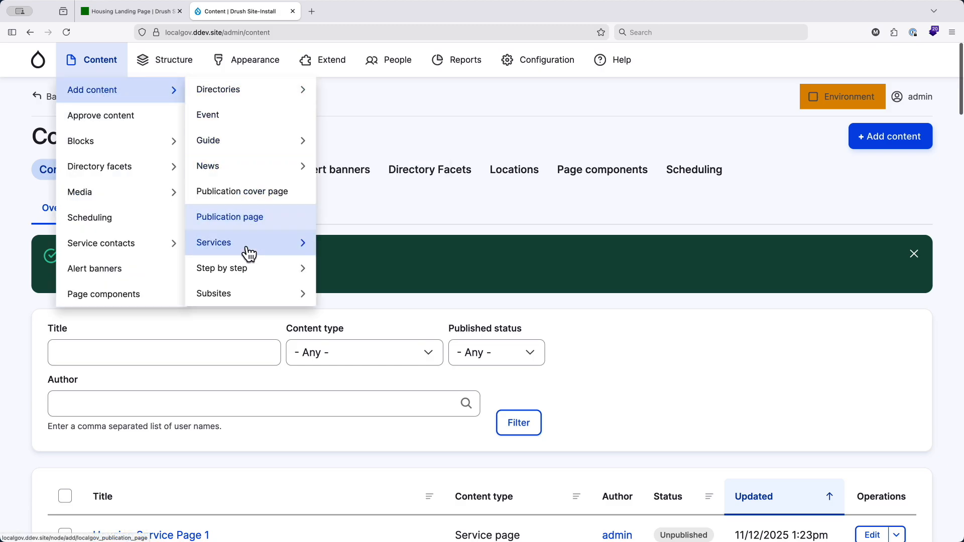
mouse_move(249, 255)
left_click(376, 249)
left_click(334, 240)
type("Envi")
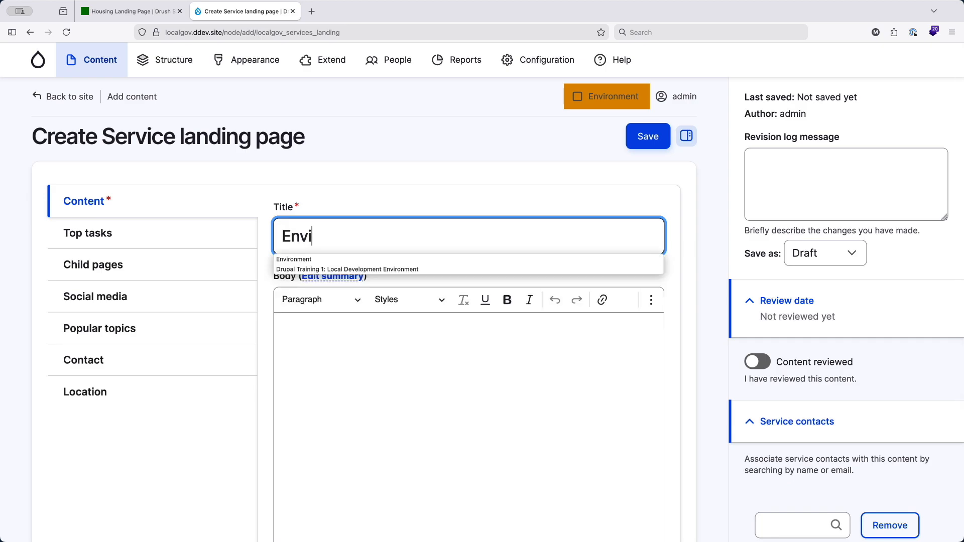
key("Down")
key("Return")
type("Lan")
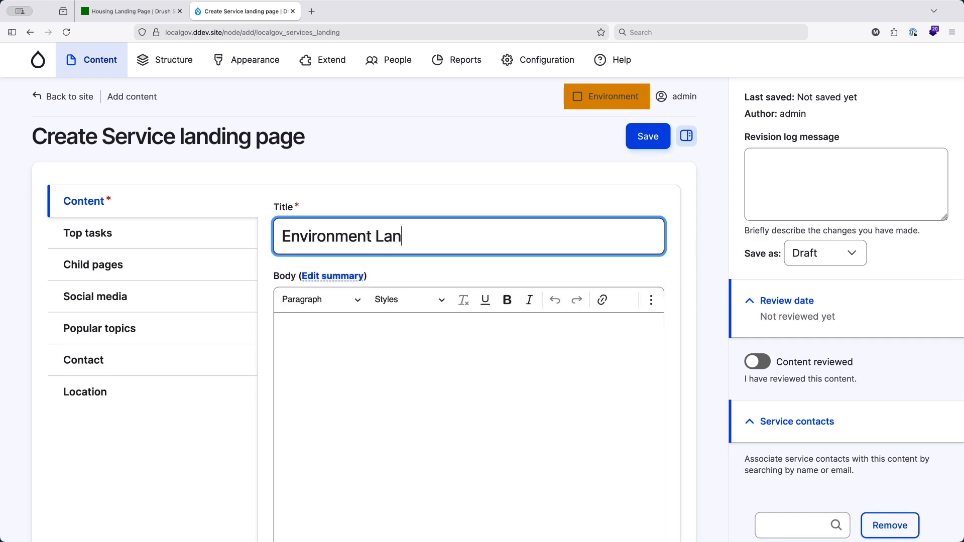
type("ding Page")
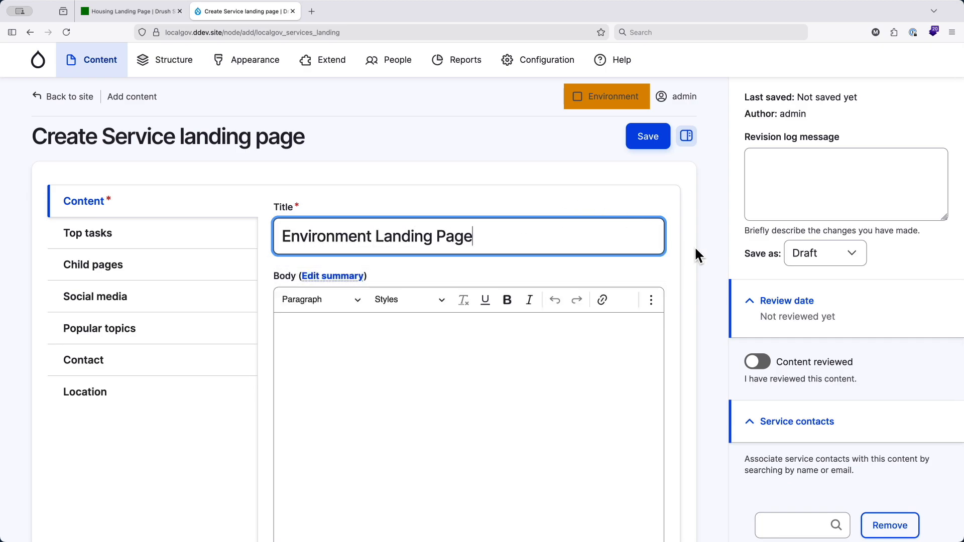
- Set the new landing page to save as Published, turn off Content reviewed and save it
left_click(811, 255)
left_click(823, 280)
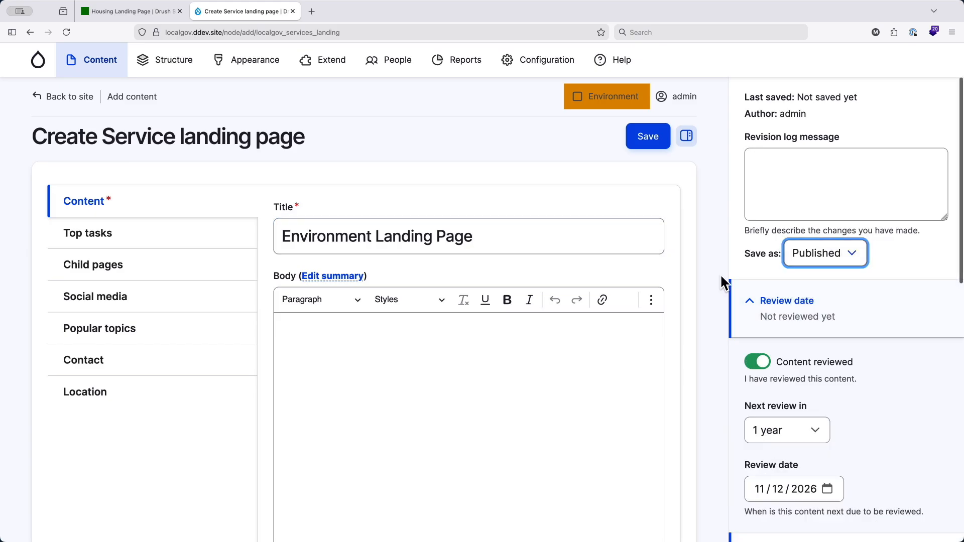
left_click(755, 361)
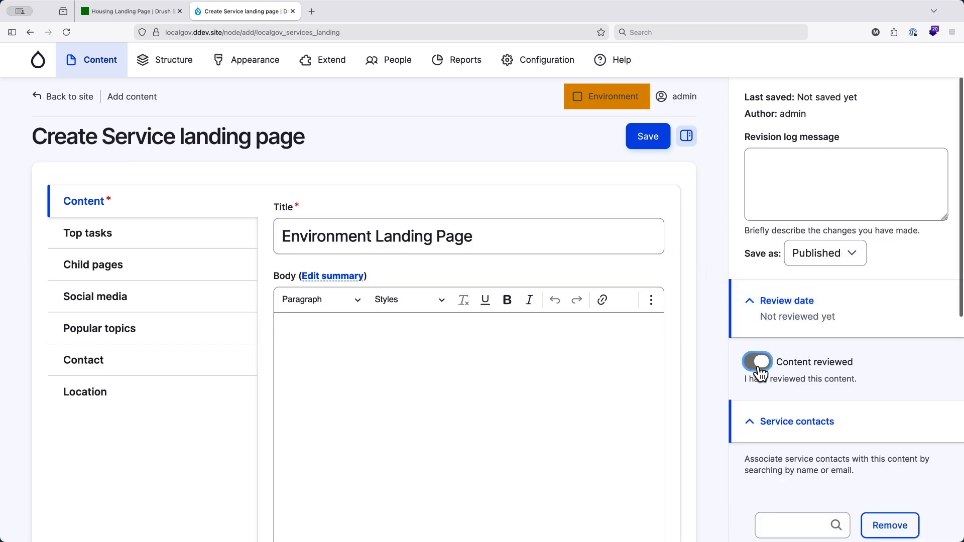
left_click(648, 138)
- Check the Environment Landing Page's URL in a new private browsing tab, compare the housing landing page tab and return to the logged-in window
key("super+l")
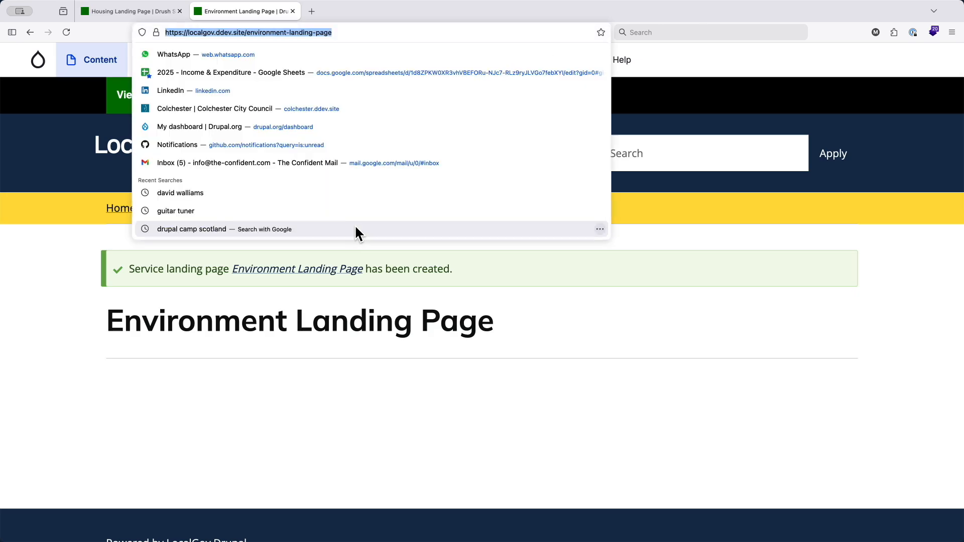
key("super+grave")
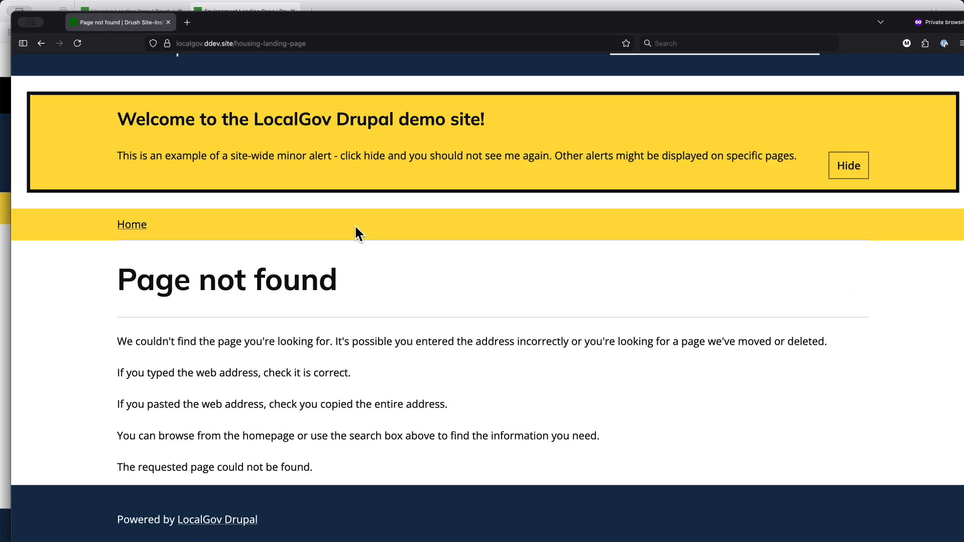
key("super+t")
key("super+v")
key("Return")
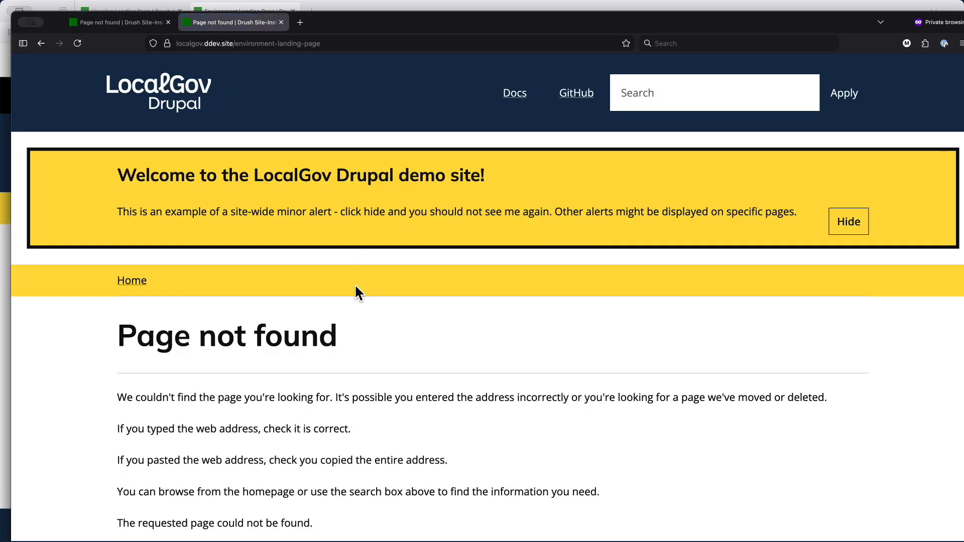
left_click(128, 23)
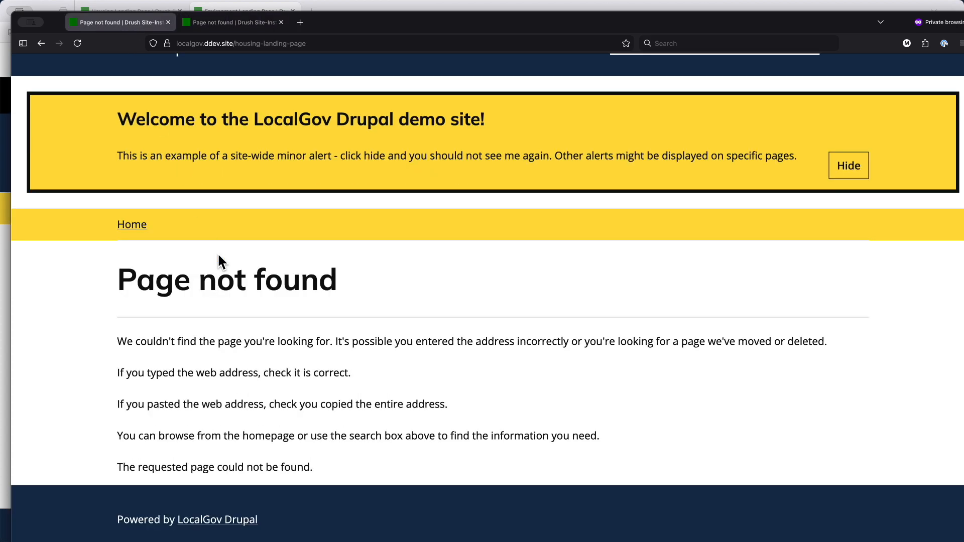
key("ctrl+Up")
left_click(279, 364)
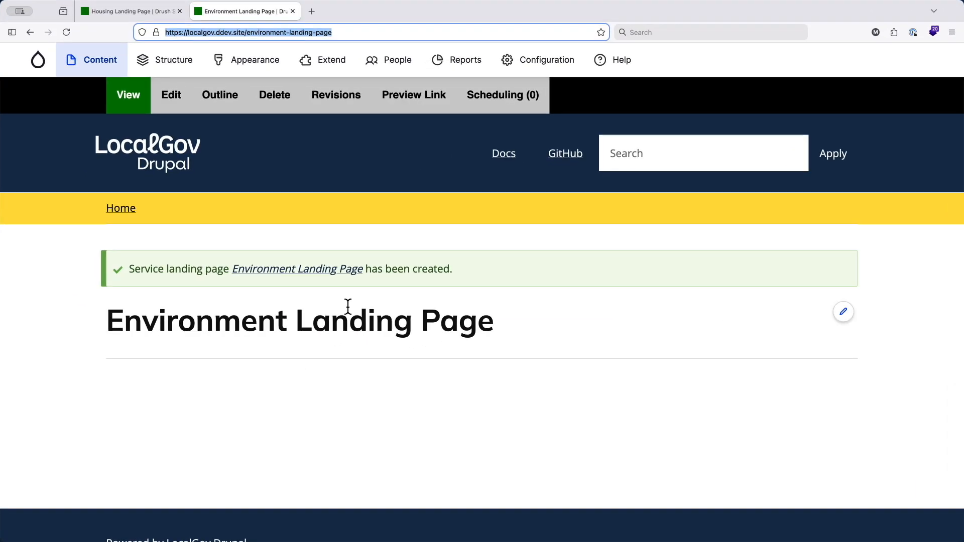
- Open the content overview again and switch the active workspace to Housing
left_click(91, 64)
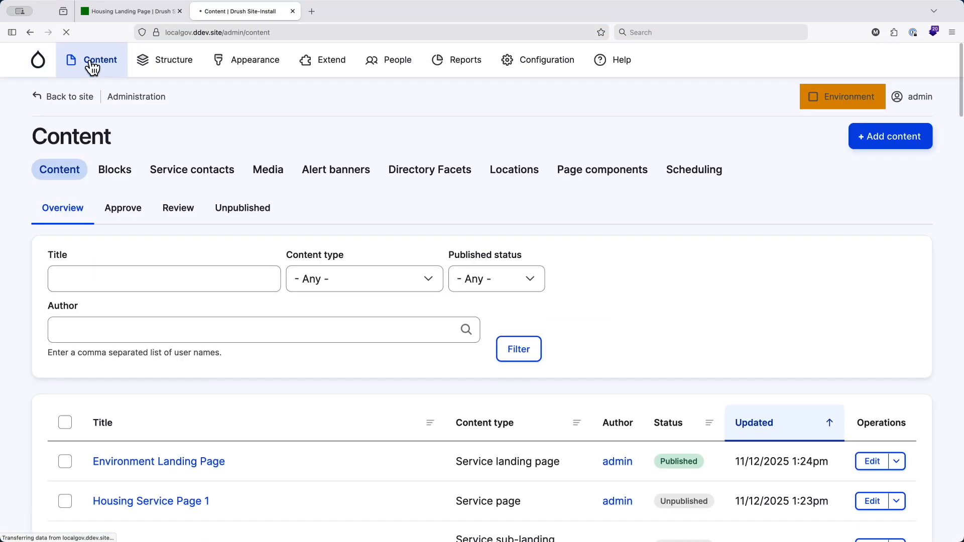
left_click(836, 99)
left_click(761, 150)
left_click(761, 127)
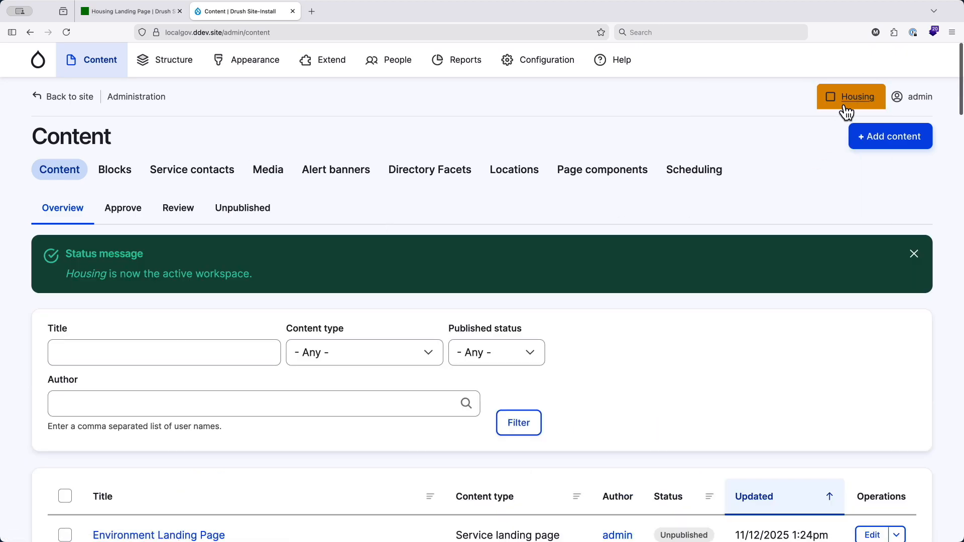
- Open the Housing workspace's management page and review its changed content items, their types and URL aliases
left_click(850, 102)
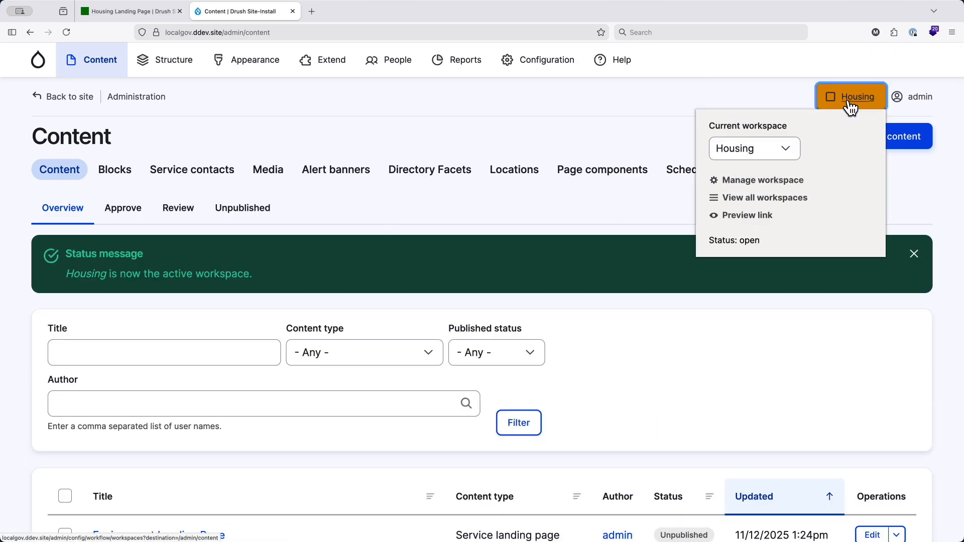
left_click(759, 185)
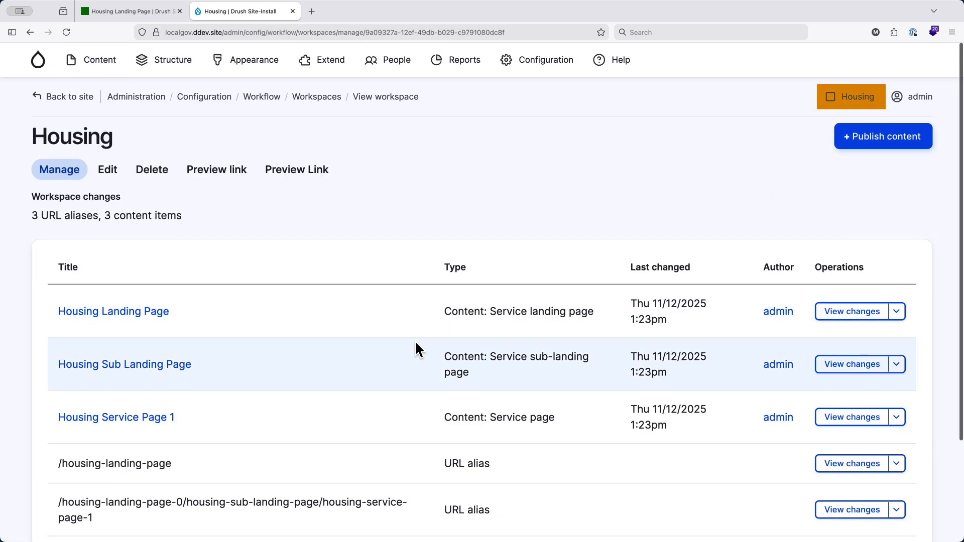
scroll(416, 347, "down", 1)
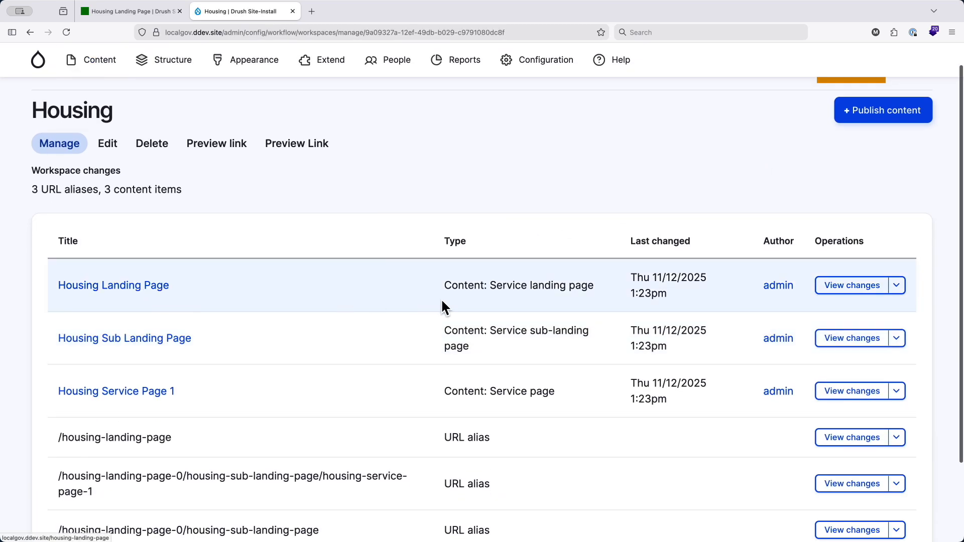
left_click_drag(489, 285, 599, 287)
left_click_drag(490, 331, 575, 397)
scroll(574, 397, "down", 3)
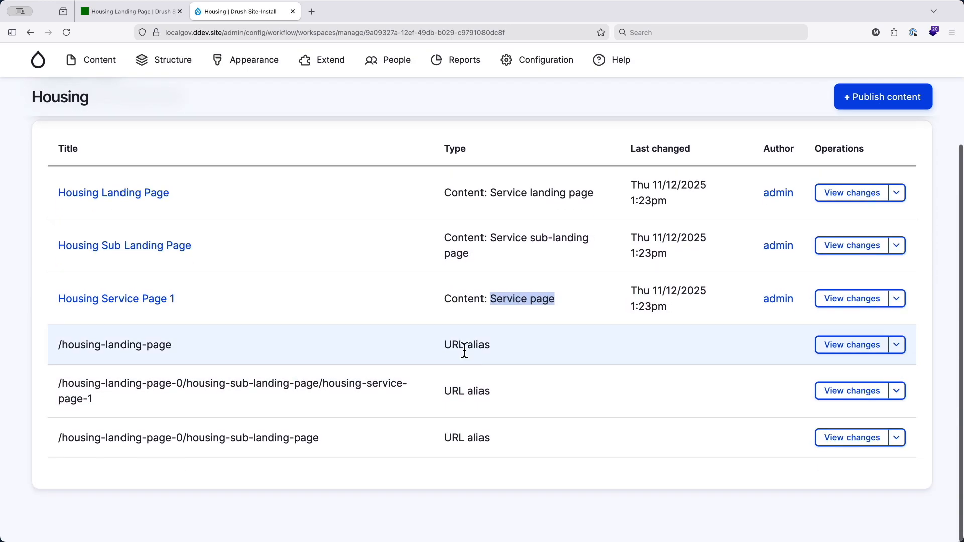
scroll(463, 378, "up", 4)
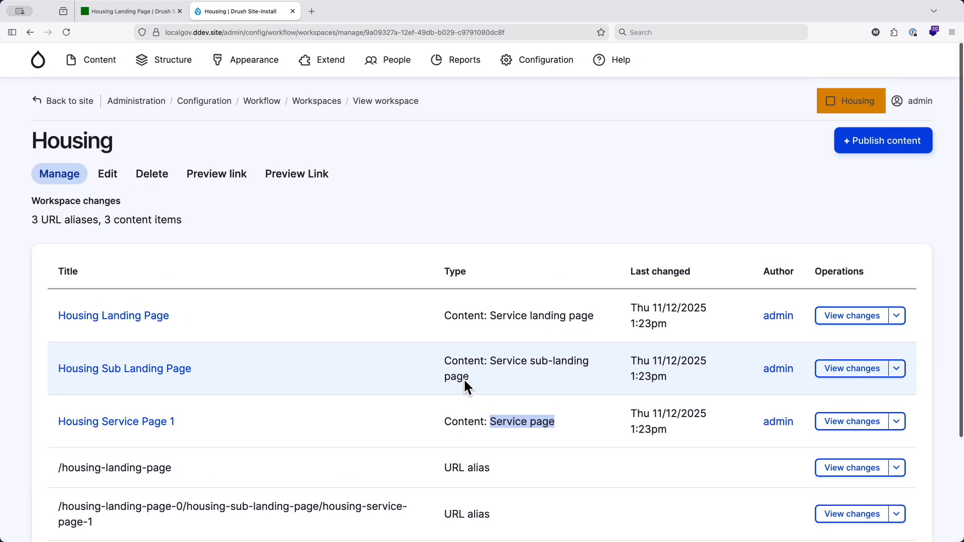
- Add a link titled "Housing" to the Main navigation menu, pointing to Housing Landing Page, and save it
mouse_move(175, 65)
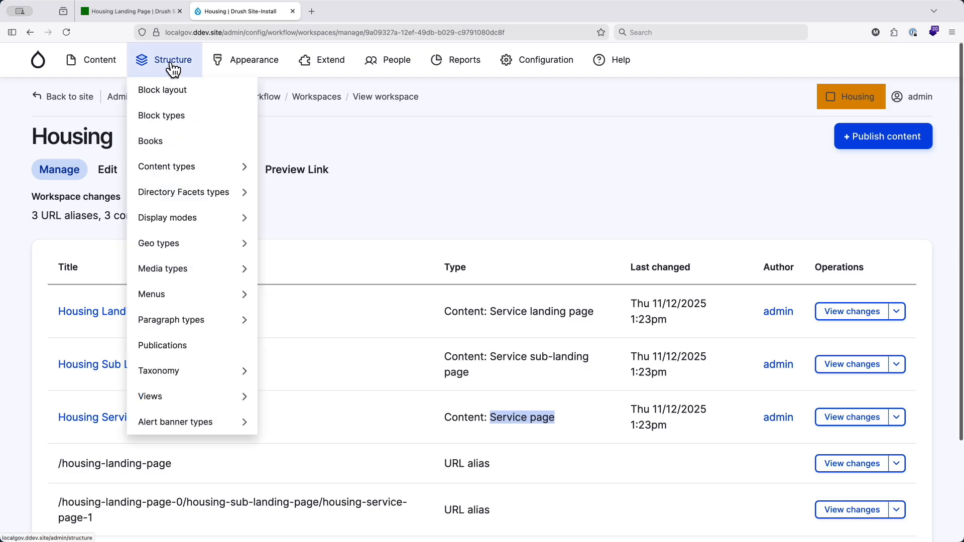
mouse_move(183, 300)
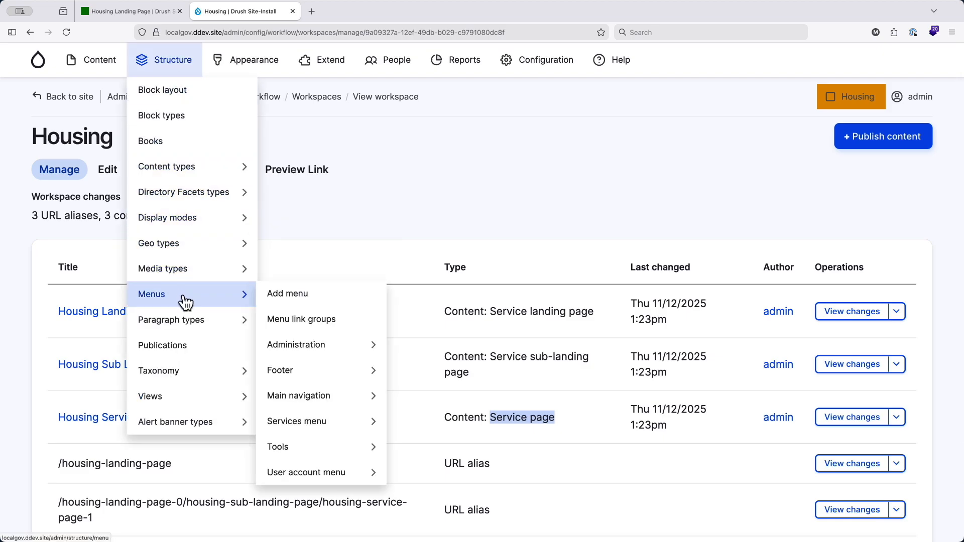
left_click(318, 395)
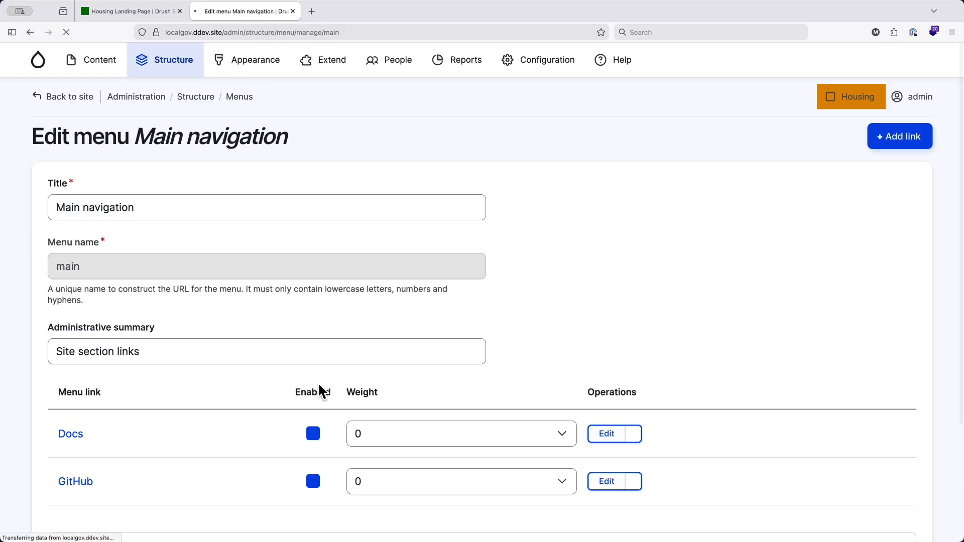
left_click(903, 143)
left_click(156, 228)
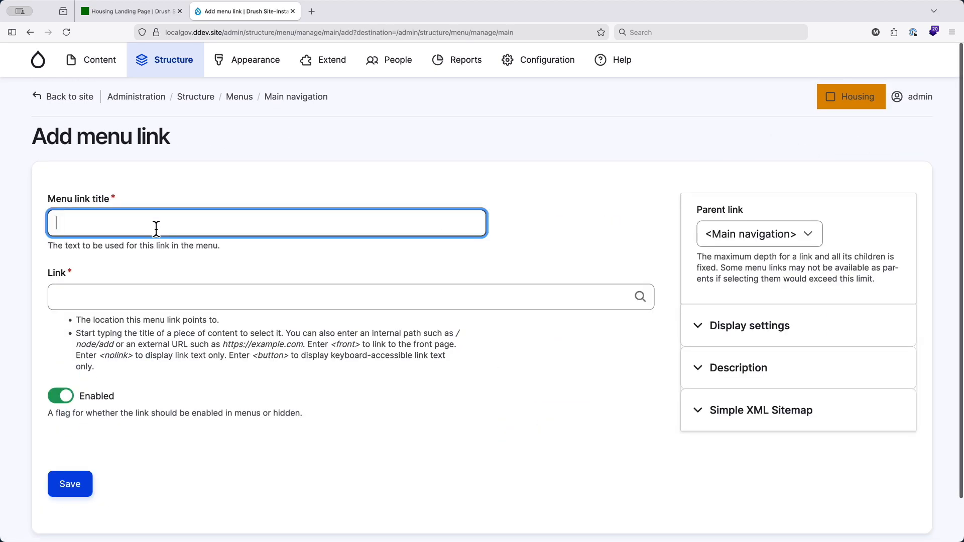
type("Housing")
left_click(171, 299)
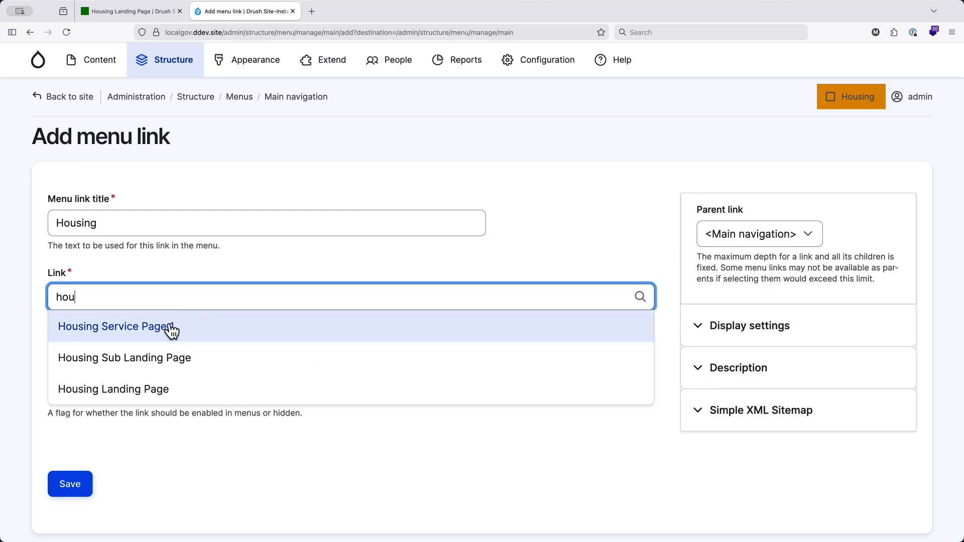
left_click(163, 391)
left_click(85, 484)
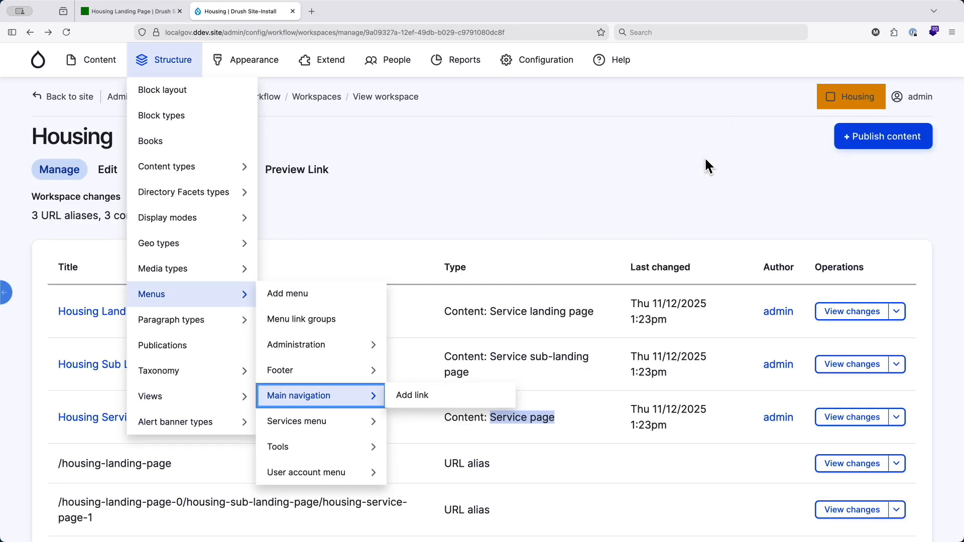
- Return to the Housing workspace's management page, reload it and check its list of changes for the menu link
key("super+r")
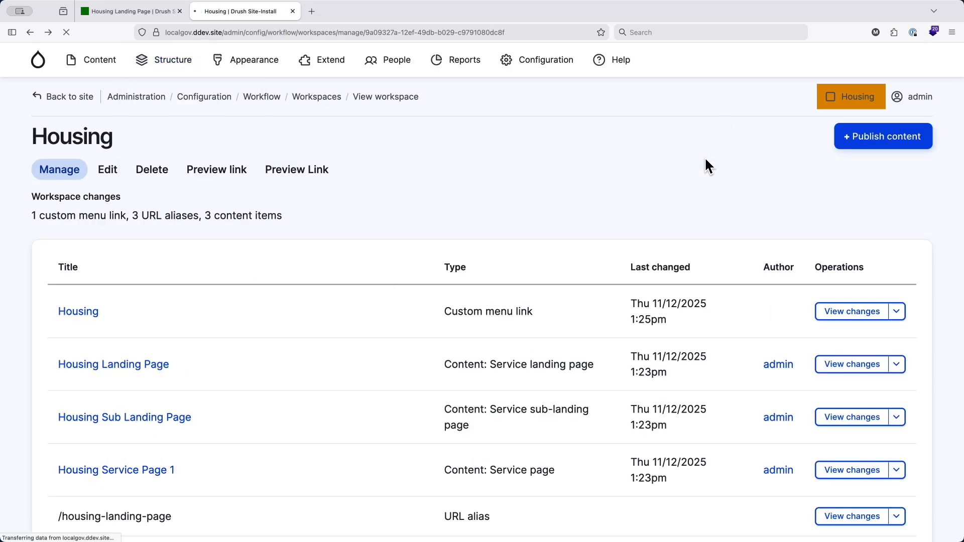
scroll(579, 326, "down", 3)
scroll(524, 206, "up", 2)
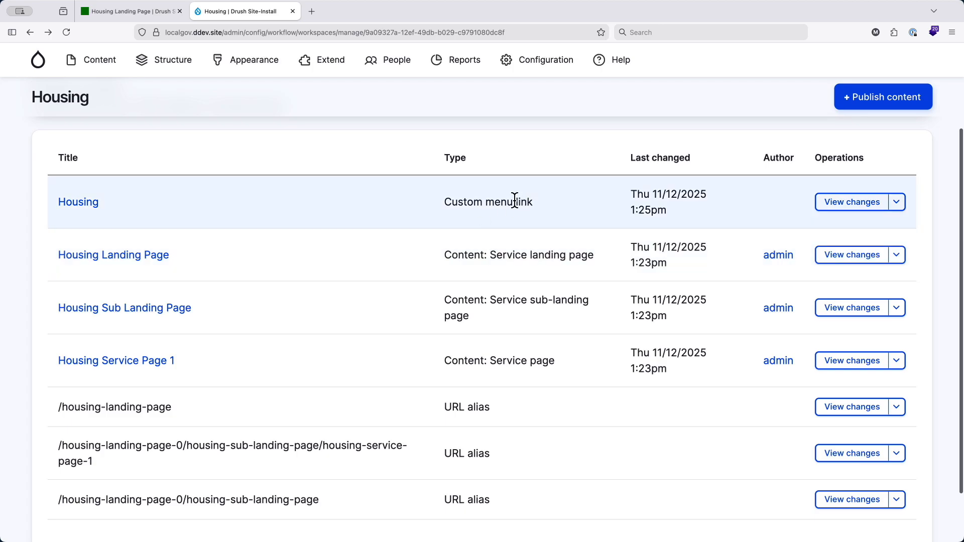
- Check the public site's header navigation in the private browsing window for the Housing link, then return to the logged-in window
key("ctrl+Up")
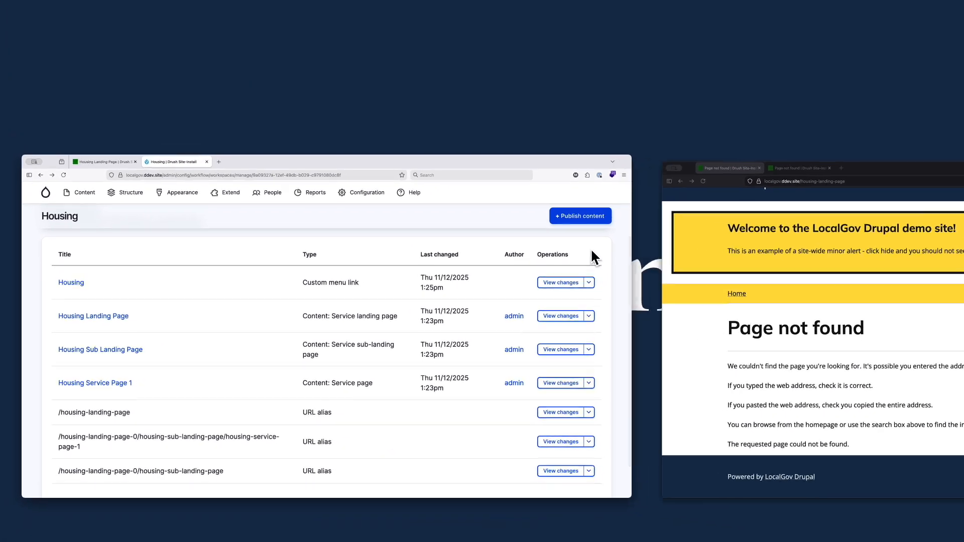
left_click(811, 288)
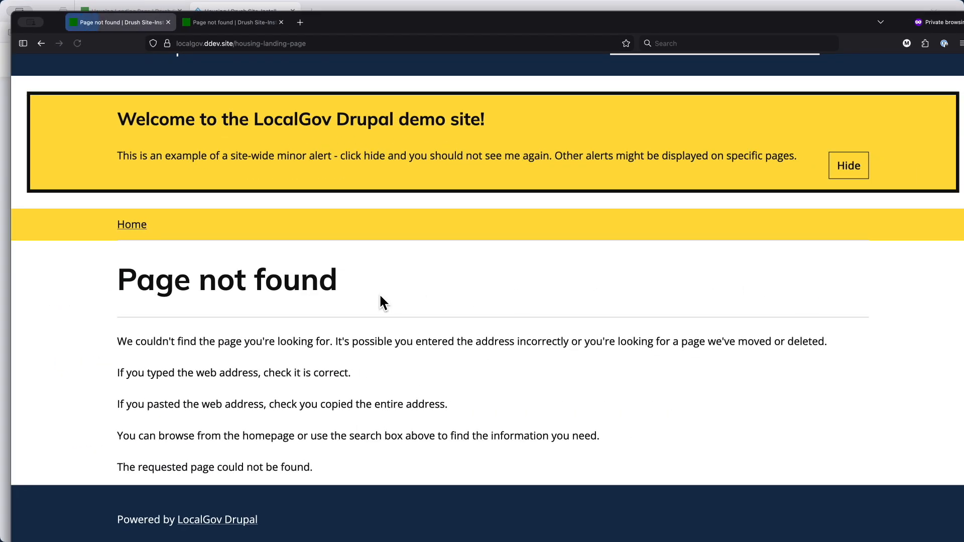
scroll(381, 303, "up", 2)
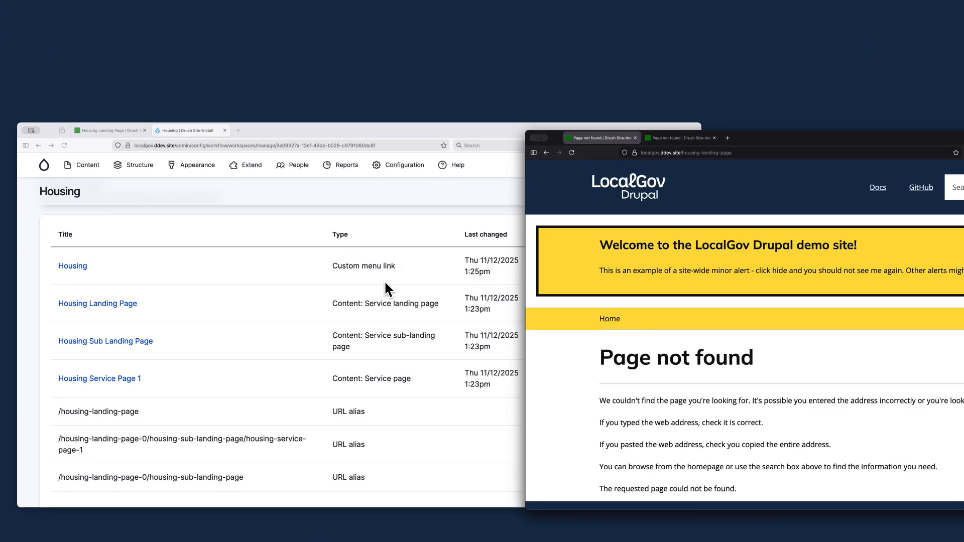
left_click(384, 280)
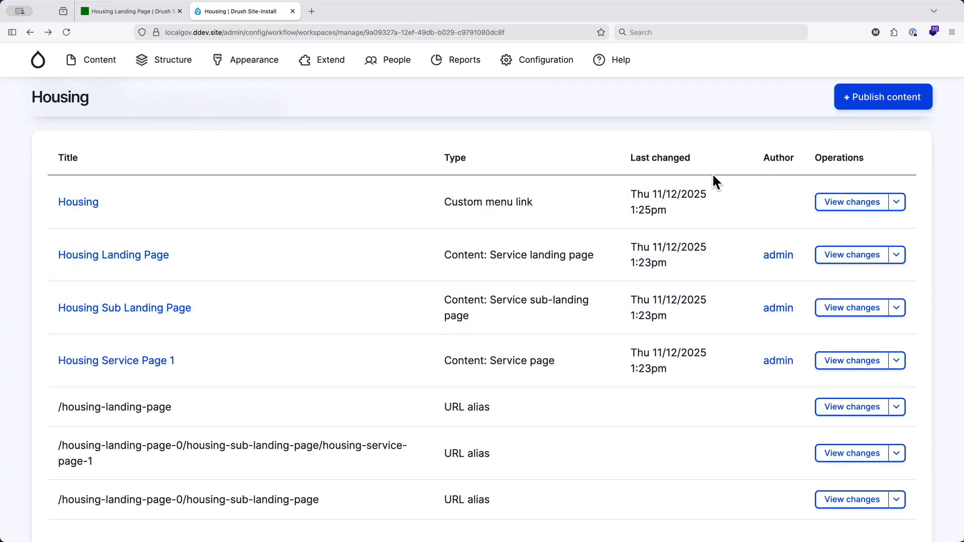
- Publish the Housing workspace's changes to Live without cloning its details into a new draft workspace
scroll(613, 275, "up", 3)
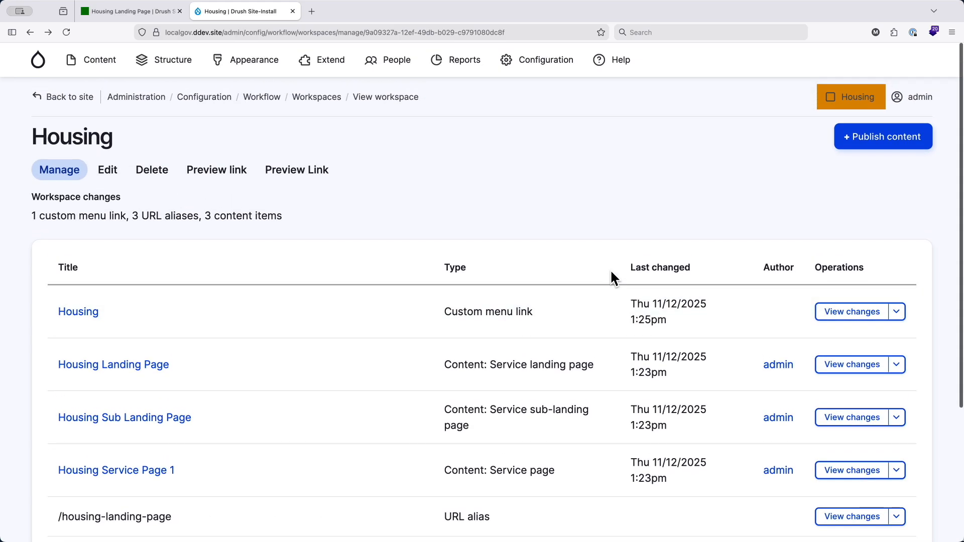
left_click(882, 144)
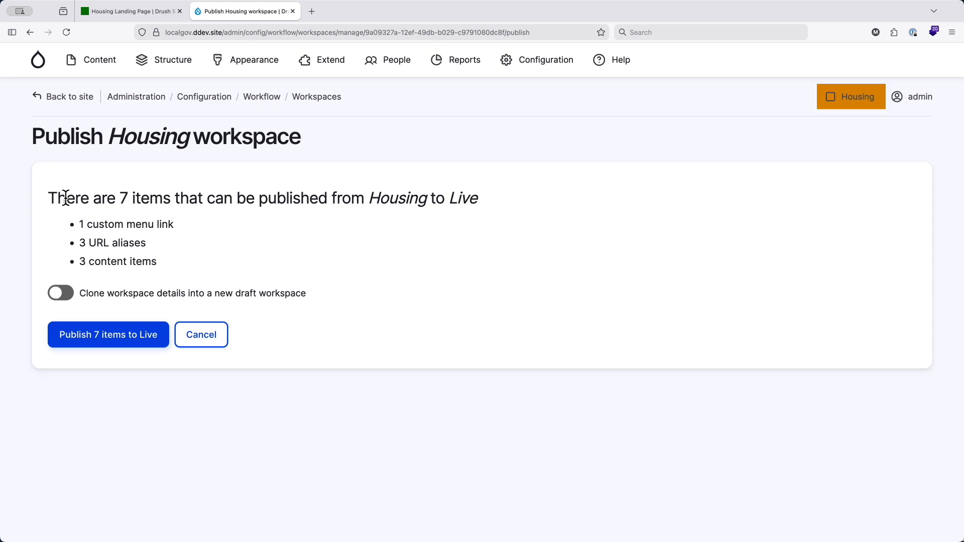
left_click_drag(49, 197, 58, 196)
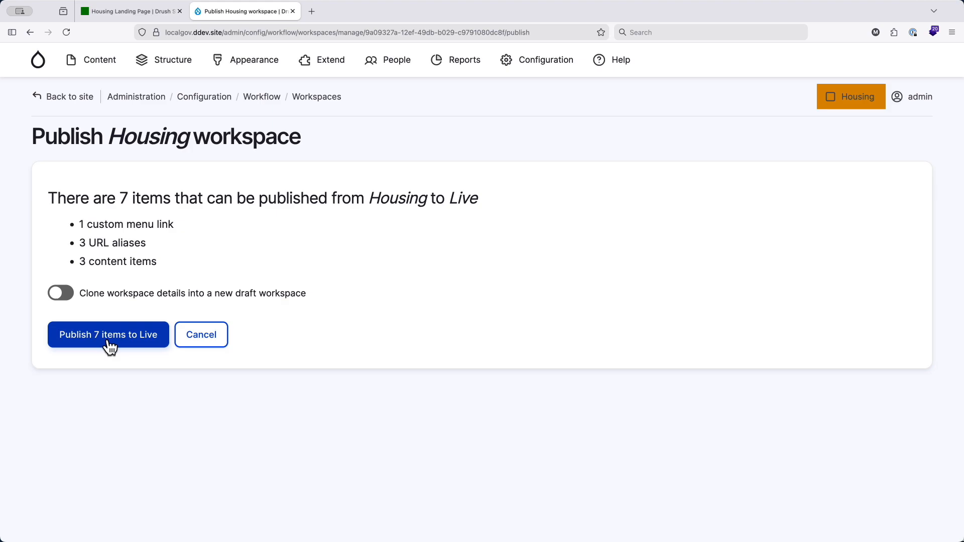
left_click(62, 295)
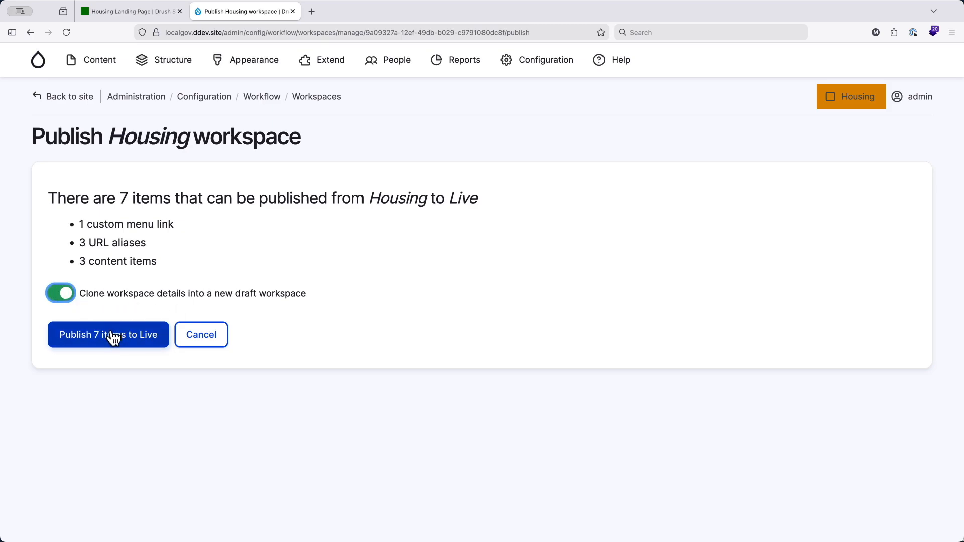
left_click(62, 295)
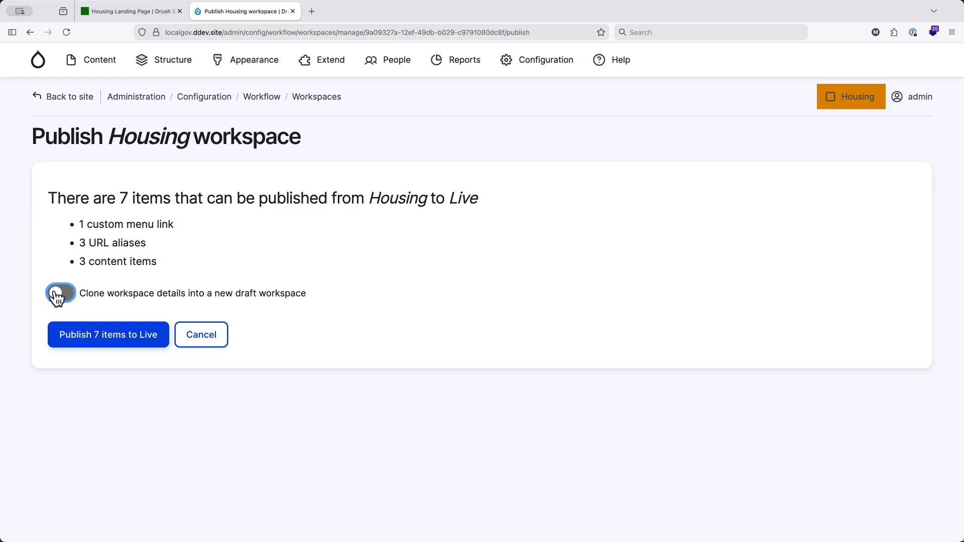
left_click(96, 337)
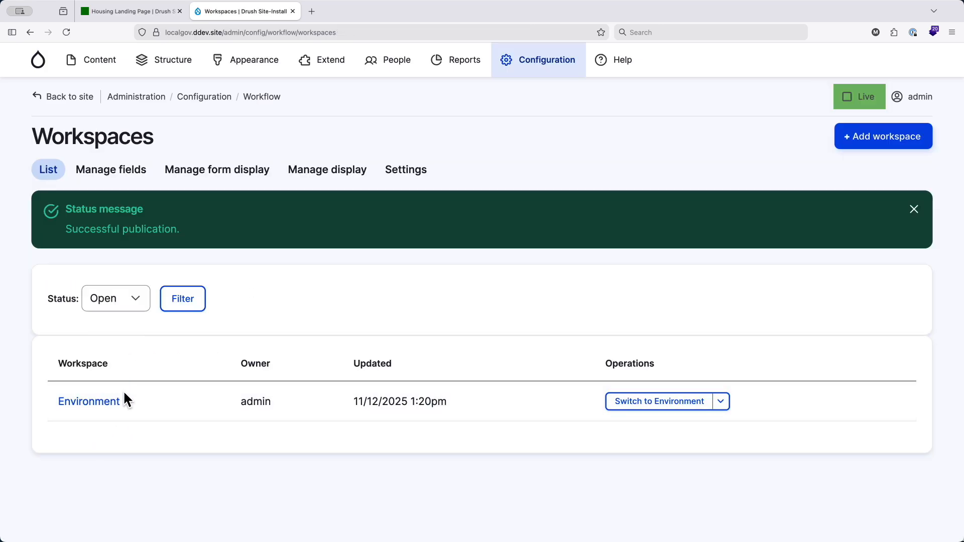
- Filter the workspaces list by Closed status to check for Housing, then filter it back to Open
left_click(132, 303)
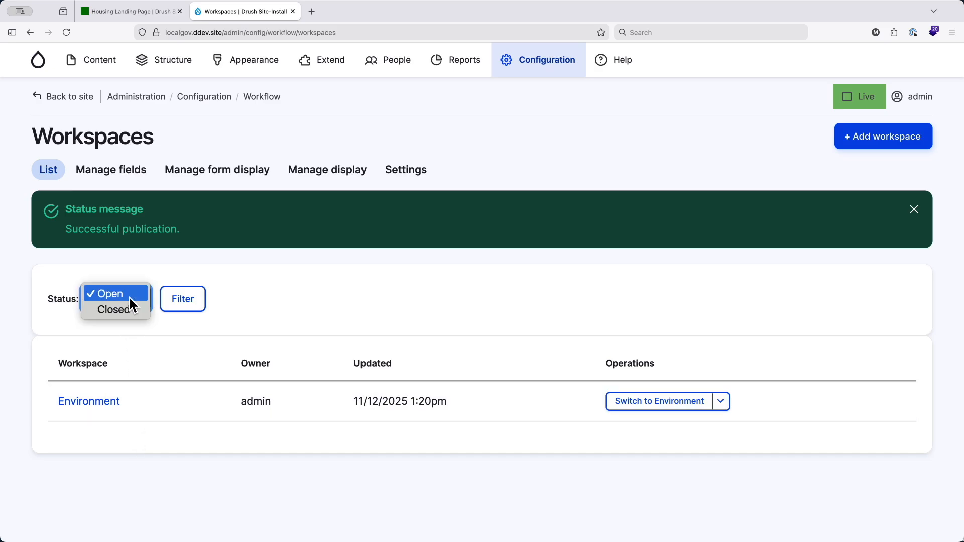
left_click(122, 308)
left_click(183, 304)
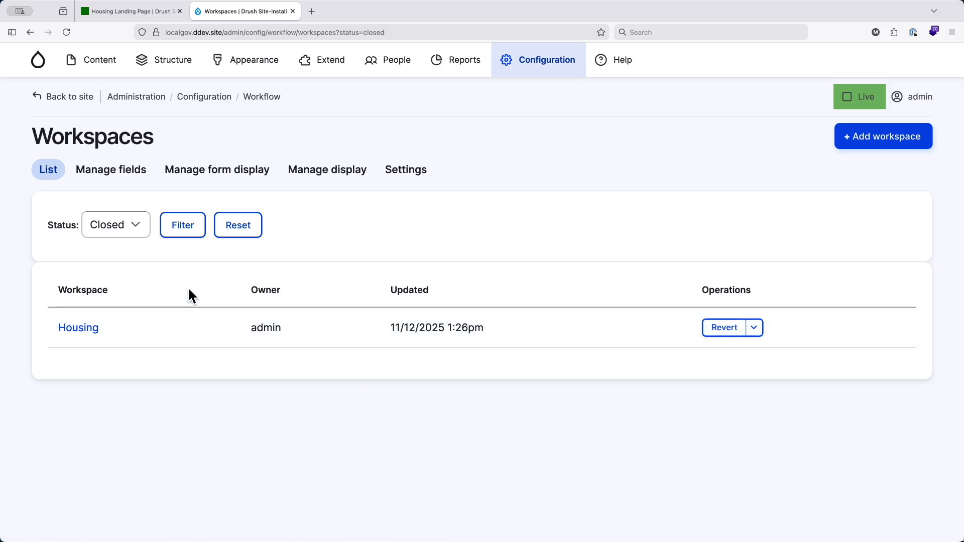
left_click(132, 228)
left_click(118, 205)
left_click(183, 228)
- Reload the Housing landing page in the private browsing window and browse through its sub landing page to Housing Service Page 1
key("ctrl+Up")
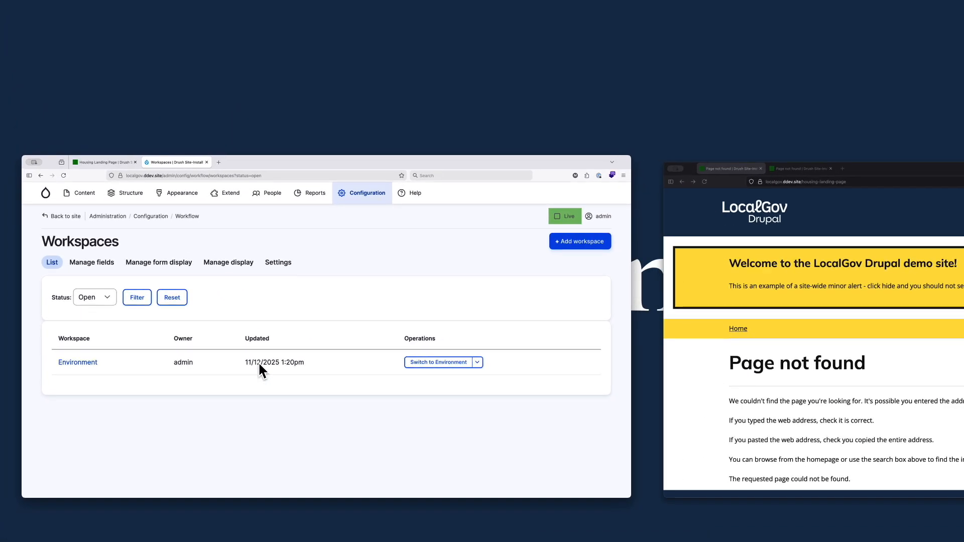
left_click(770, 320)
key("super+r")
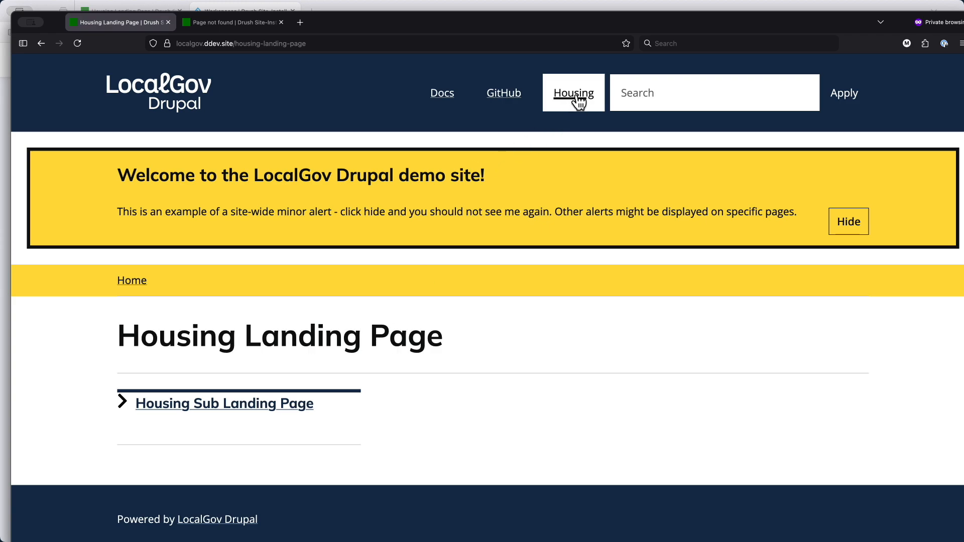
left_click(245, 407)
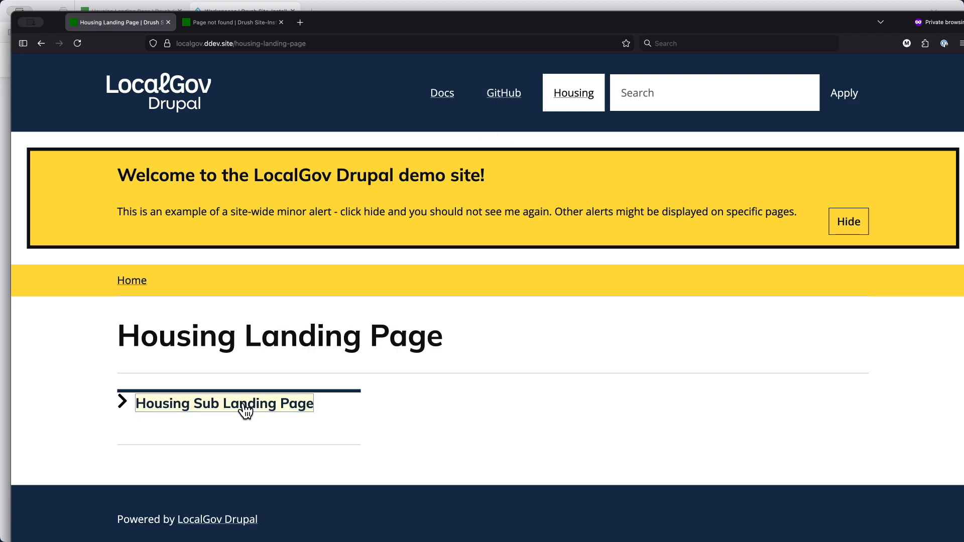
left_click(245, 408)
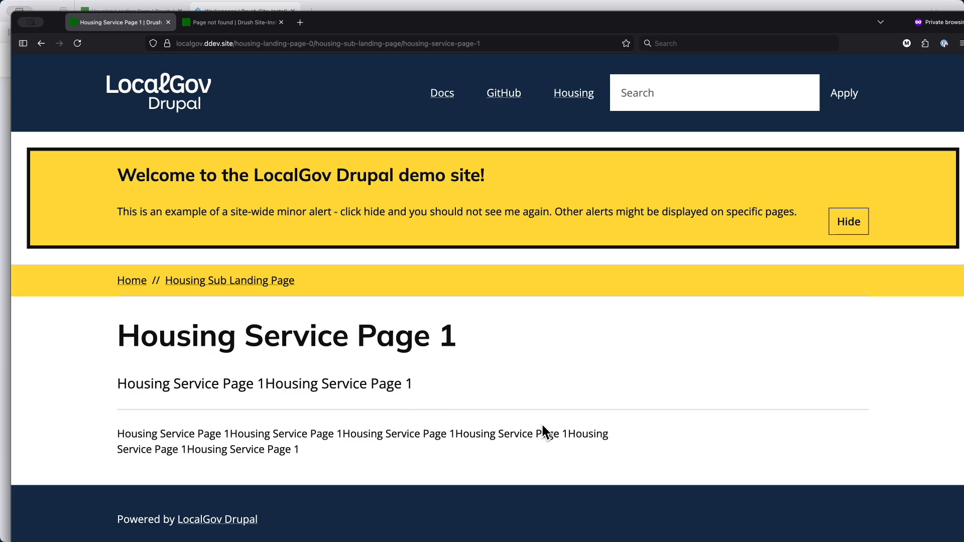
mouse_move(470, 20)
left_mouse_down()
mouse_move(456, 20)
mouse_move(457, 8)
left_mouse_up()
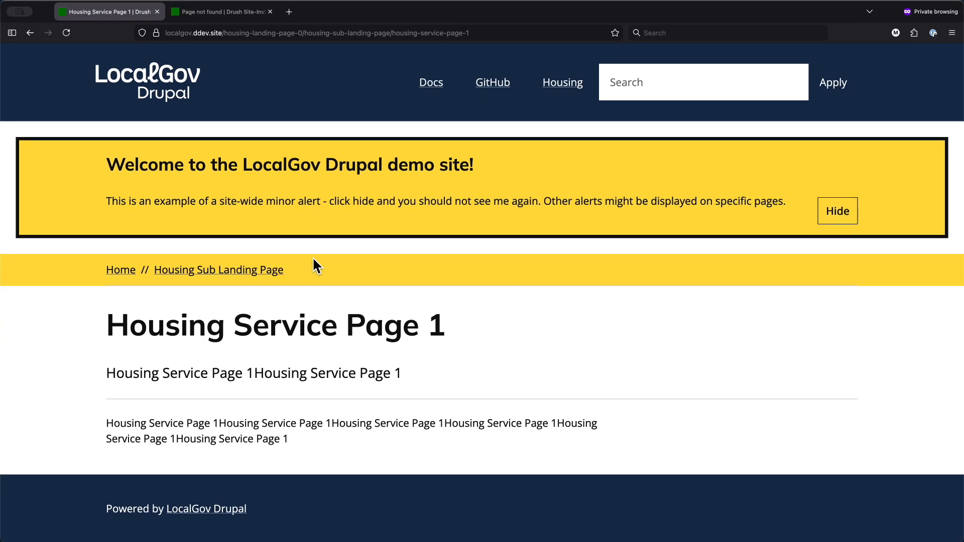
left_click(229, 13)
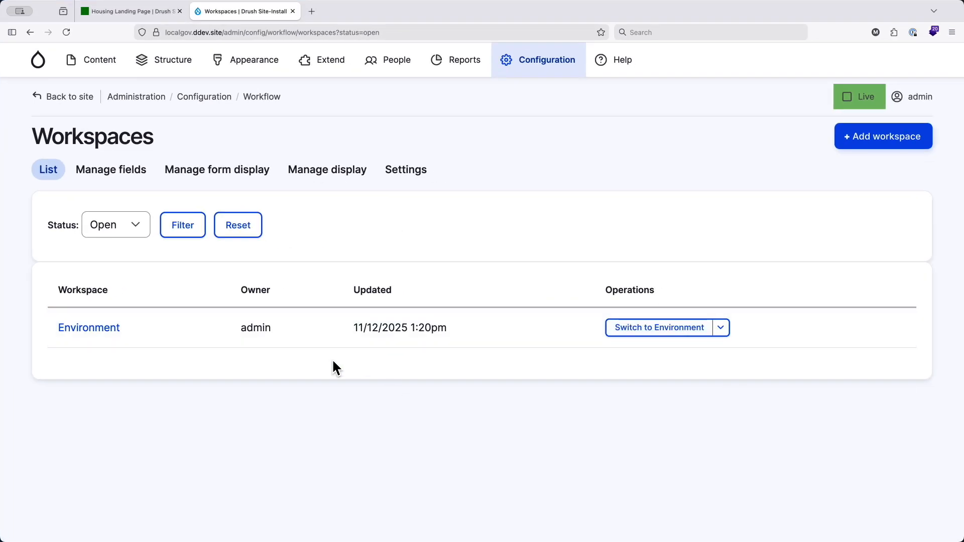
- Open the Environment workspace's management page in the logged-in window and compare its two preview link pages
left_click(98, 331)
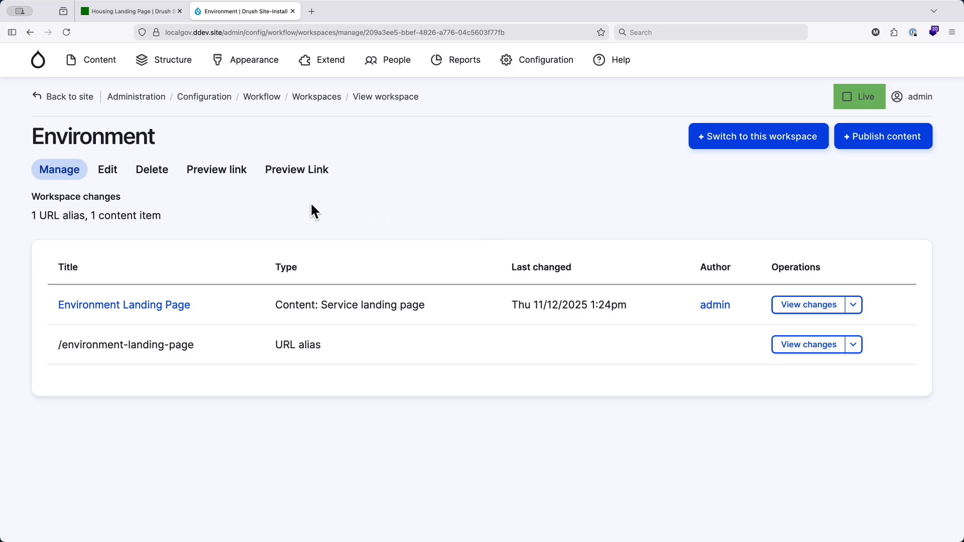
left_click(207, 170)
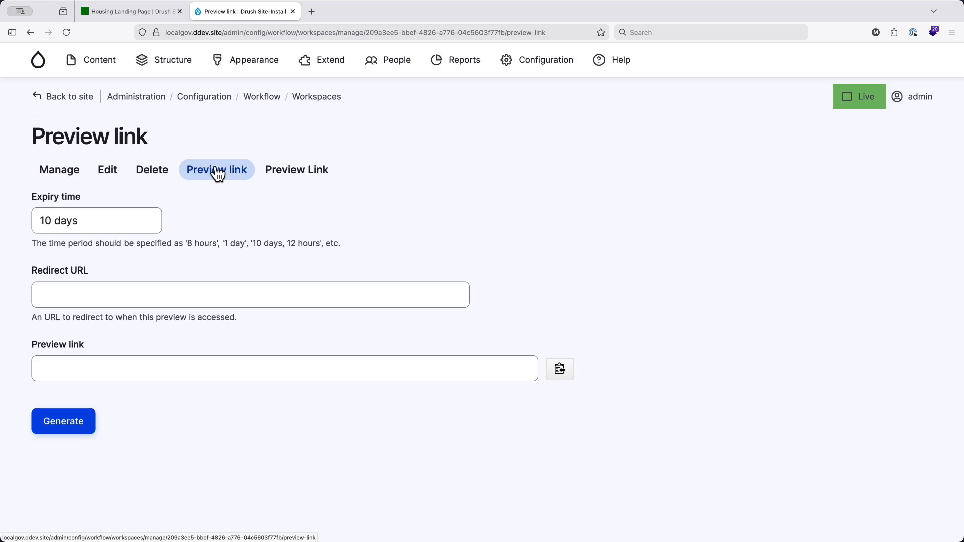
left_click(290, 169)
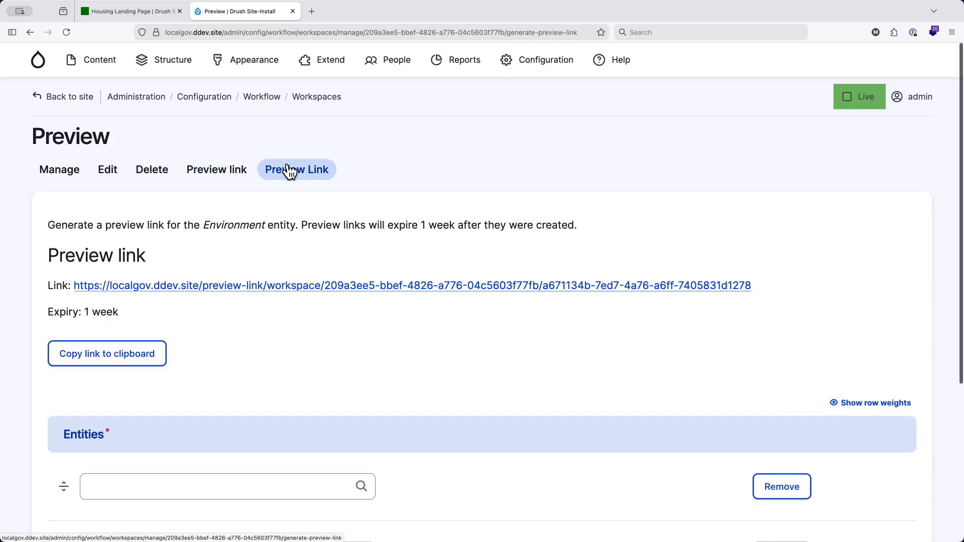
left_click(222, 174)
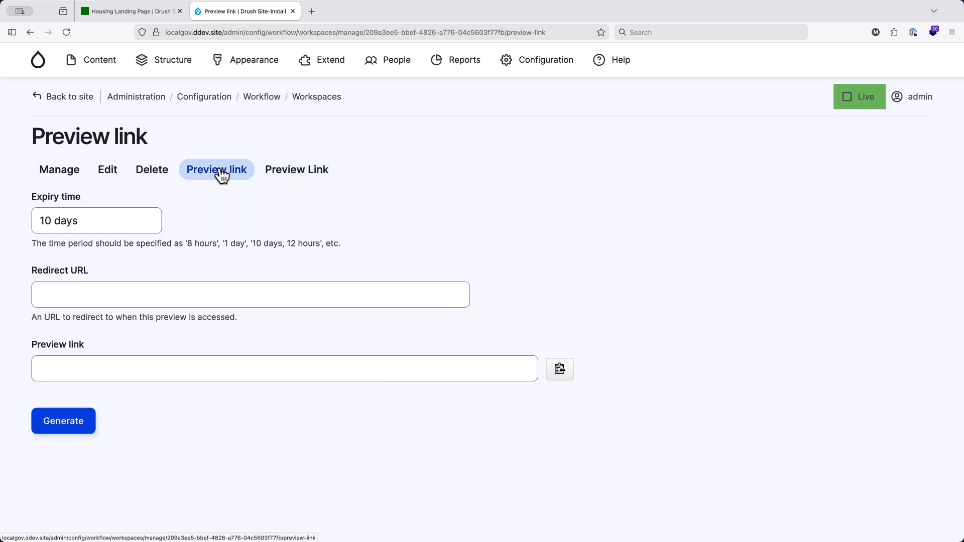
- Generate a preview link for the Environment workspace with an expiry time of 10 days and copy the link
left_click(45, 223)
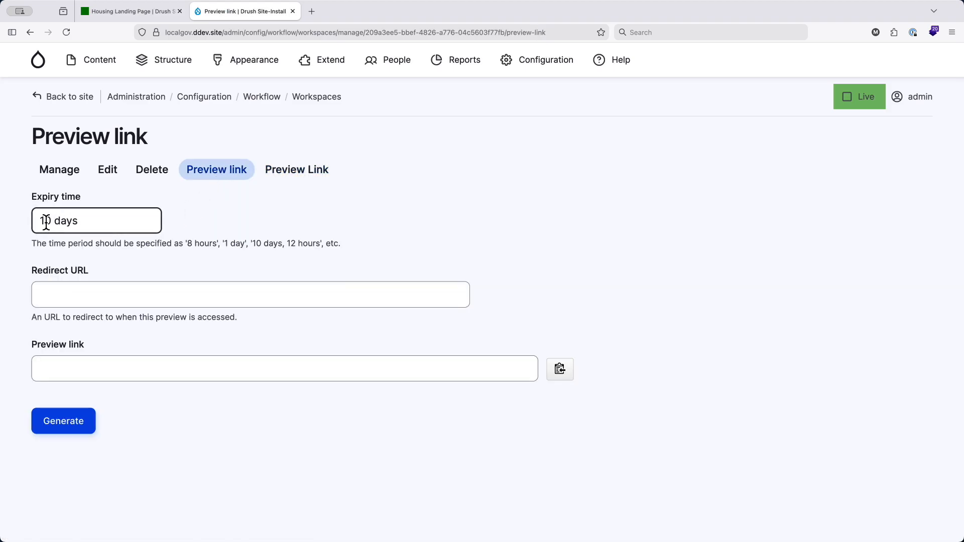
left_click(52, 220)
type("1")
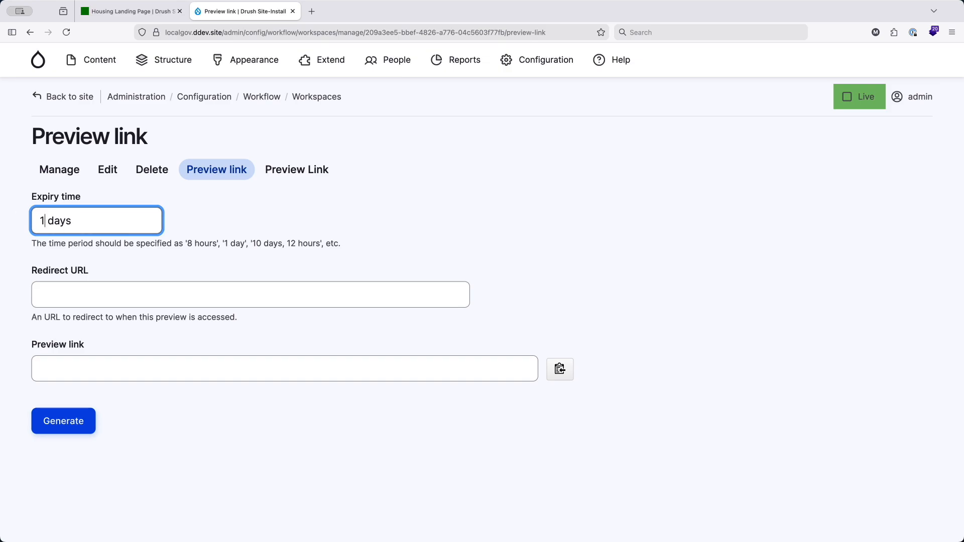
type("4")
key("BackSpace")
type("1")
key("BackSpace")
type("0")
left_click(71, 425)
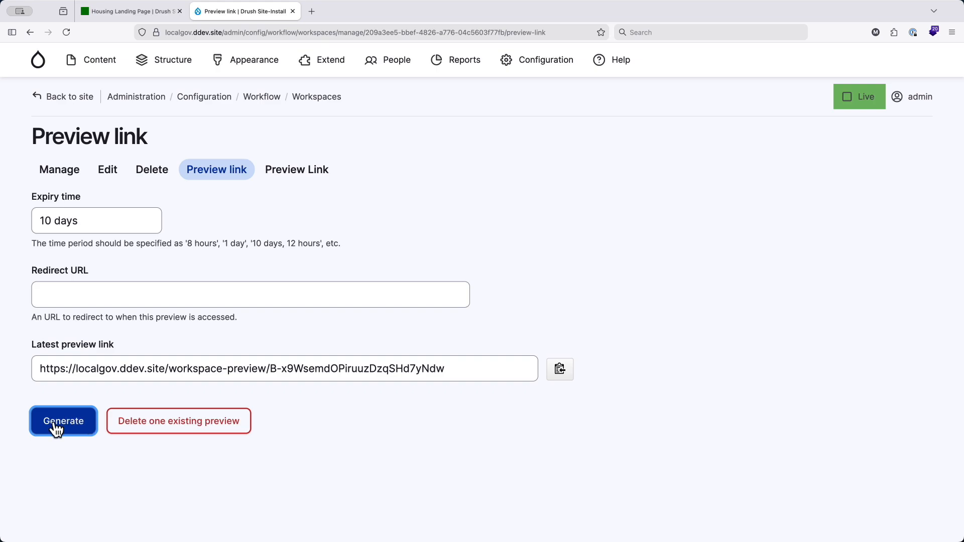
left_click(561, 373)
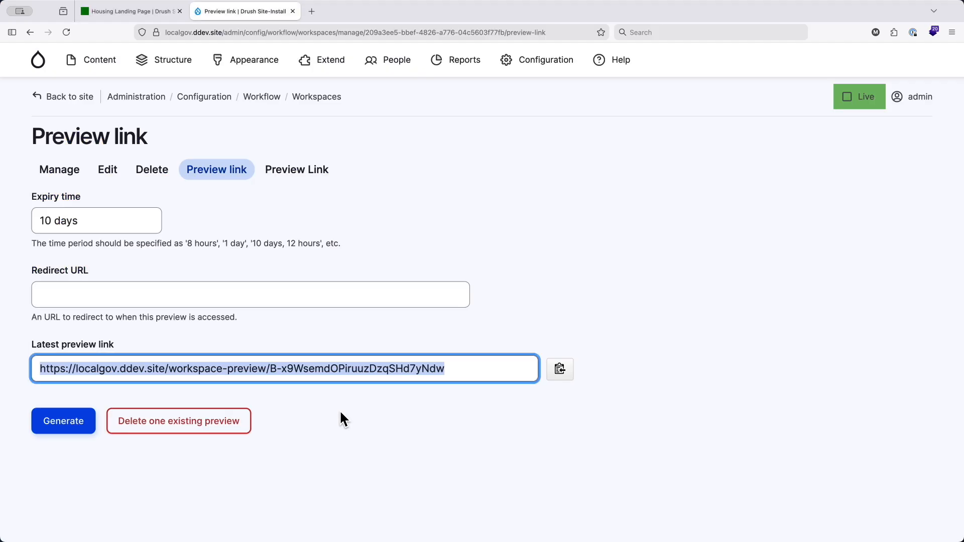
- Try the copied preview link in a new private browsing window, then return to the logged-in window
key("super+shift+p")
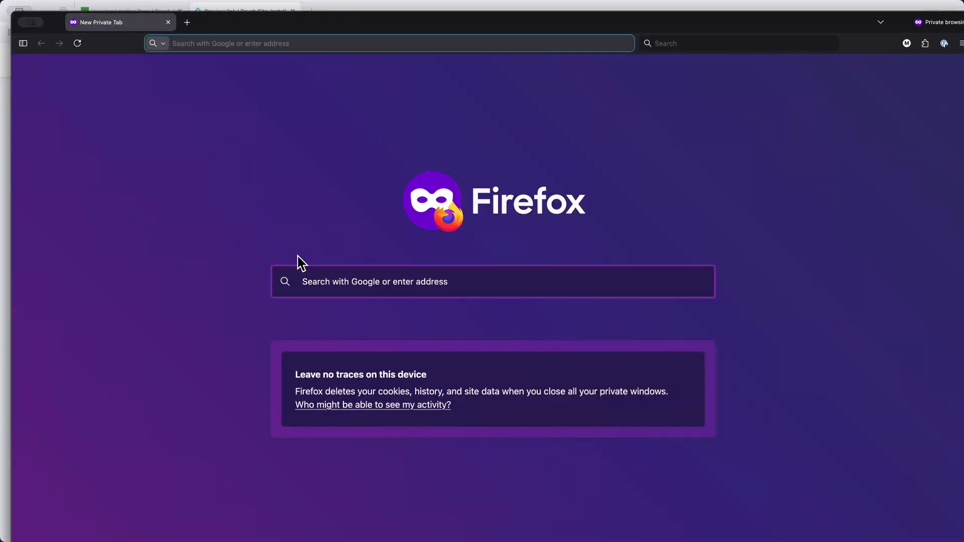
key("super+v")
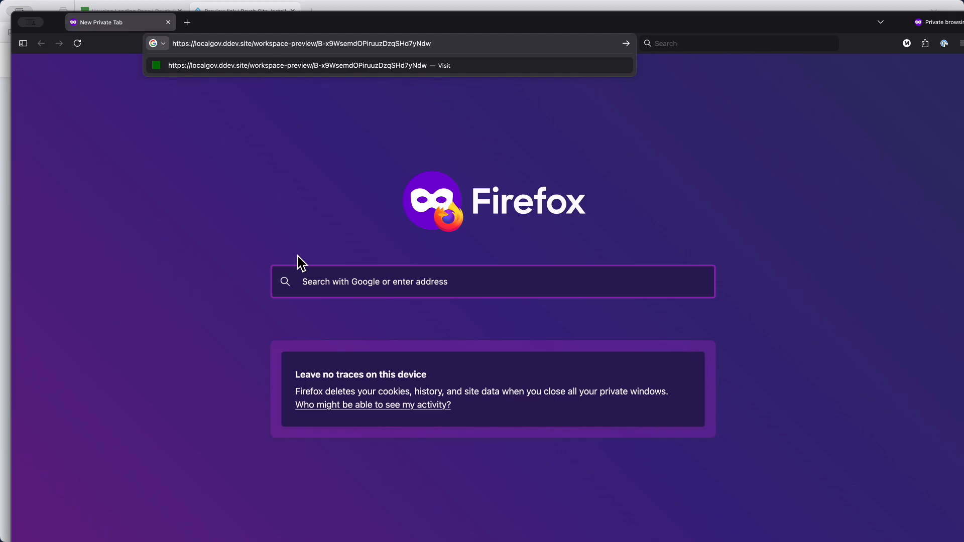
key("Return")
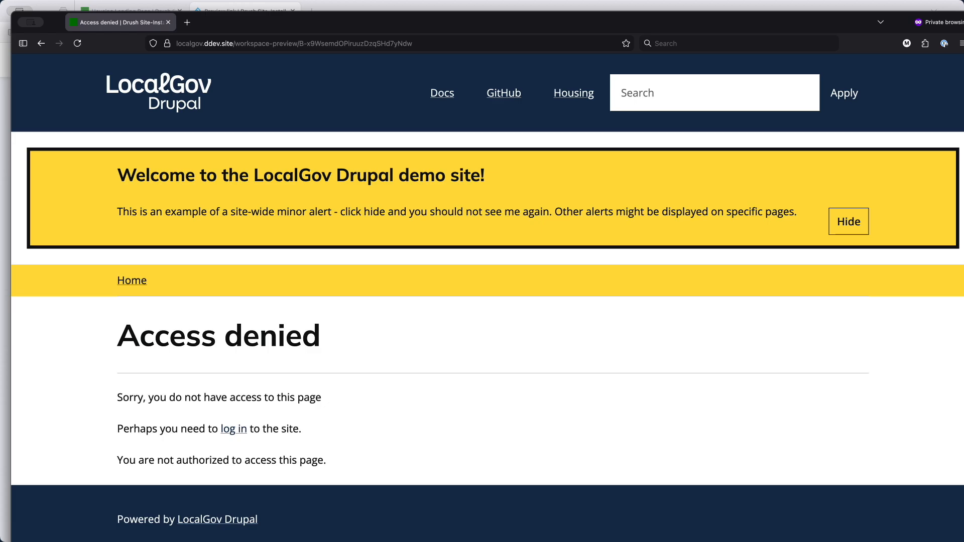
key("ctrl+Up")
left_click(332, 303)
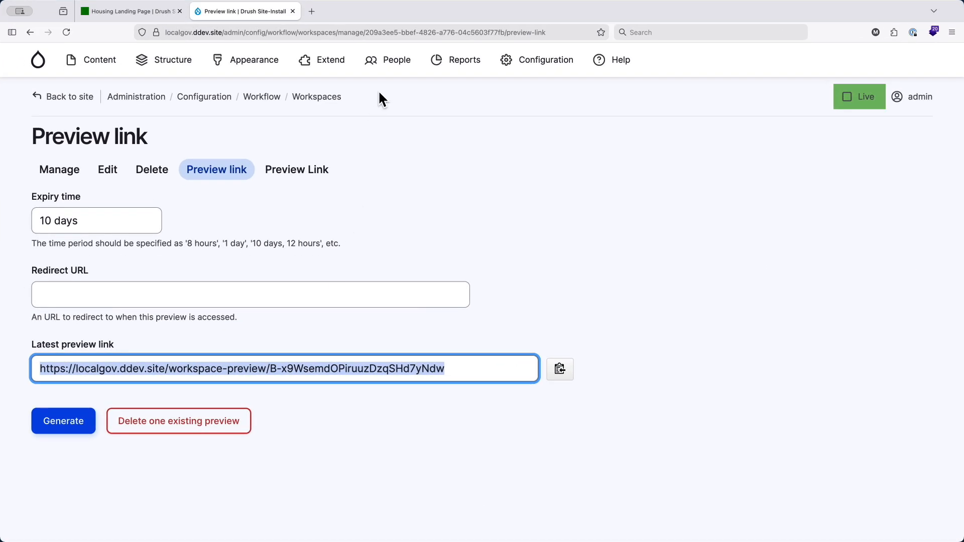
- Grant the "Access workspace previews" permission to the Anonymous user and Authenticated user roles and save the permissions
mouse_move(394, 69)
left_click(387, 114)
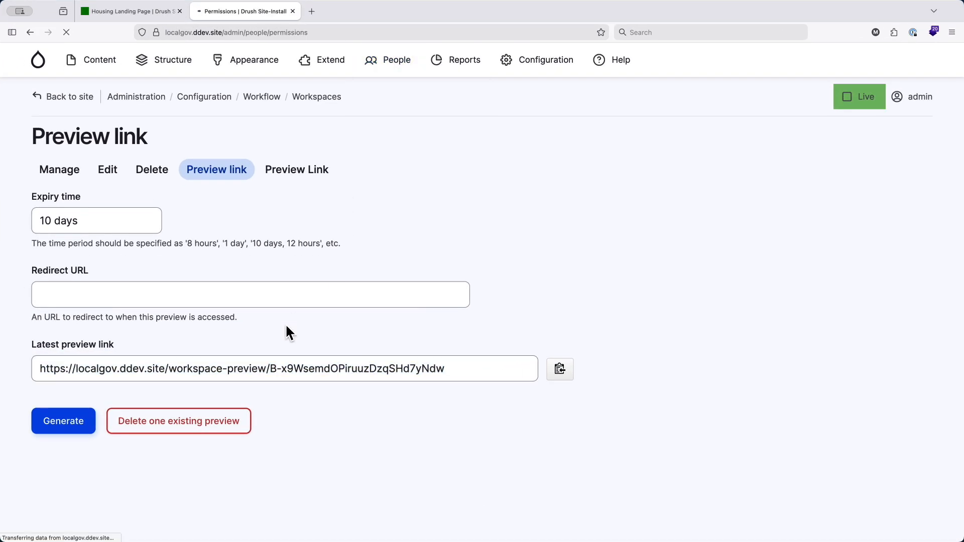
left_click(170, 329)
type("wor")
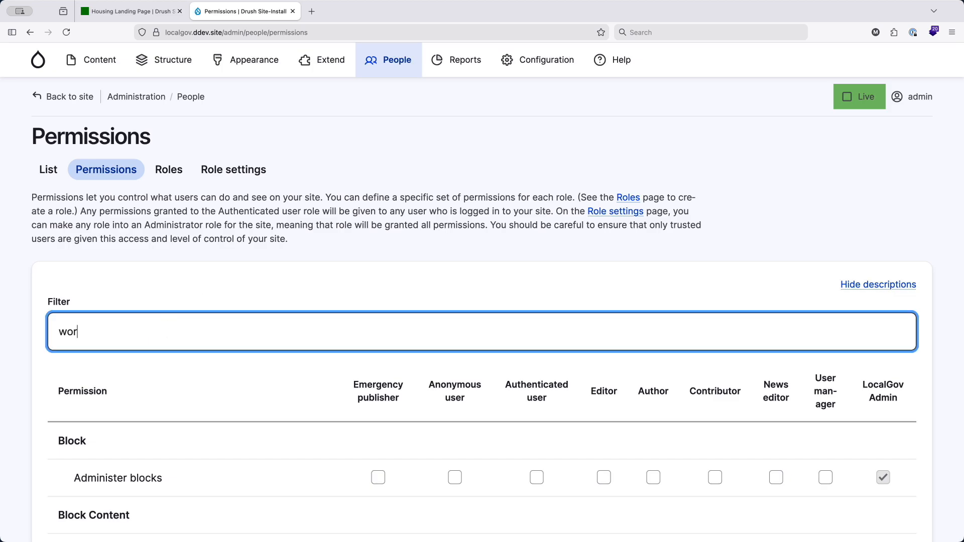
type("kspa")
scroll(167, 338, "down", 15)
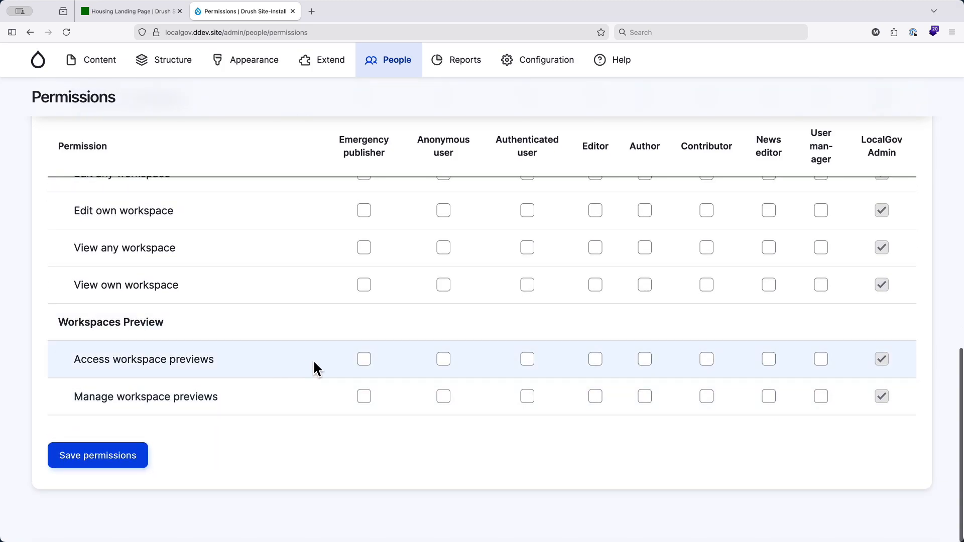
left_click(444, 360)
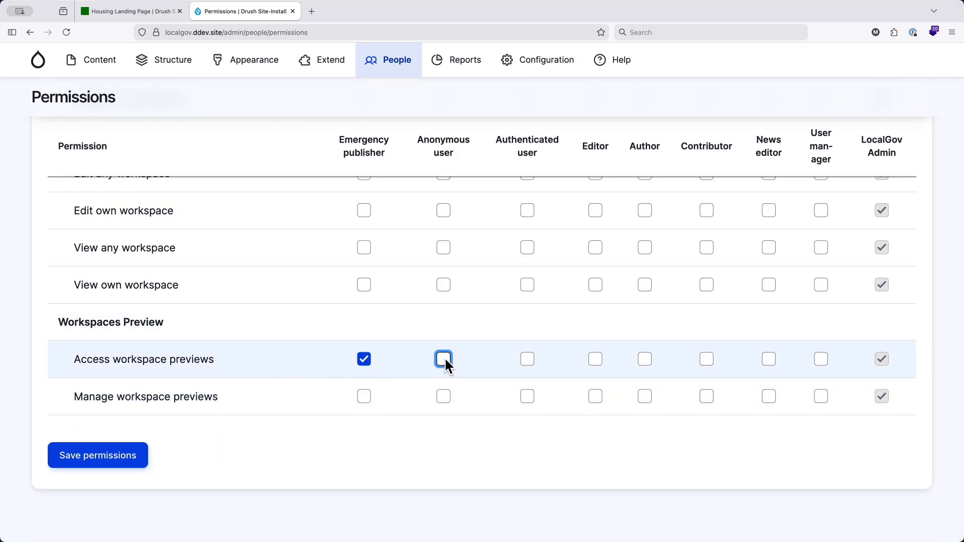
left_click(527, 359)
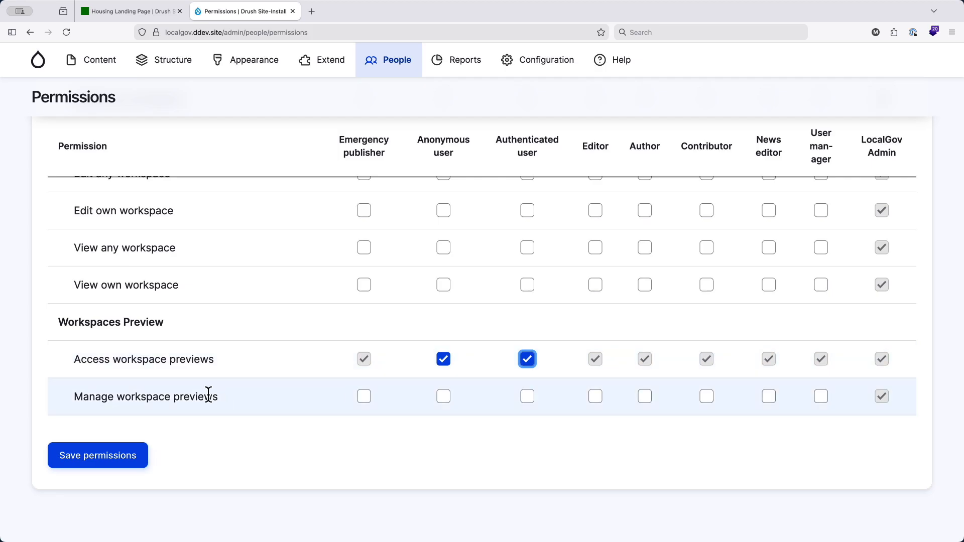
left_click(83, 459)
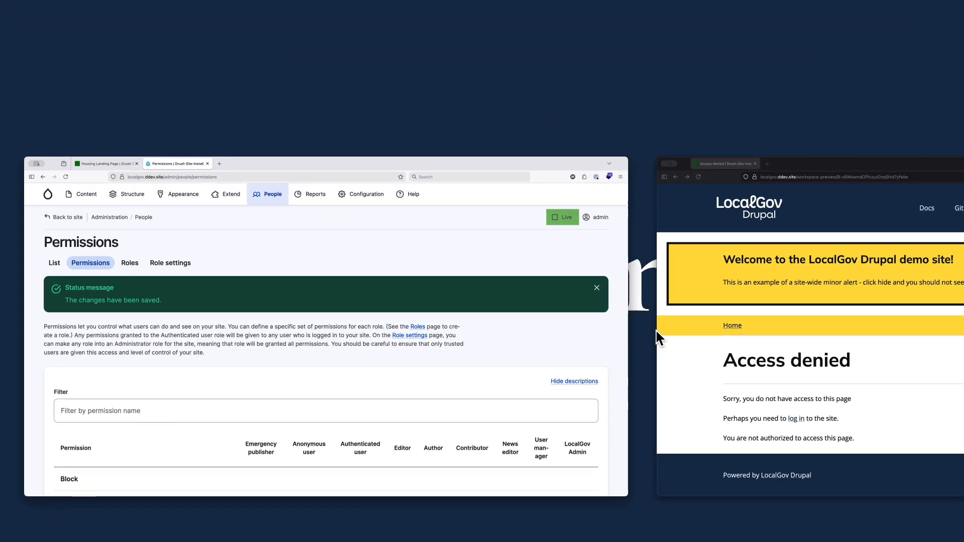
- Reload the preview link in the new private window and look over the demo site's home page
left_click(692, 341)
key("super+r")
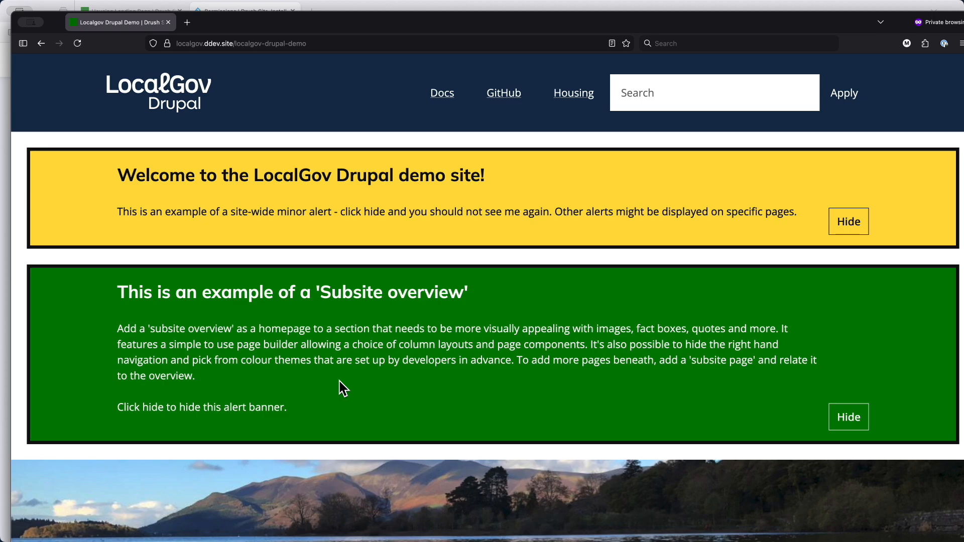
scroll(340, 381, "down", 15)
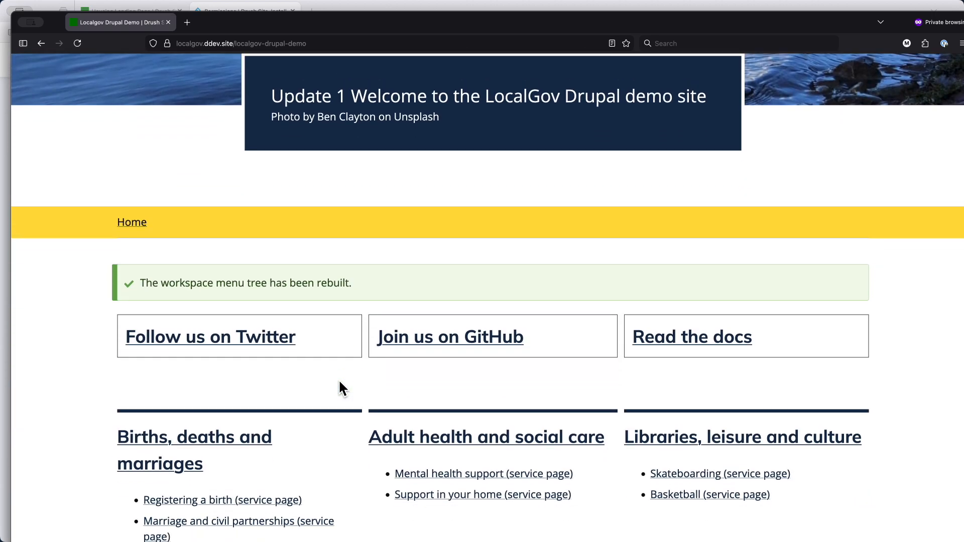
scroll(339, 381, "up", 15)
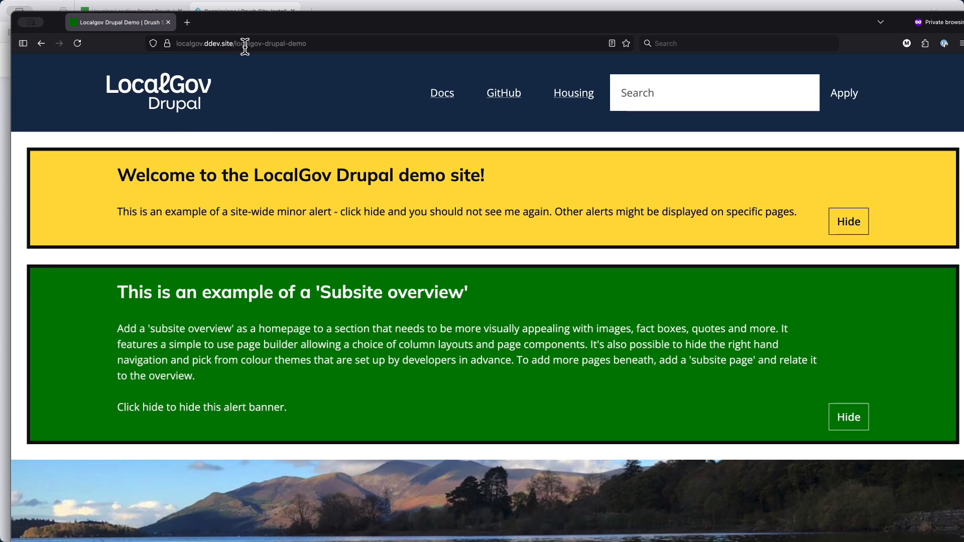
- Go to the Environment Landing Page at /environment-landing-page in the private preview window
left_click_drag(236, 45, 372, 308)
key("BackSpace")
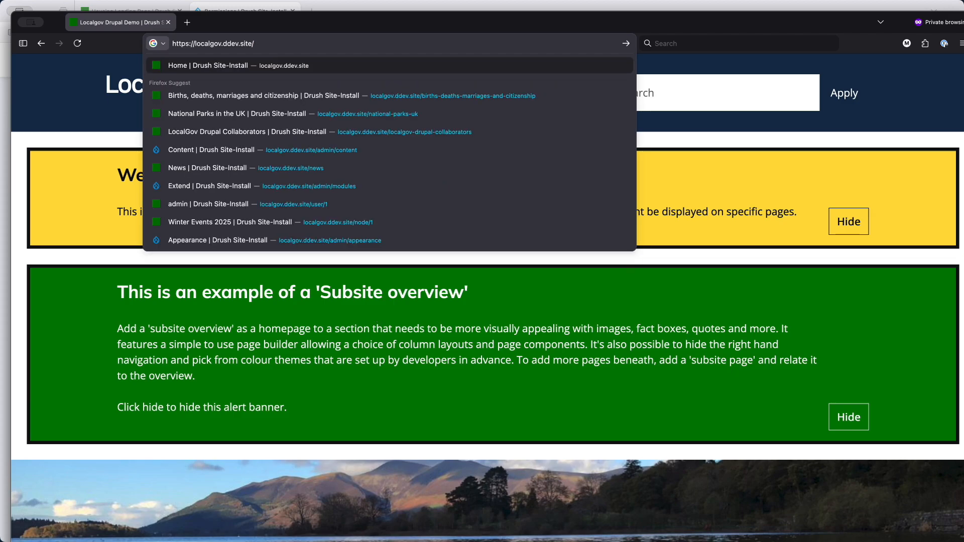
type("env")
key("Return")
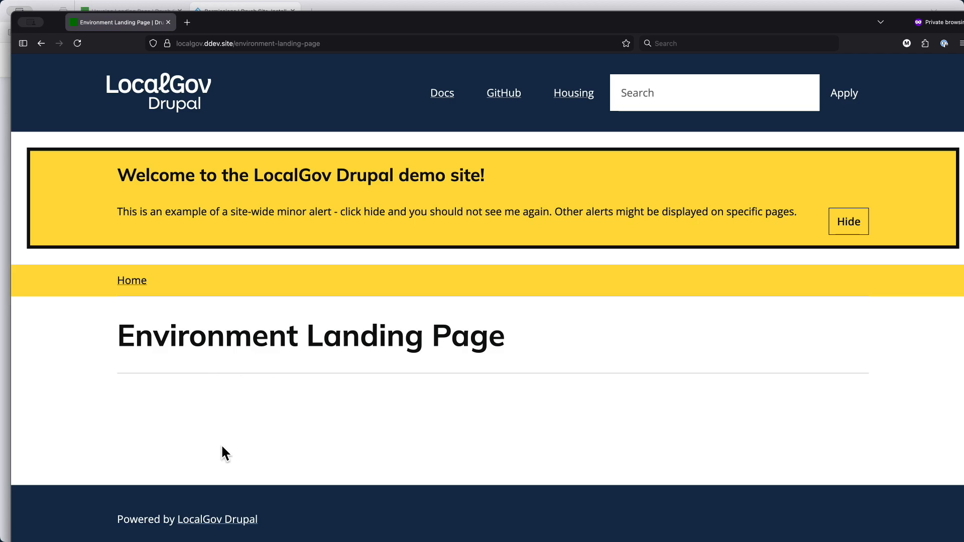
- Inspect the site's wse_preview cookie in the browser's storage inspector, then close the developer tools
key("shift+F9")
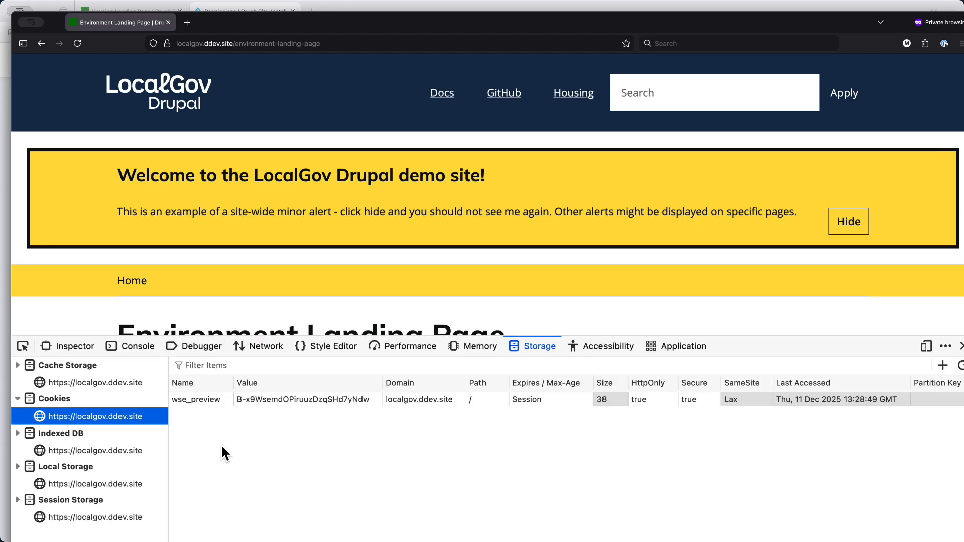
left_click(192, 400)
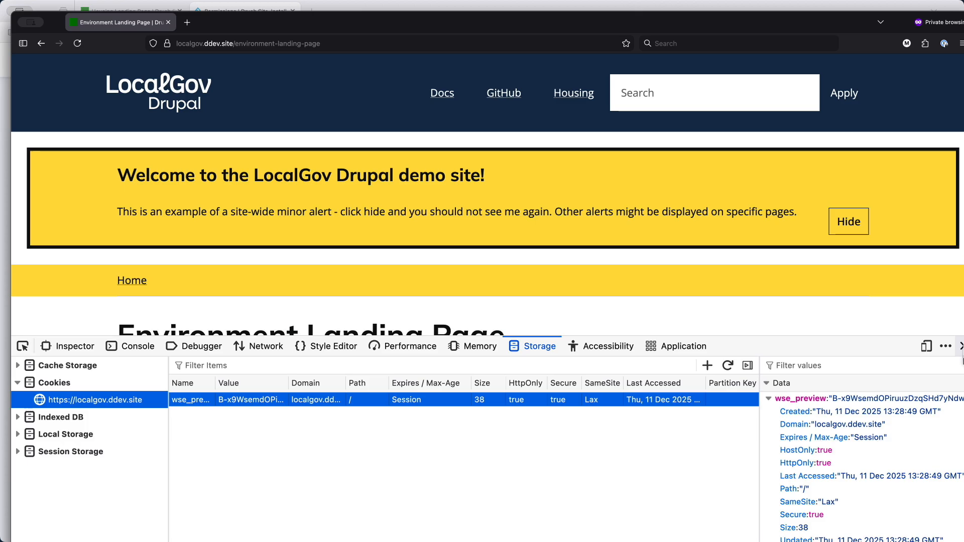
left_click(961, 346)
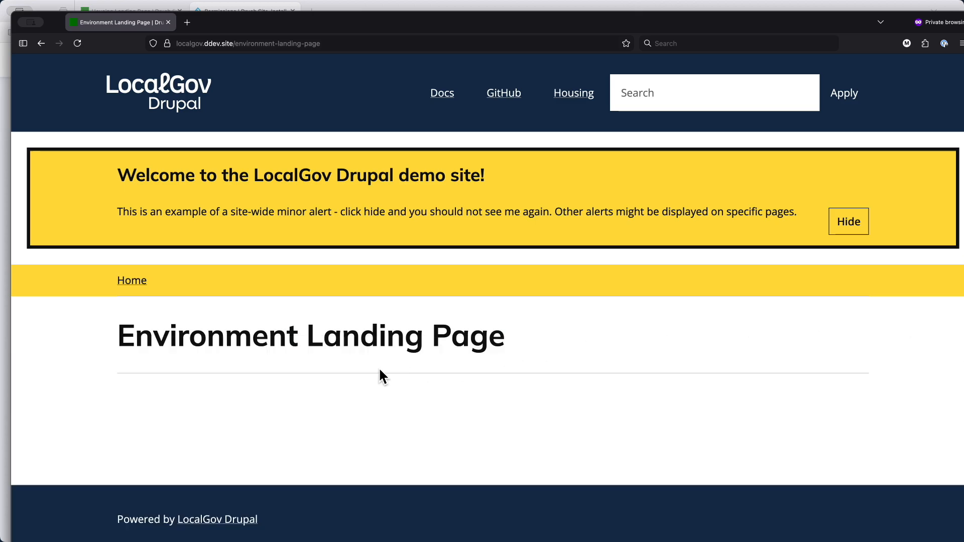